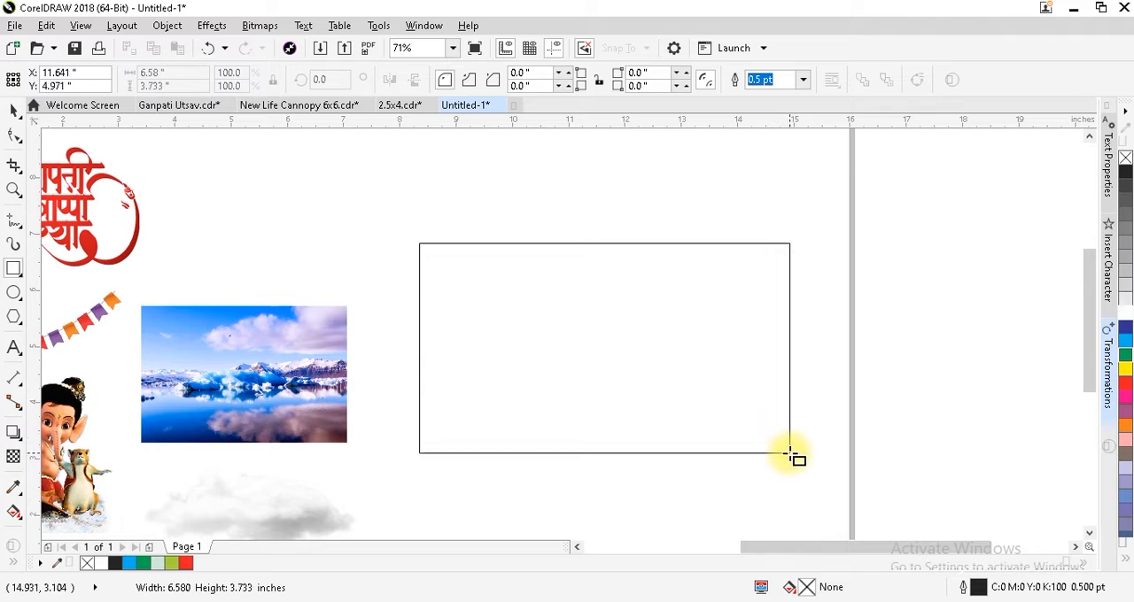
Set the rectangle's size to 6 by 4 inches and stretch it symmetrically to about 6.4 inches wide.
key(ctrl+space)
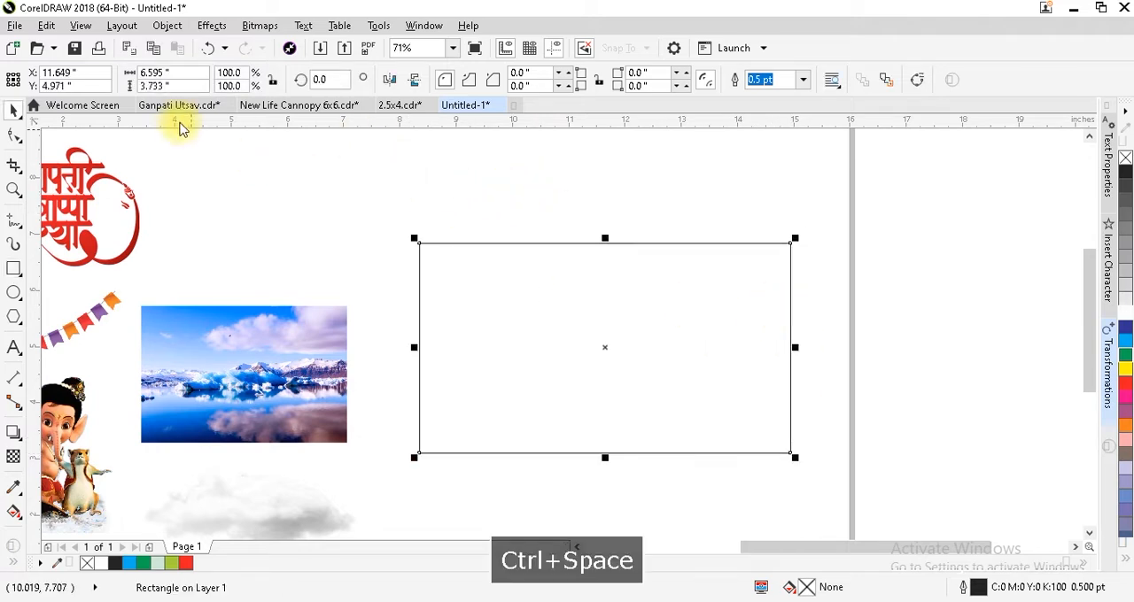
click(164, 73)
text(6)
key(Tab)
text(4)
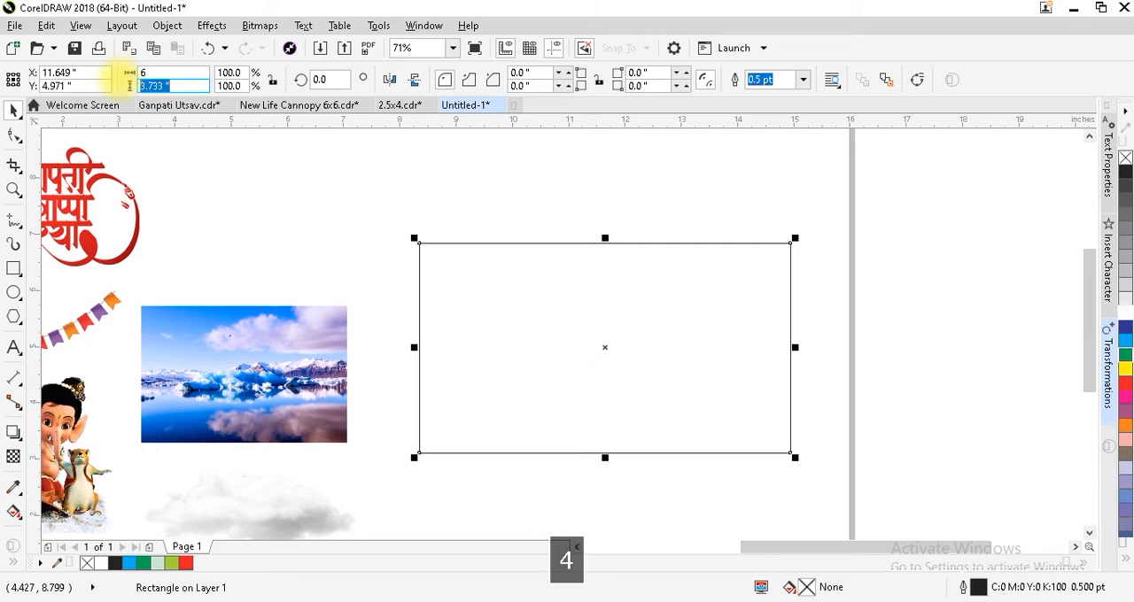
key(Return)
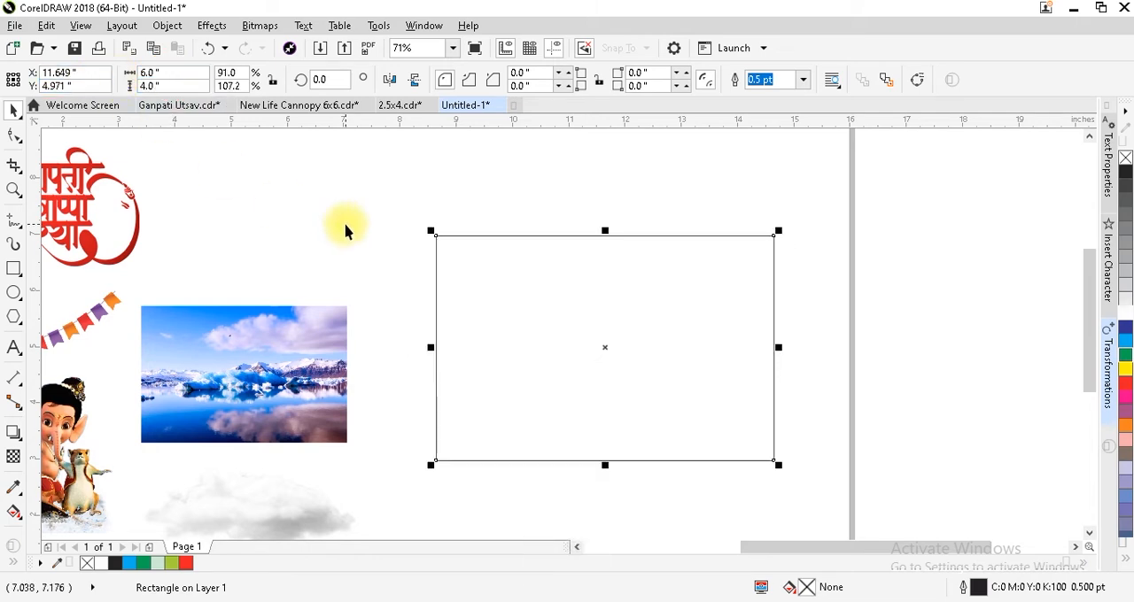
drag(432, 347, 421, 346)
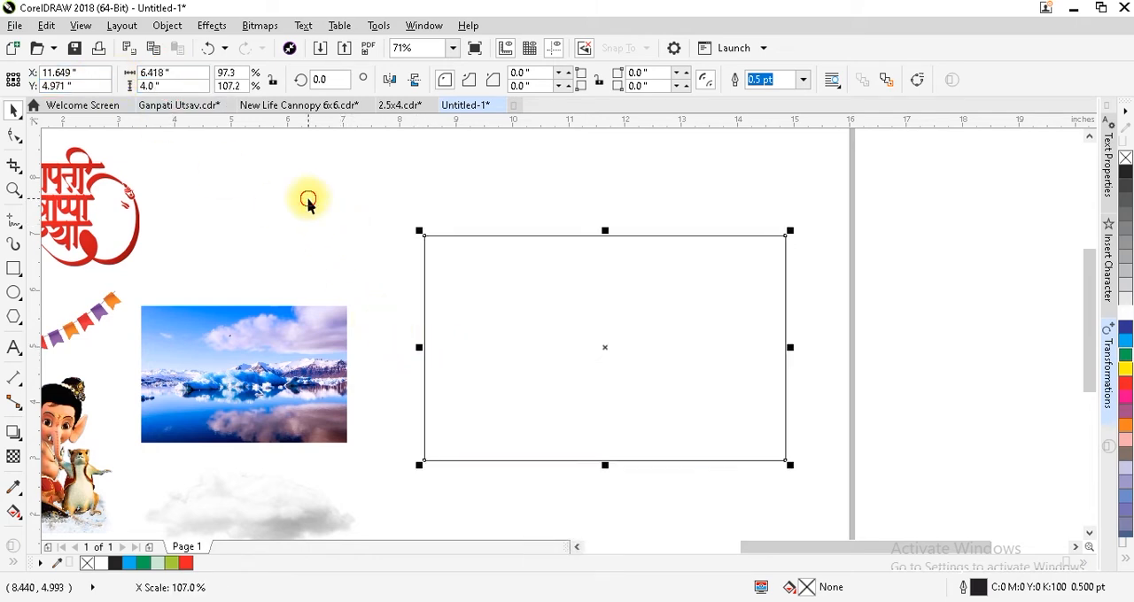
click(309, 203)
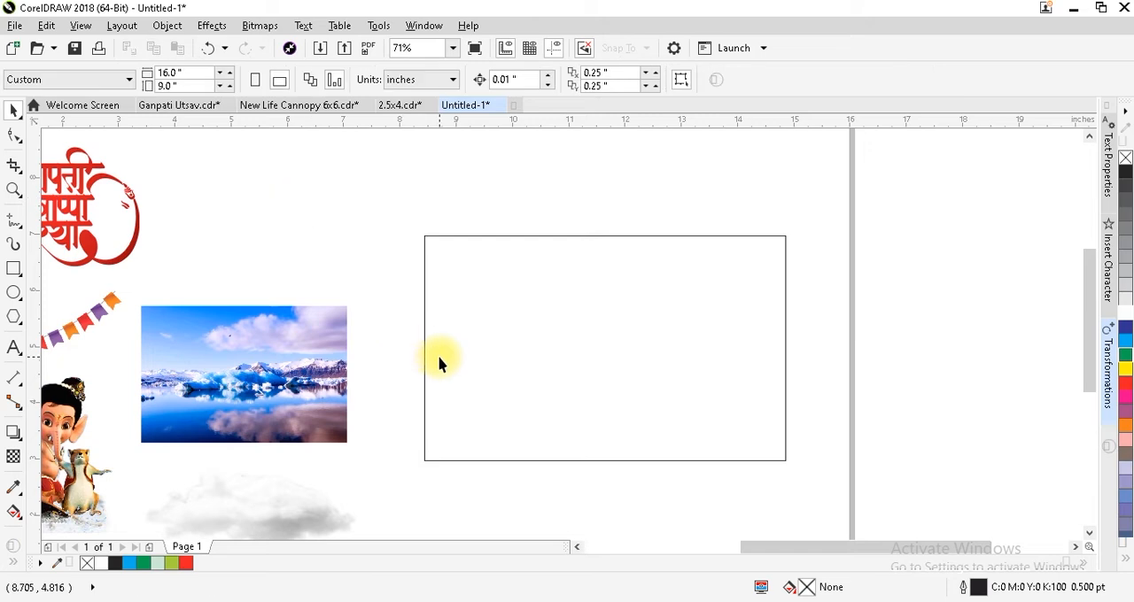
Draw an upright rectangle about 2.1 by 2.9 inches inside the right part of the large rectangle.
click(12, 271)
drag(642, 267, 765, 434)
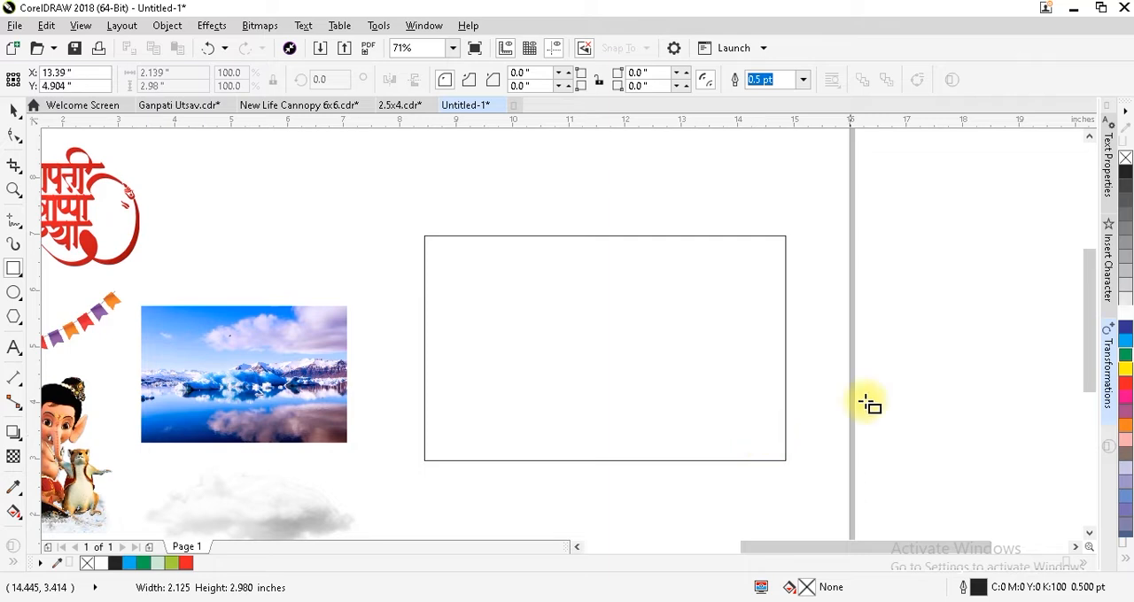
key(ctrl+space)
Convert the inner rectangle to curves, pull both its left corners inward and raise its upper-right corner slightly.
key(F2)
drag(923, 192, 575, 449)
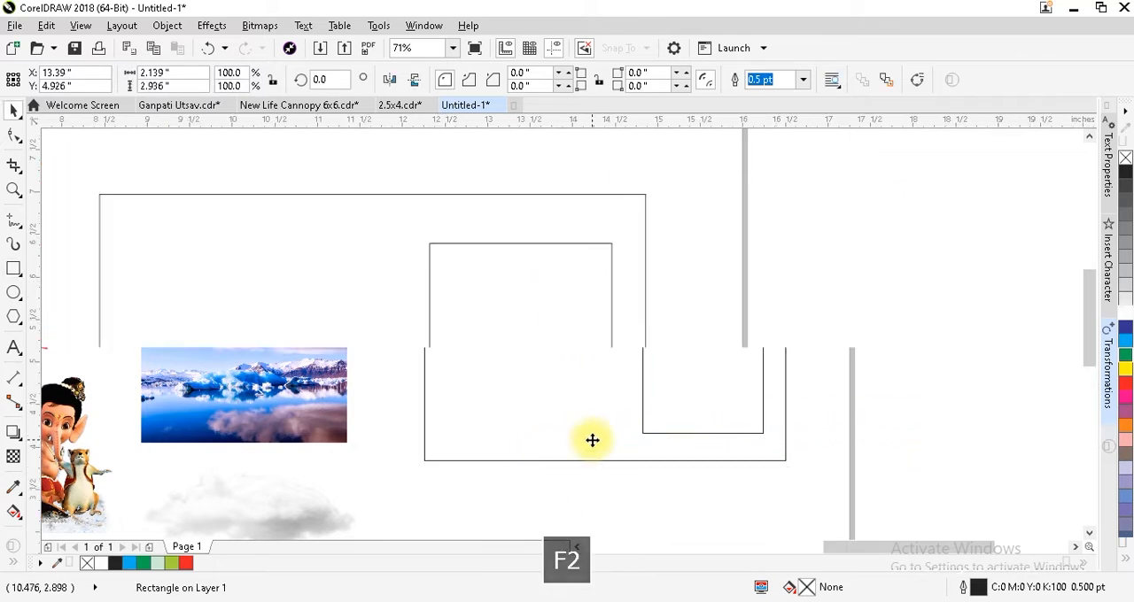
click(12, 137)
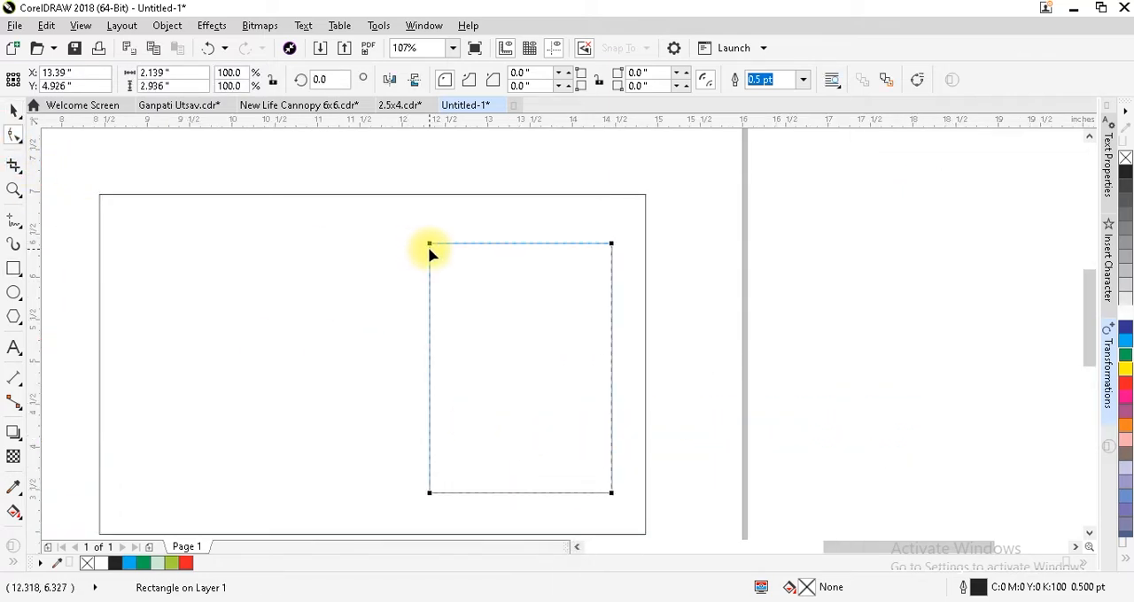
key(ctrl+q)
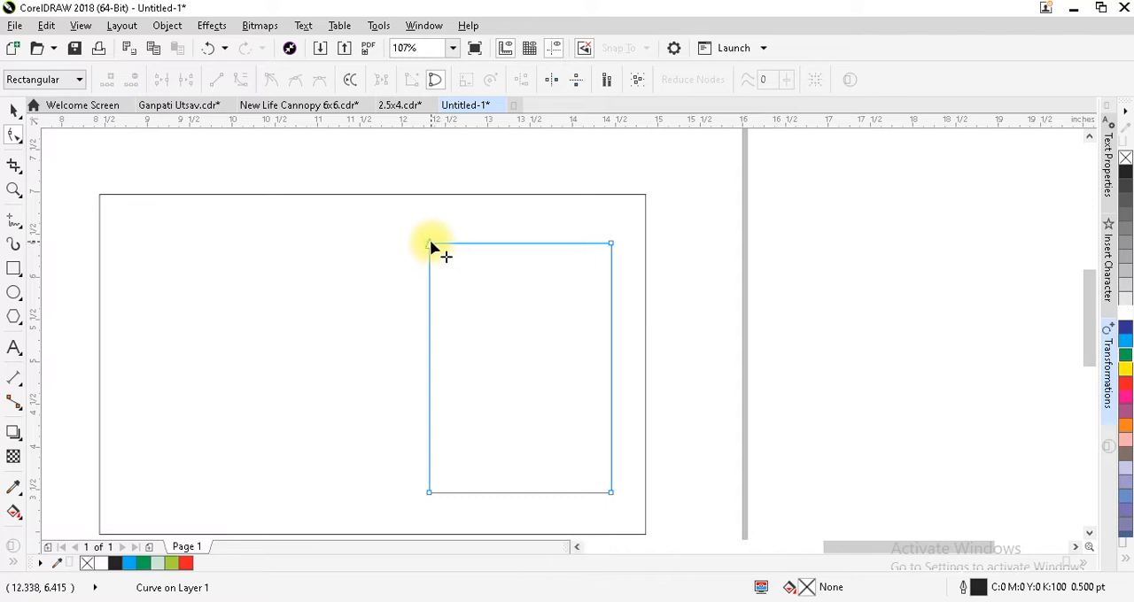
drag(430, 240, 449, 233)
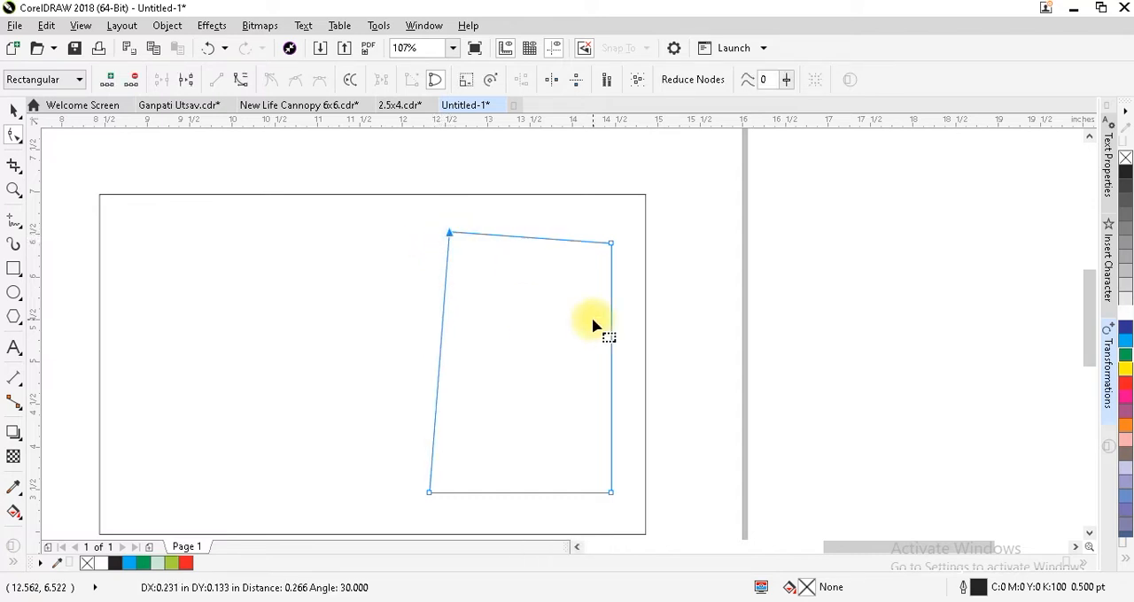
drag(429, 492, 455, 478)
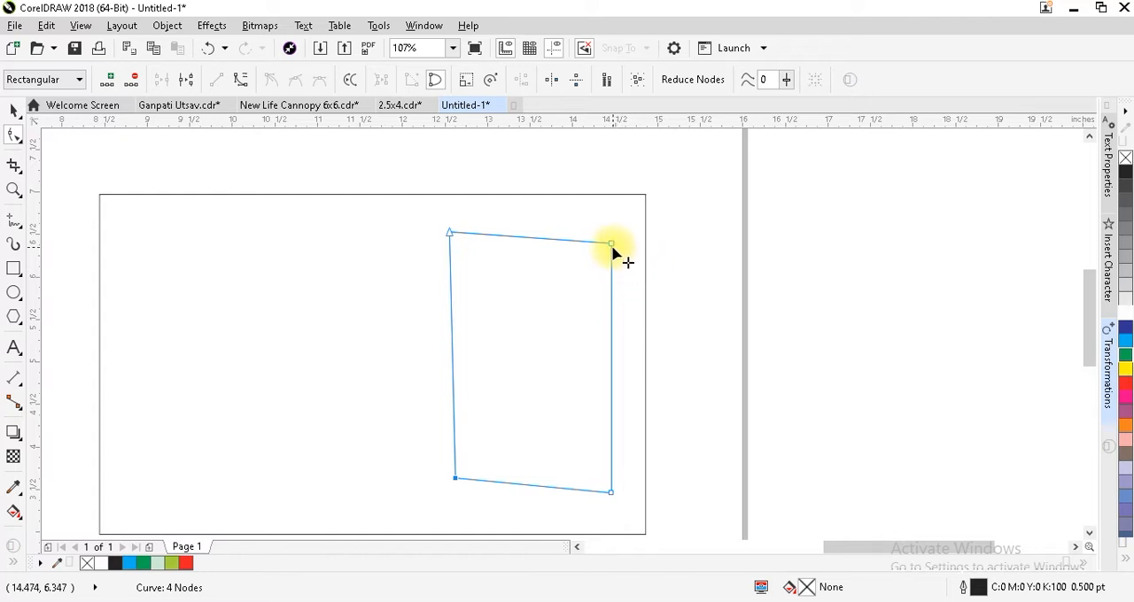
drag(612, 244, 612, 241)
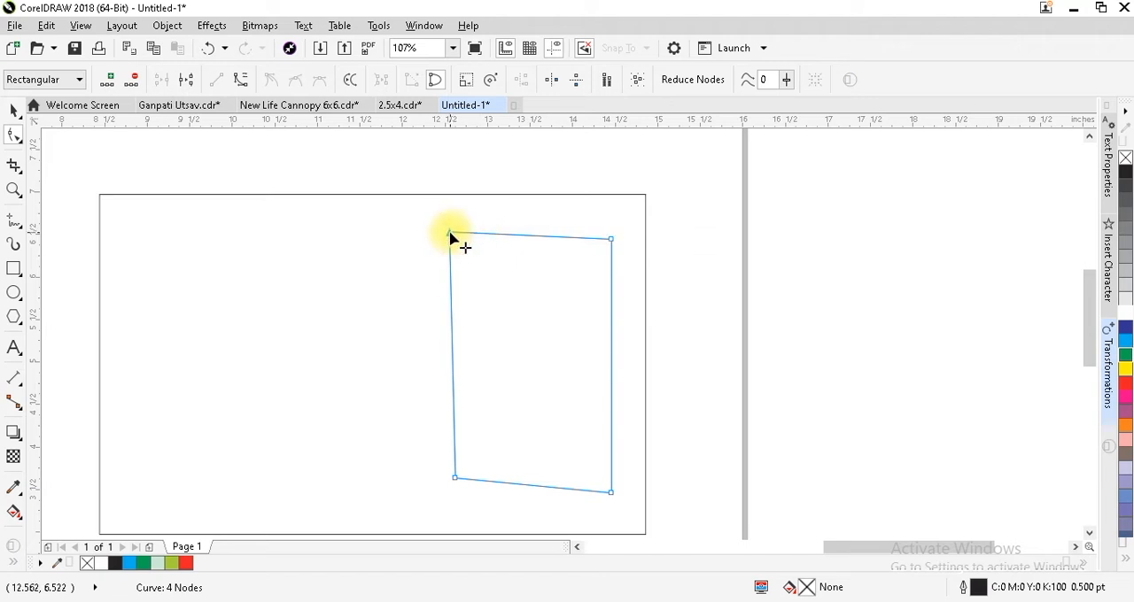
drag(451, 237, 454, 239)
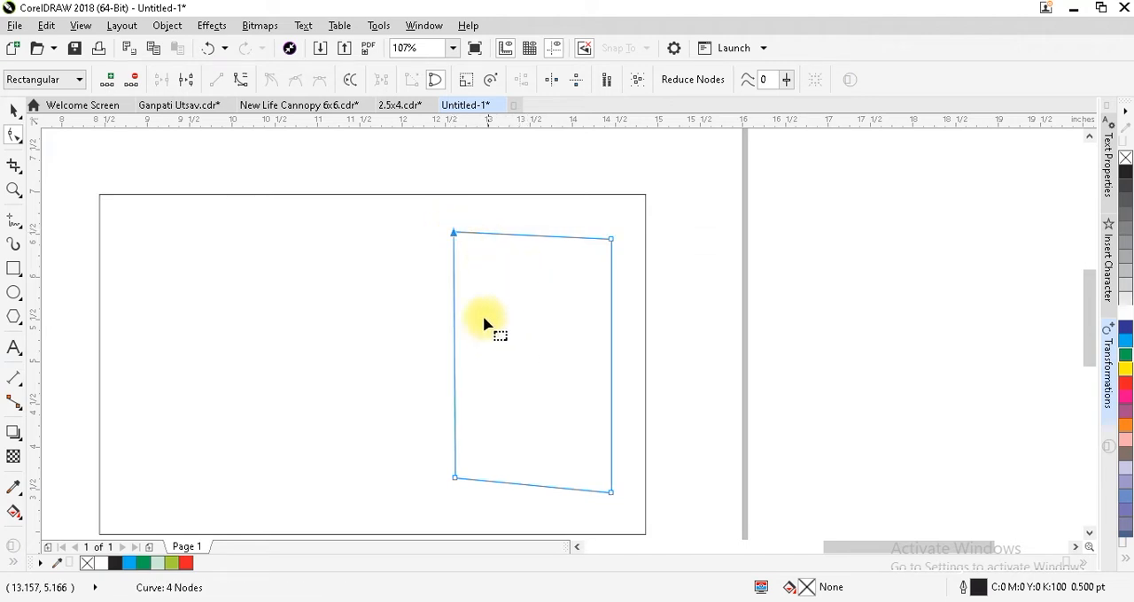
key(ctrl+z)
key(ctrl+space)
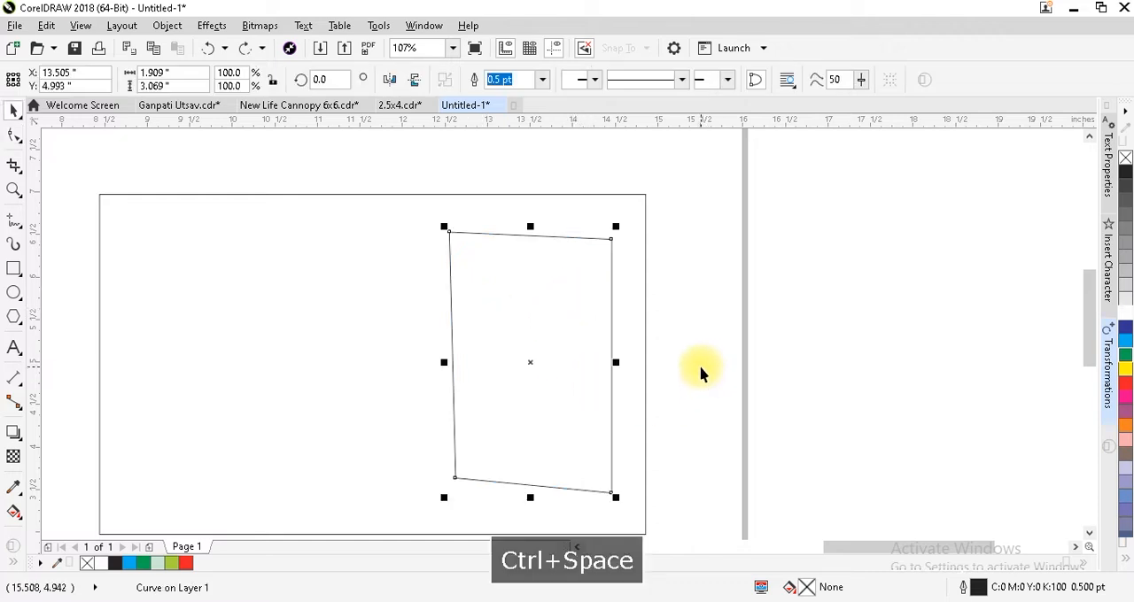
key(ctrl+space)
Refine the inner shape's perspective by shifting its upper-right corner up and outward, its upper-left corner slightly up and its lower-left corner up.
drag(611, 238, 613, 237)
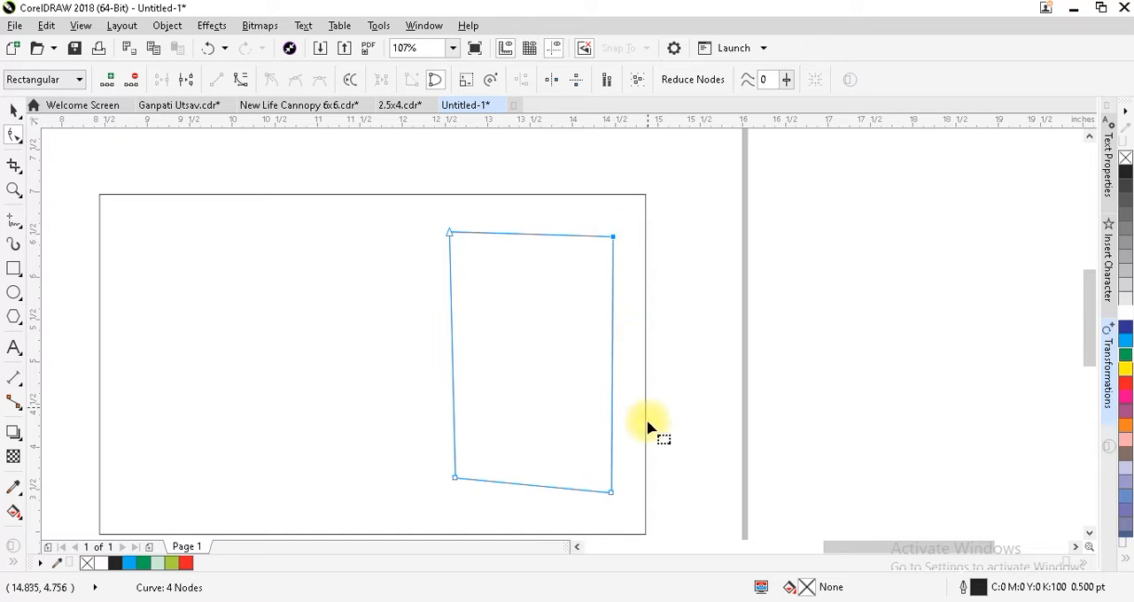
drag(456, 482, 463, 469)
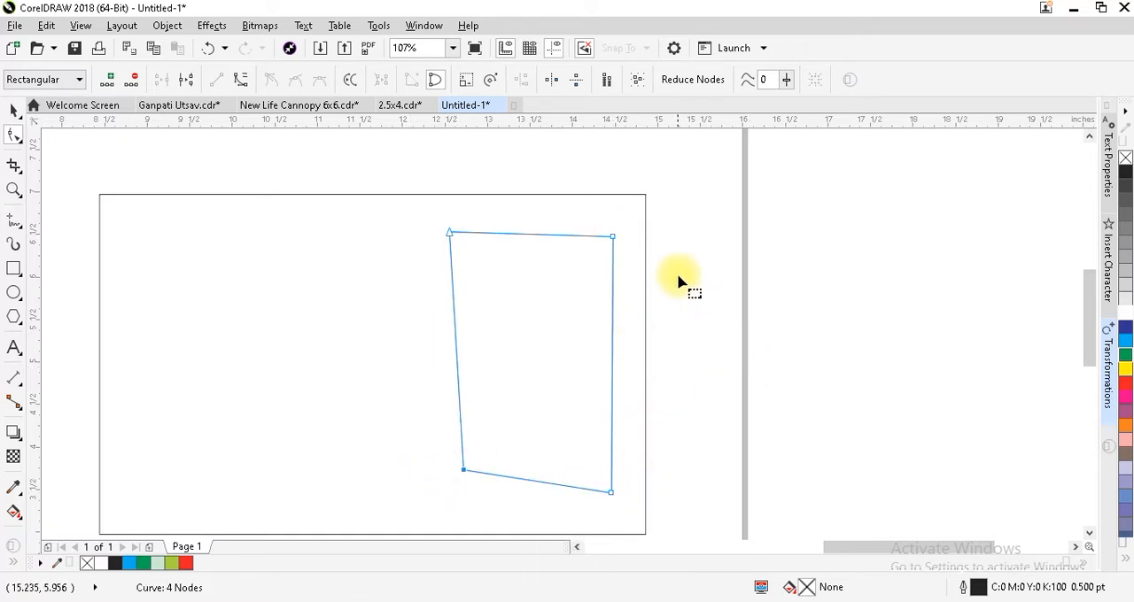
key(ctrl+space)
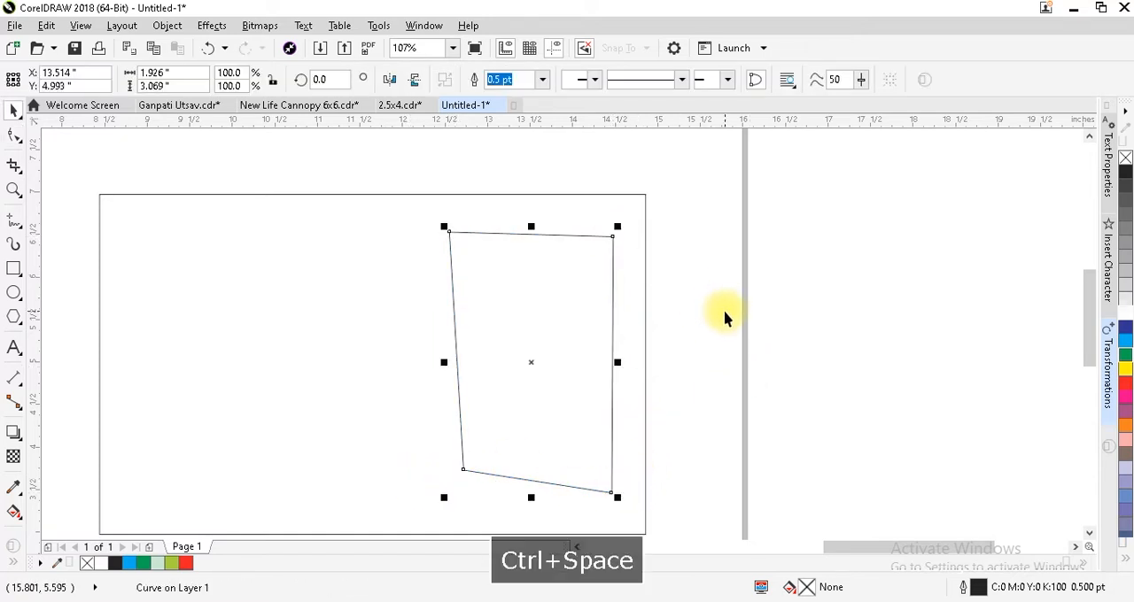
key(ctrl+space)
ctrl+click(449, 231)
key(ctrl+space)
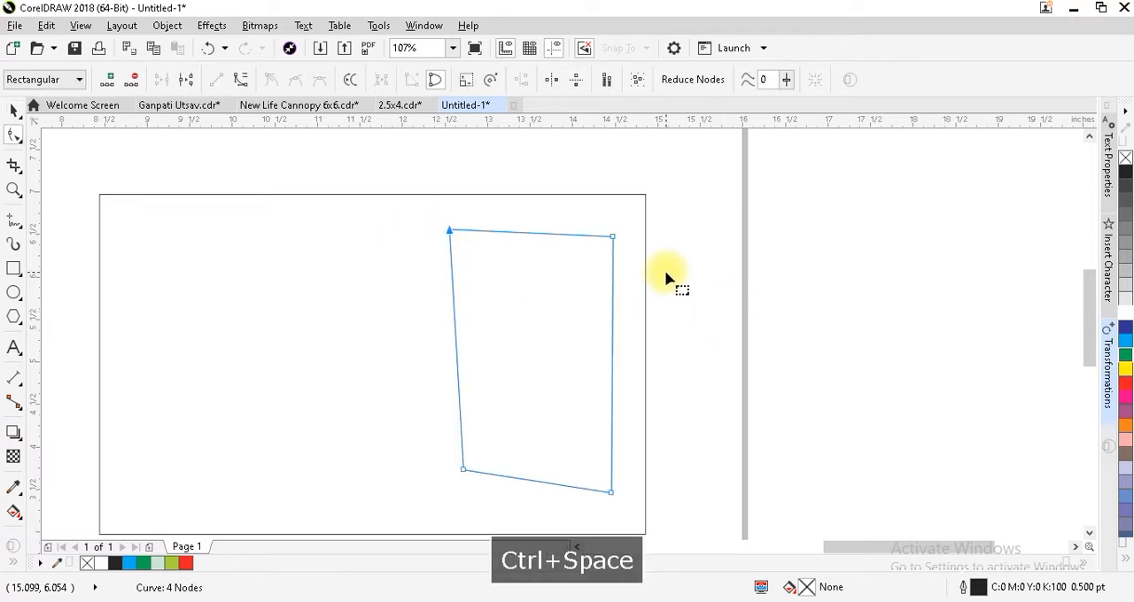
key(ctrl+space)
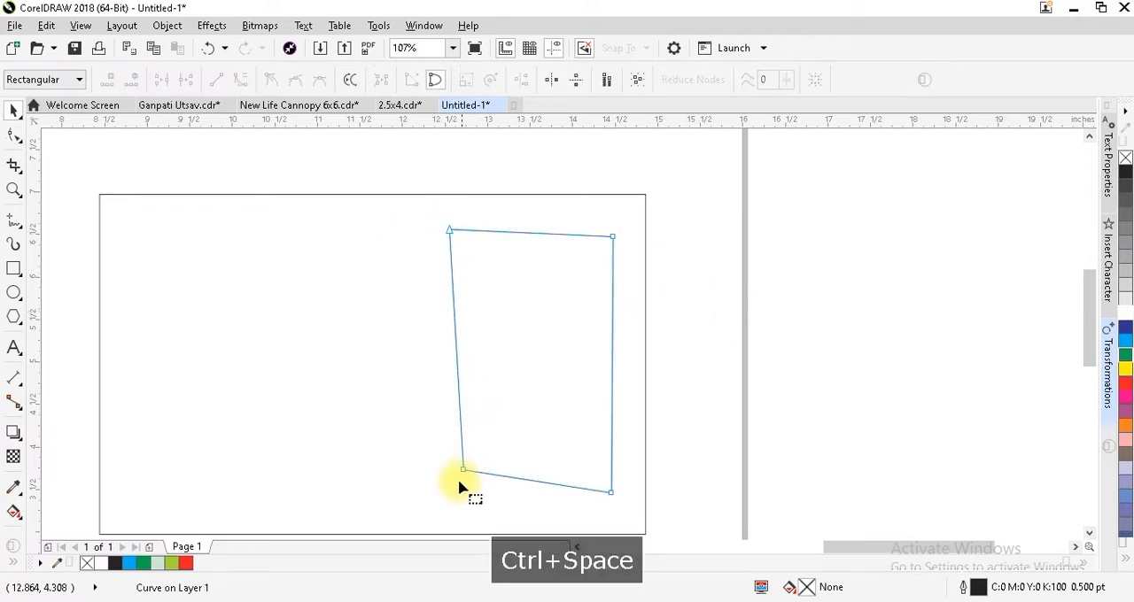
drag(462, 470, 453, 469)
key(ctrl+space)
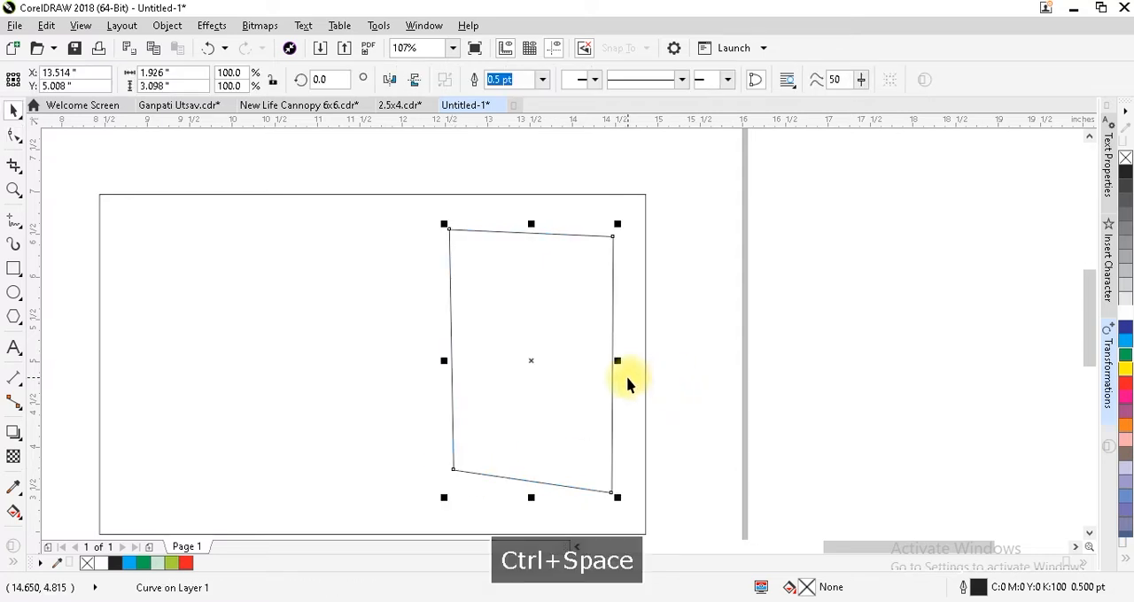
Enlarge the slanted shape to about 2.2 by 3.5 inches and reposition it within the right part of the large rectangle.
drag(620, 500, 653, 517)
drag(534, 360, 521, 365)
drag(622, 217, 609, 239)
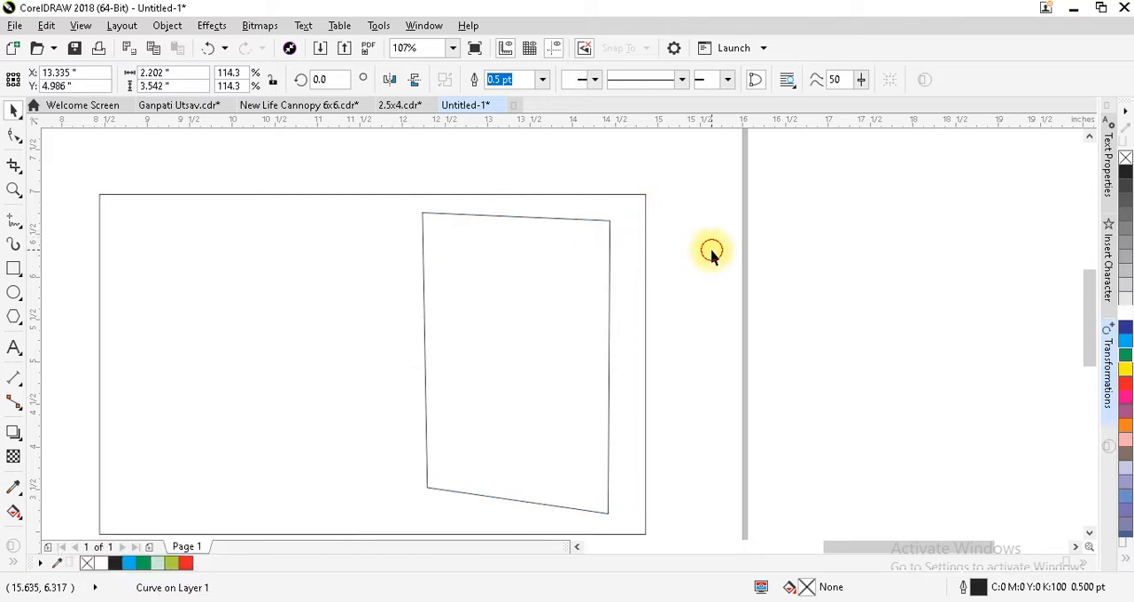
click(719, 255)
Apply a one-step inside contour with a 0.12-inch offset to the slanted shape.
click(609, 266)
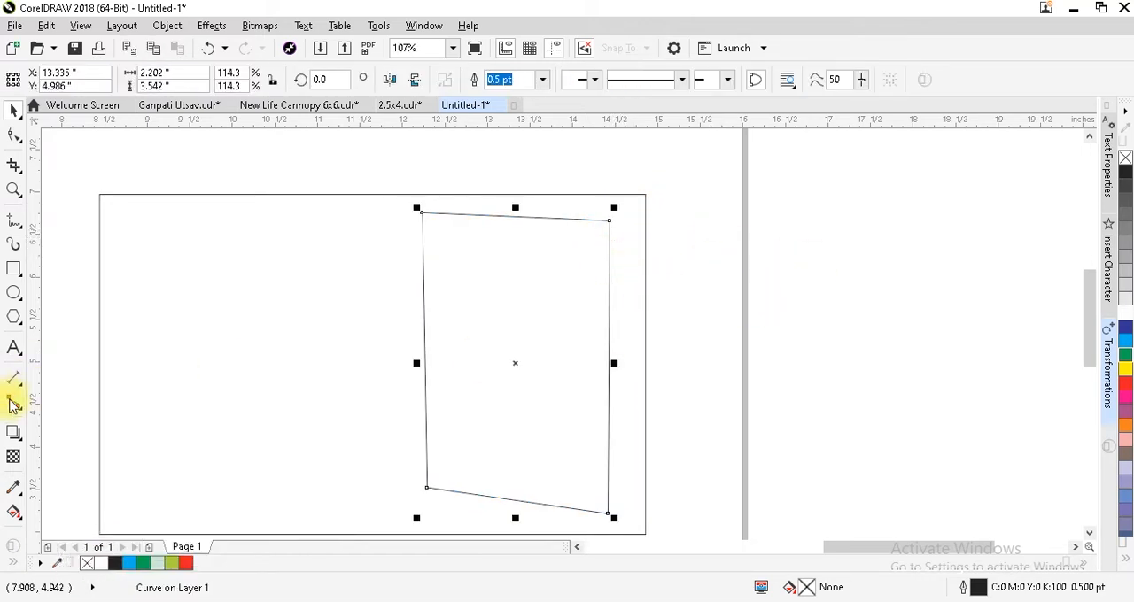
click(13, 435)
click(37, 450)
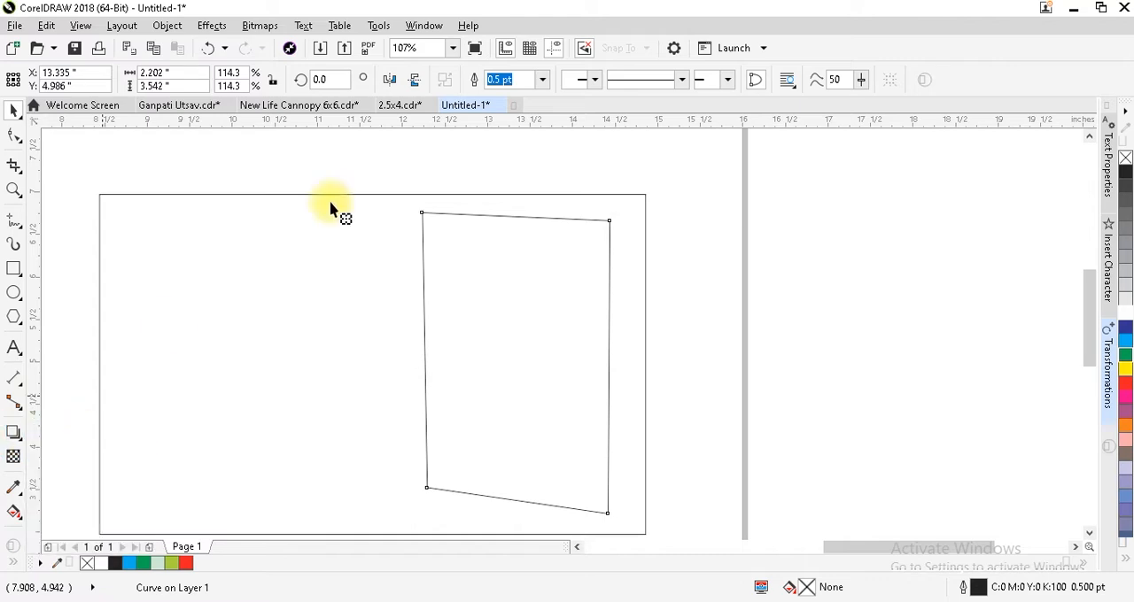
click(394, 80)
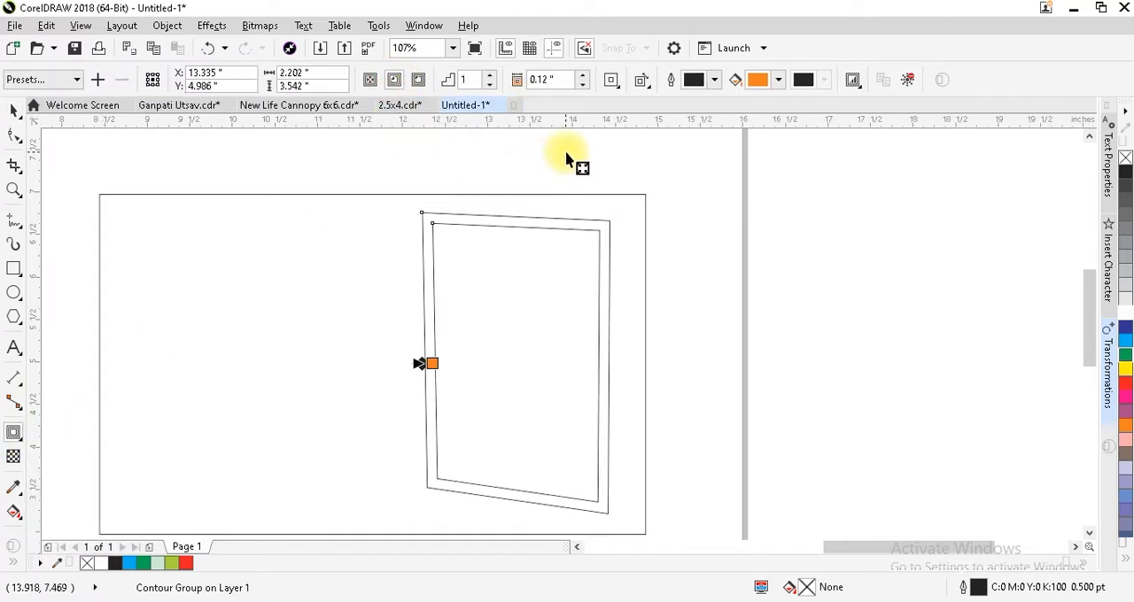
Break the contour group apart into separate inner and outer frame outlines and deselect them.
click(168, 26)
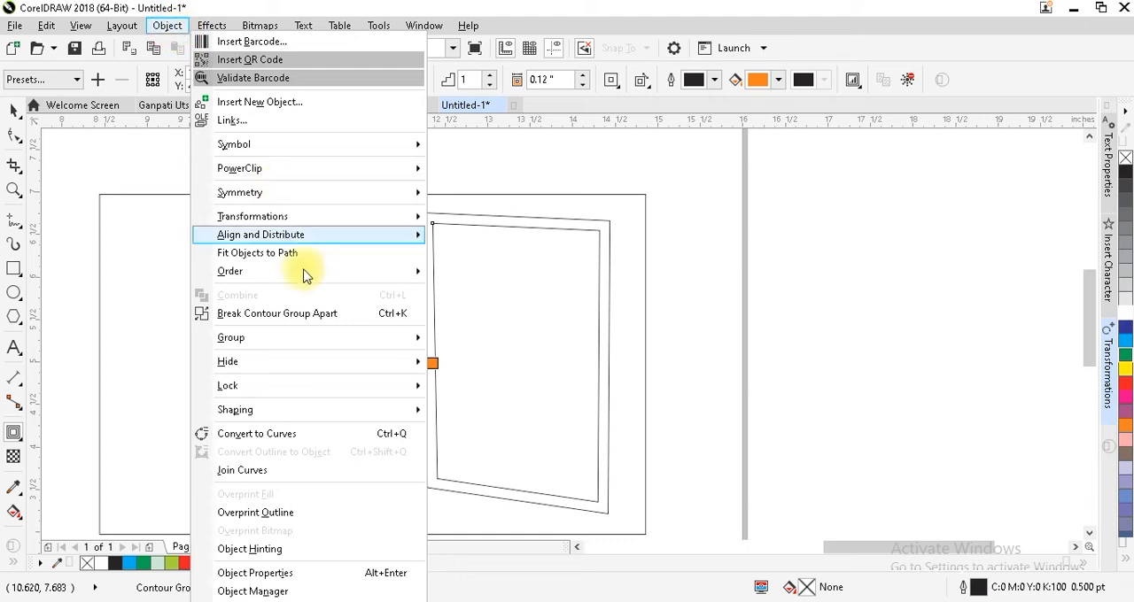
click(324, 319)
key(ctrl+space)
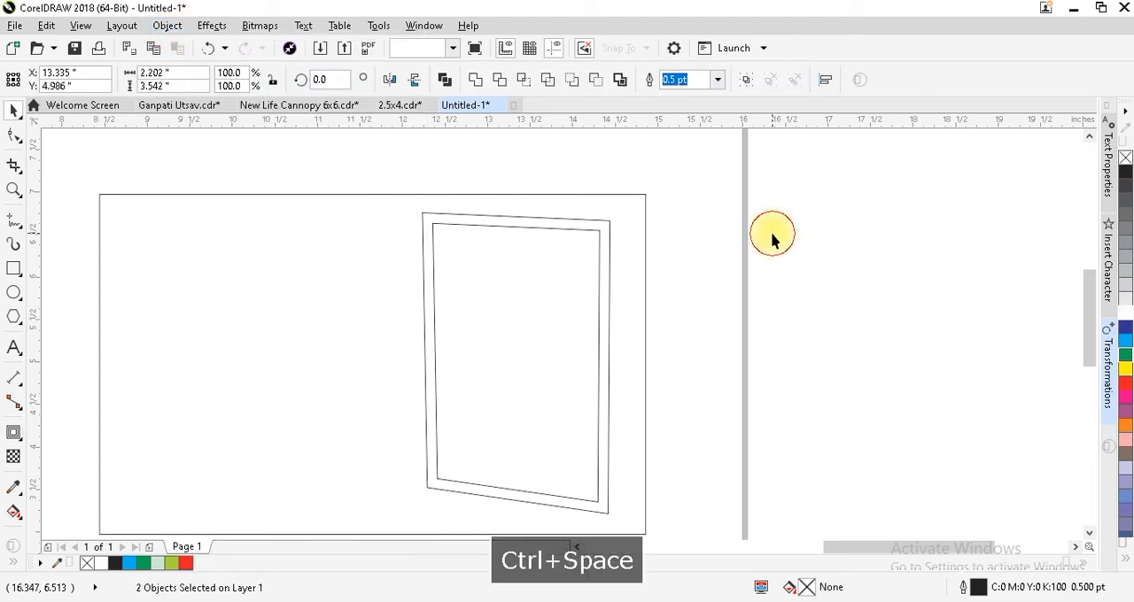
click(772, 295)
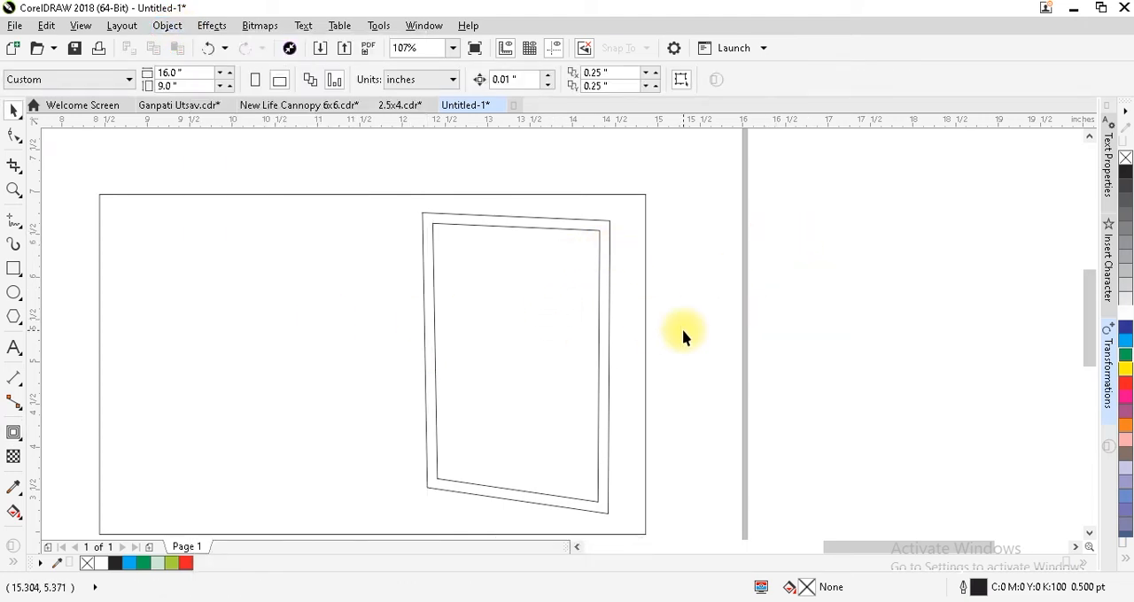
Place a copy of the iceberg landscape photo over the upper-left area of the large rectangle.
key(F4)
click(468, 370)
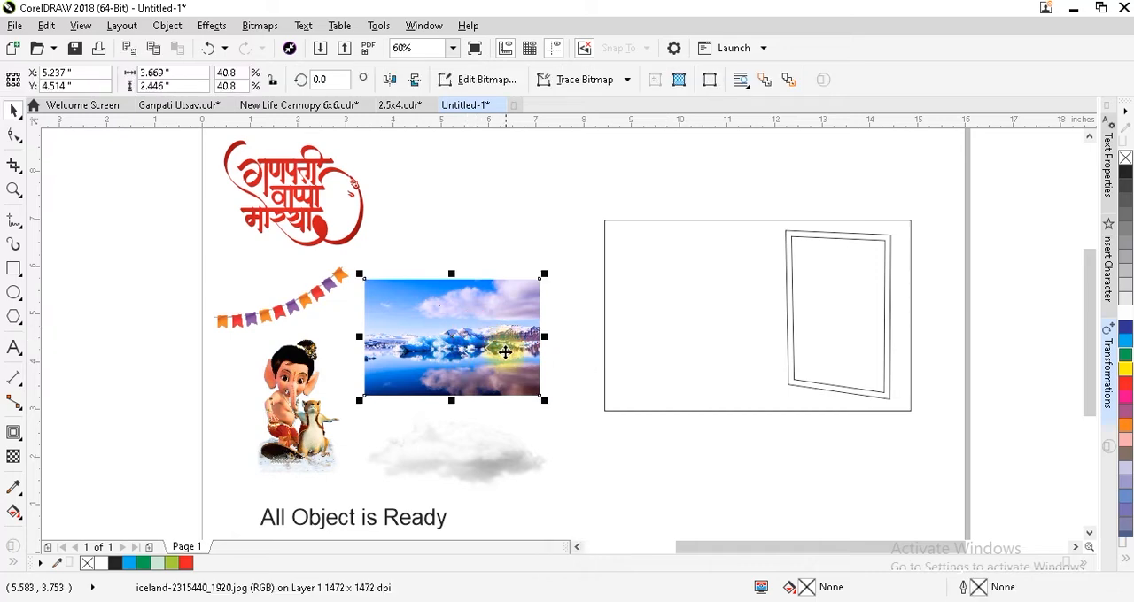
drag(478, 354, 711, 273)
Enlarge the copied landscape photo to about 6.6 by 4.4 inches and send it behind the outlines.
key(F2)
drag(578, 199, 950, 428)
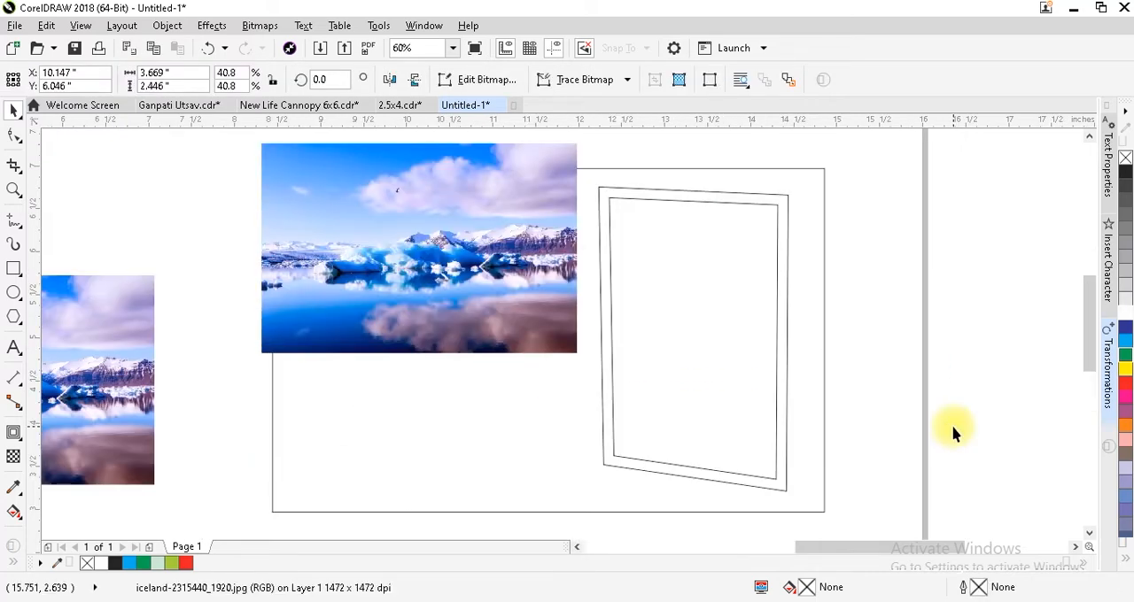
drag(580, 357, 905, 528)
key(shift+Page_Down)
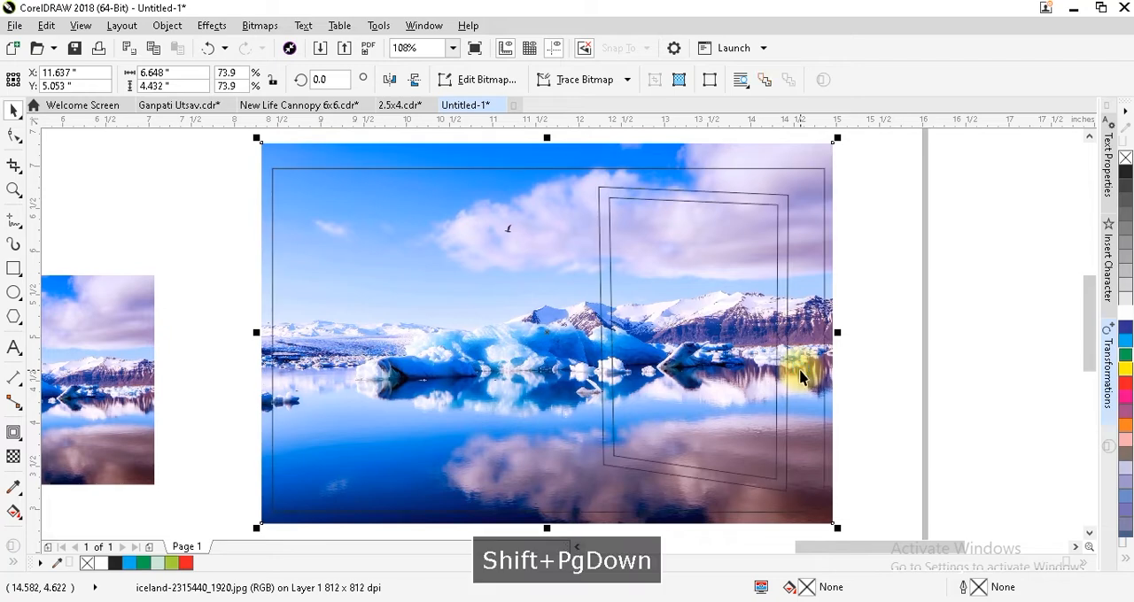
Move the landscape photo upward and scale it to about 7.3 by 4.8 inches to cover the large rectangle's lower edge.
drag(263, 276, 264, 262)
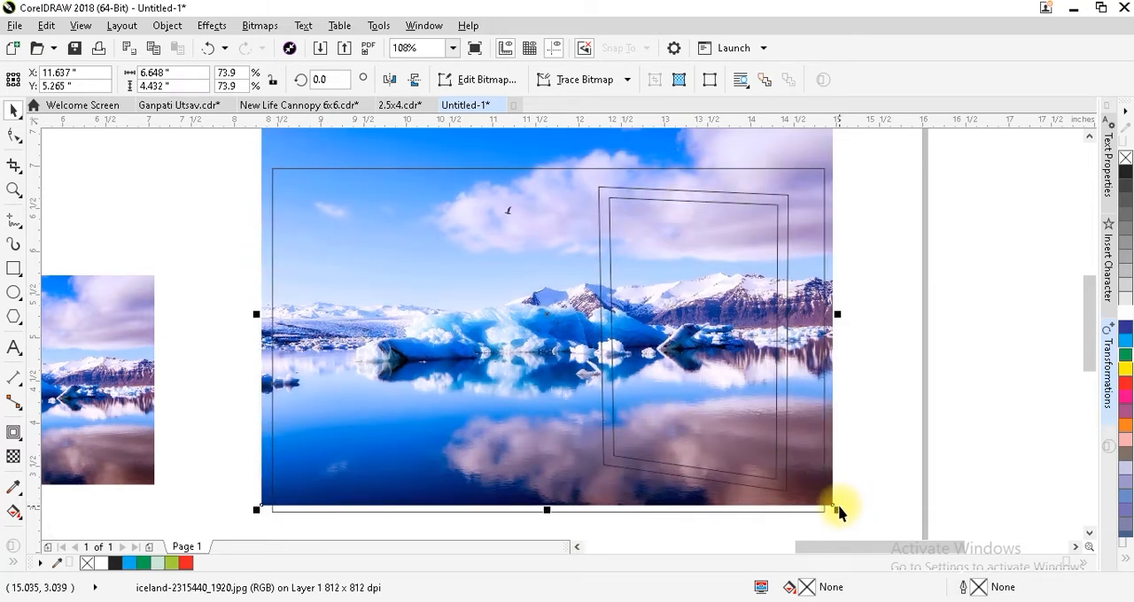
click(837, 510)
click(830, 503)
drag(840, 513, 860, 499)
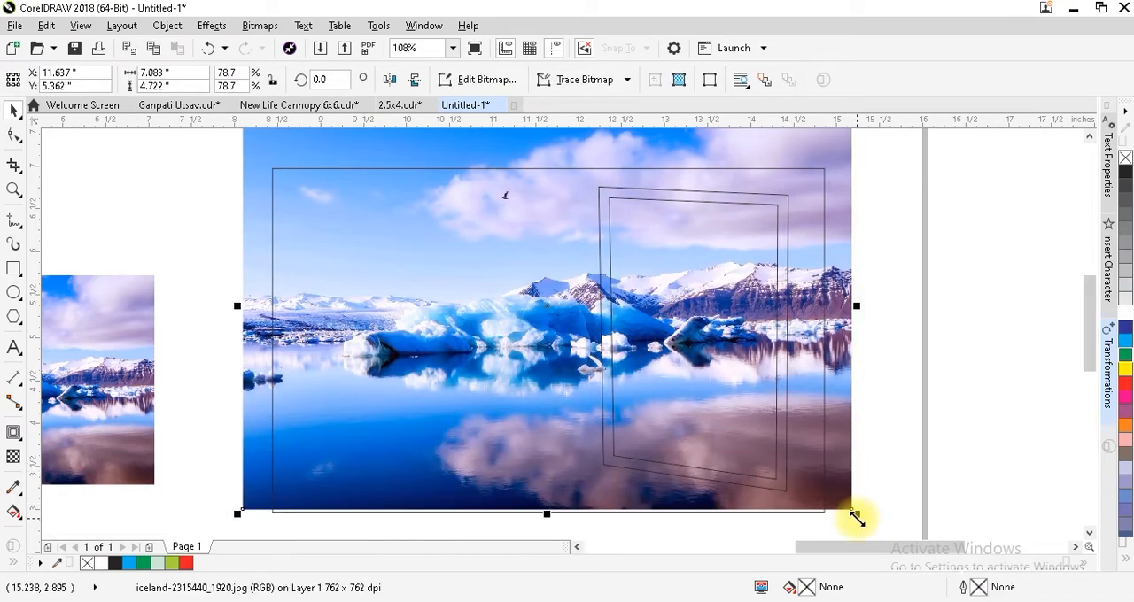
drag(854, 512, 866, 524)
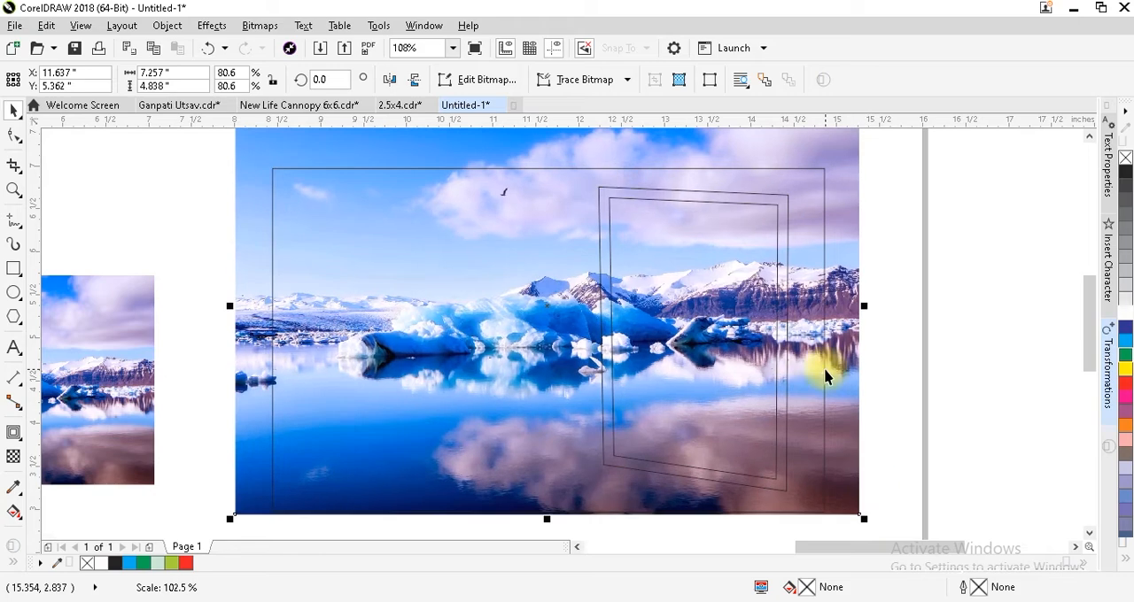
click(207, 248)
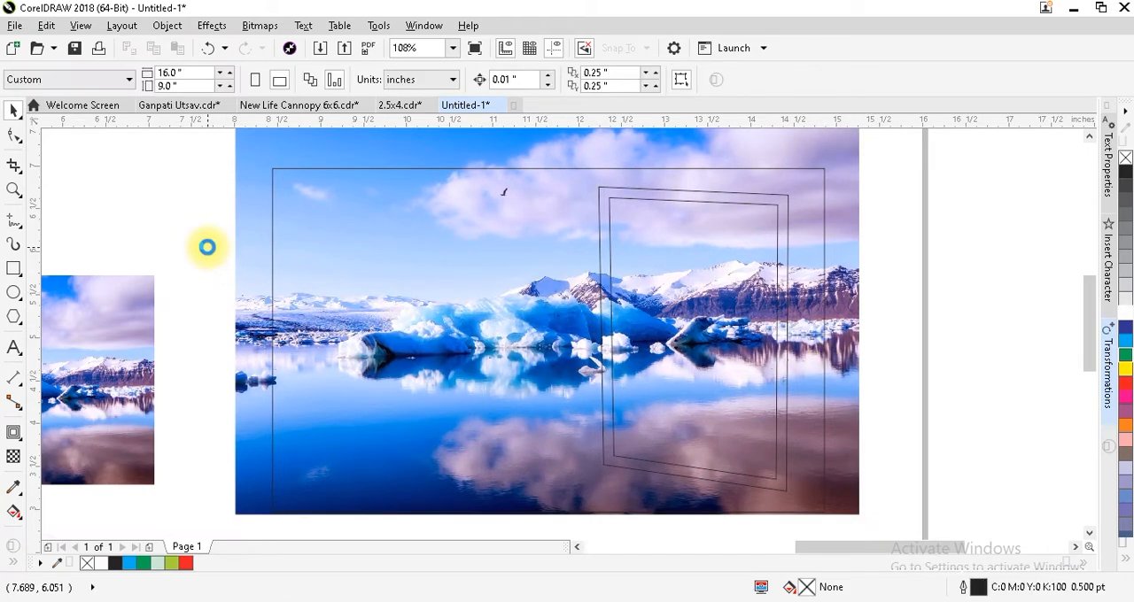
click(241, 248)
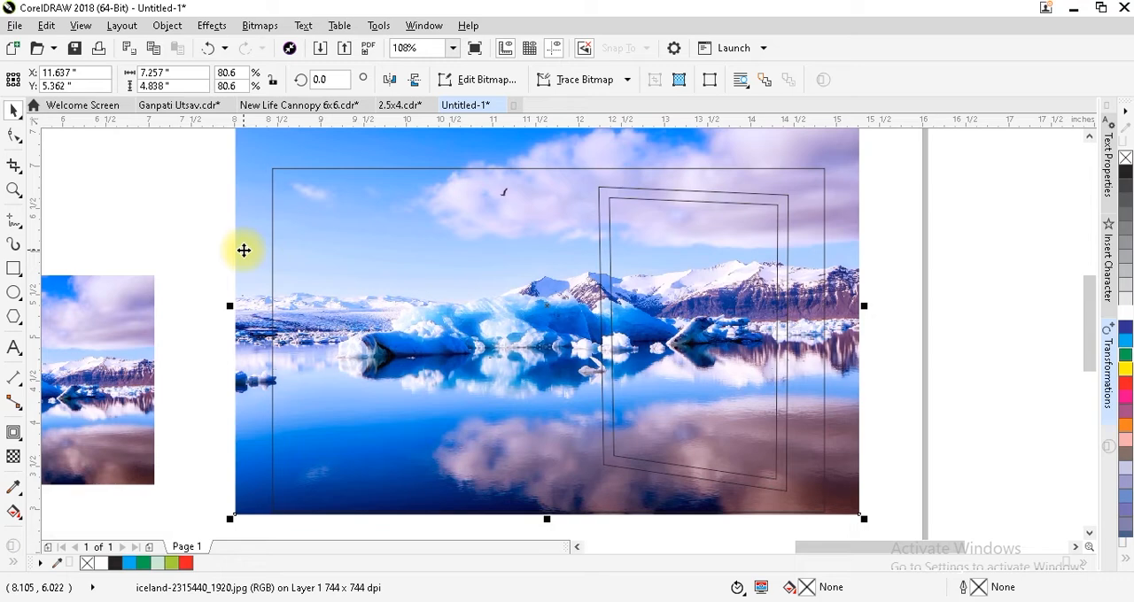
Duplicate the landscape photo in place and PowerClip the copy inside the inner slanted frame outline.
key(plus)
right_click(242, 249)
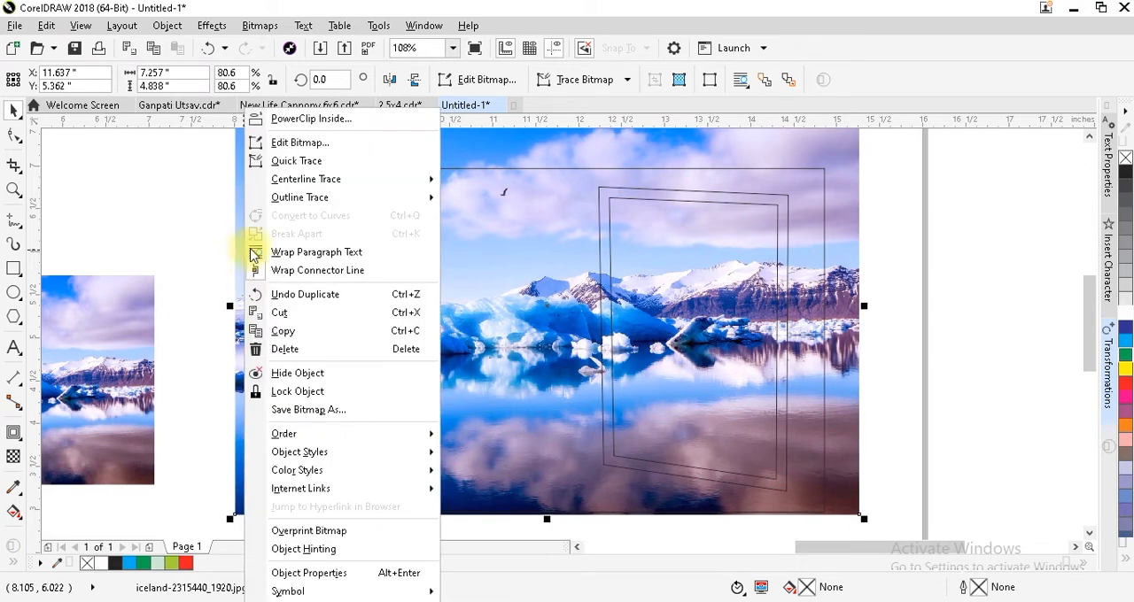
click(285, 117)
click(654, 207)
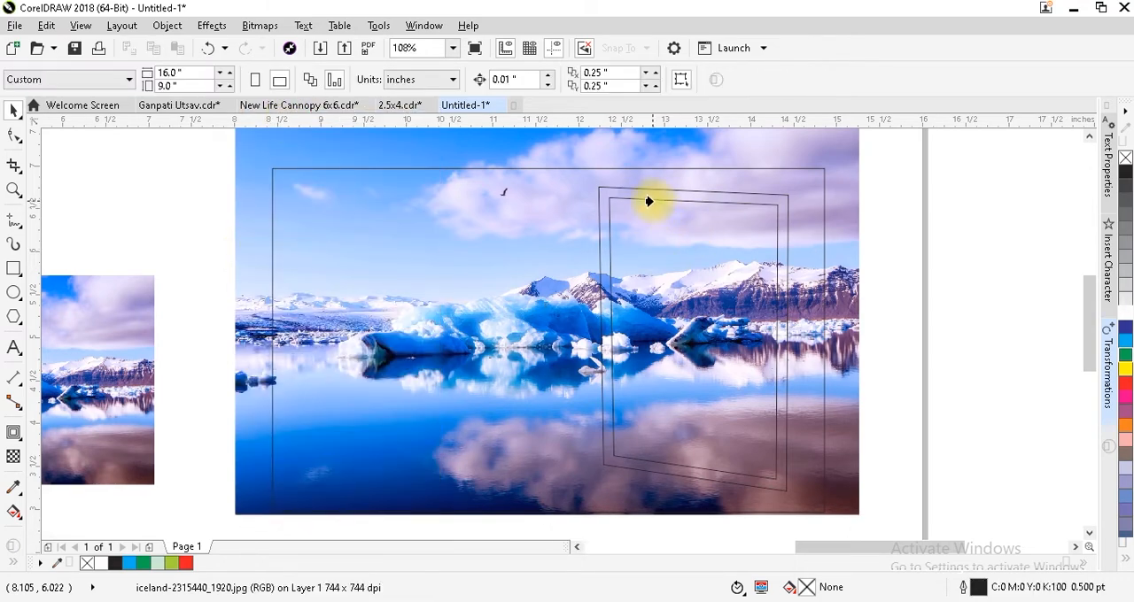
click(648, 200)
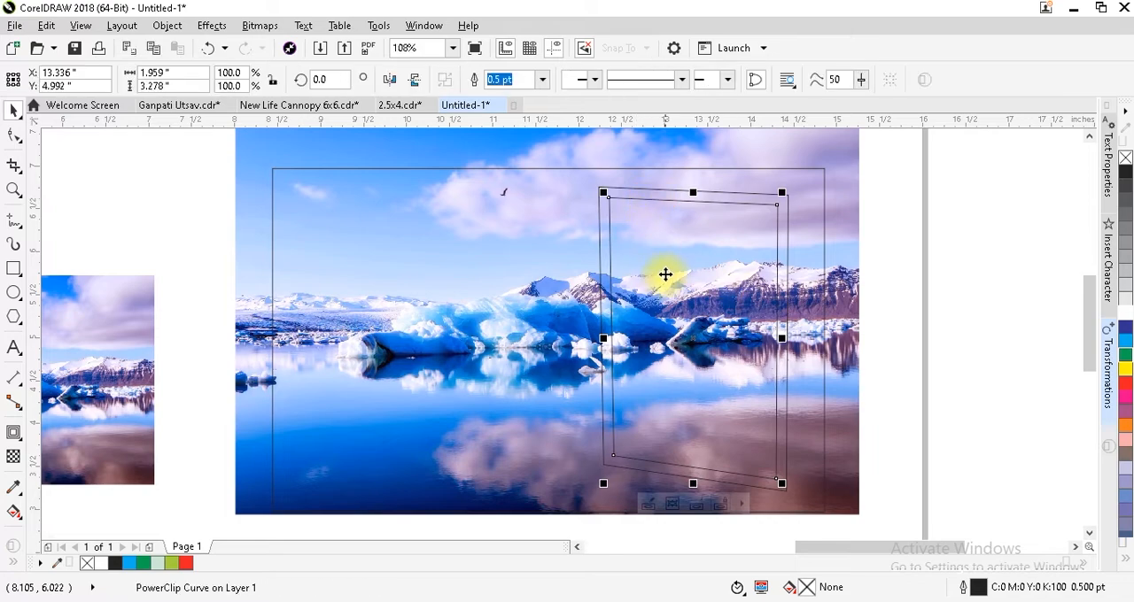
PowerClip the remaining landscape photo inside the large banner rectangle and deselect it.
click(848, 283)
right_click(848, 282)
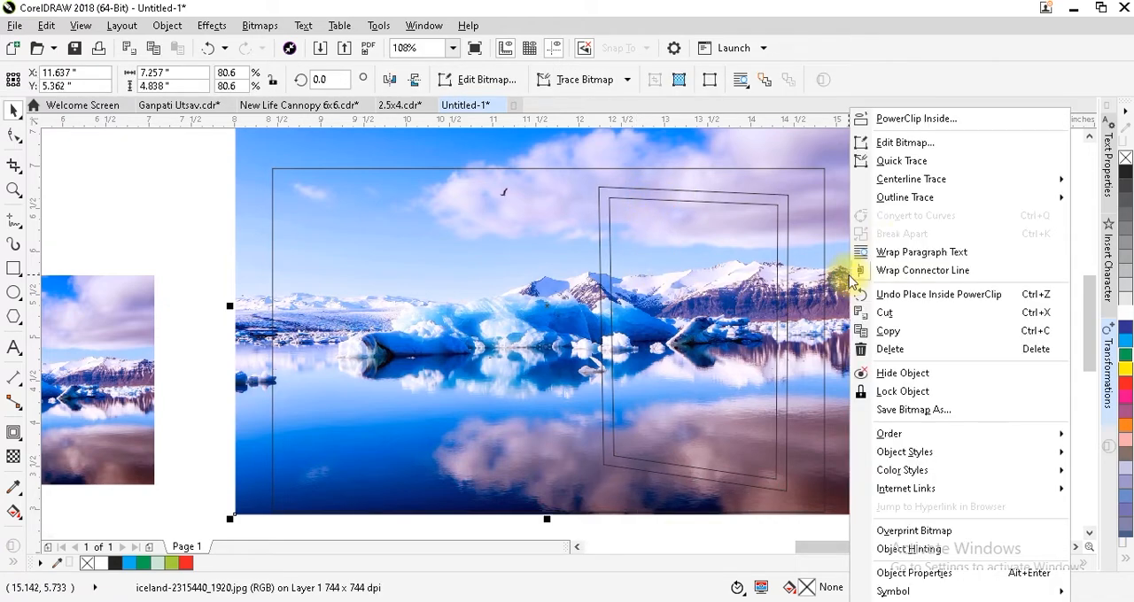
click(894, 118)
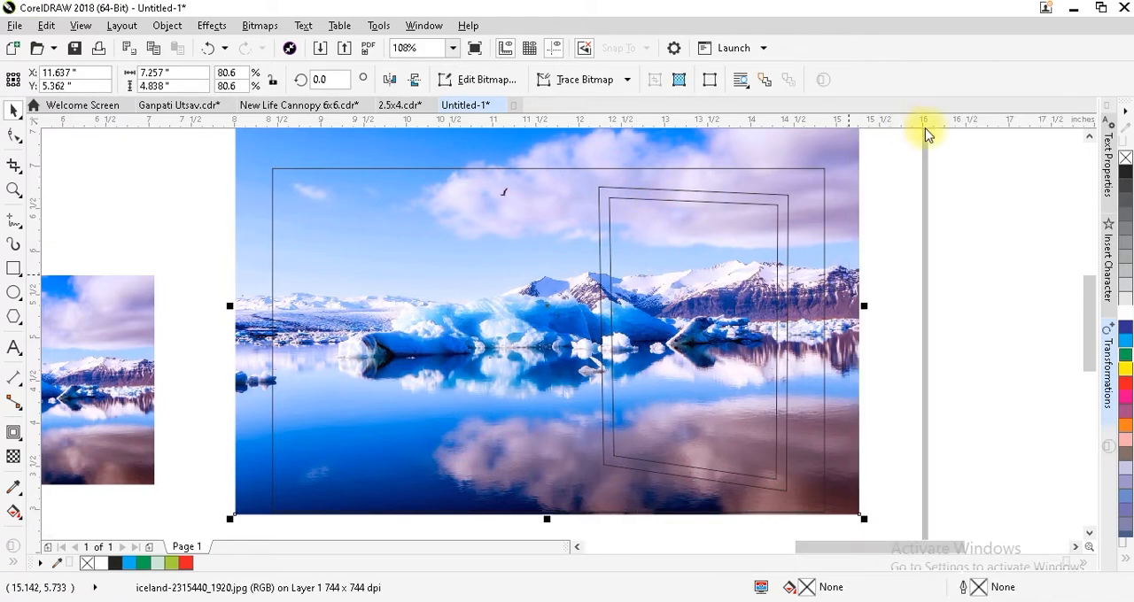
click(435, 169)
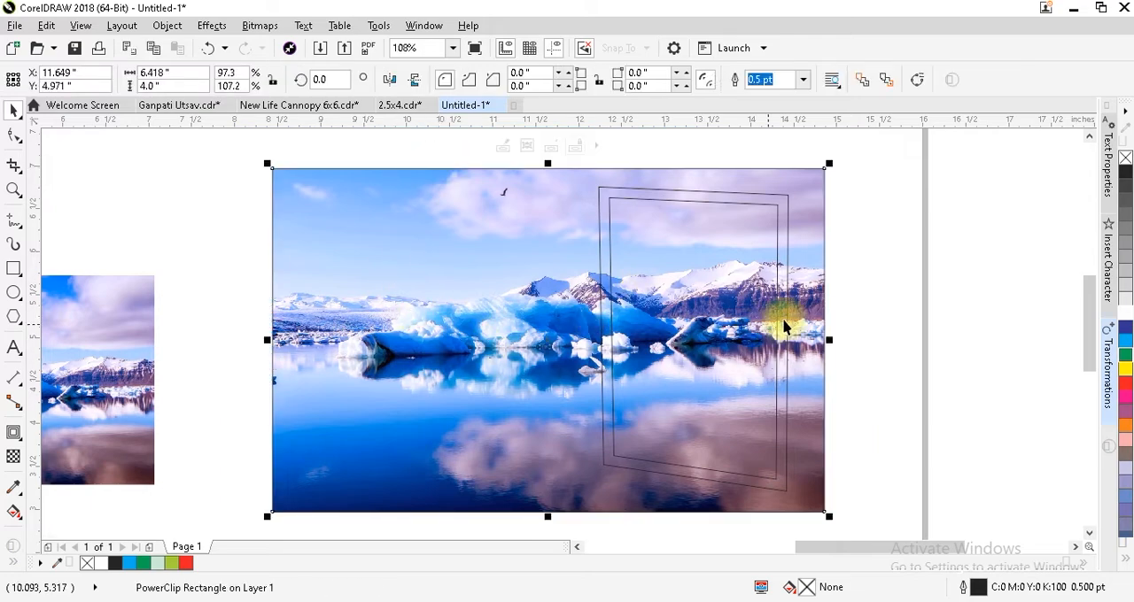
key(Escape)
Fill the outer slanted frame outline with black and deselect it.
click(787, 255)
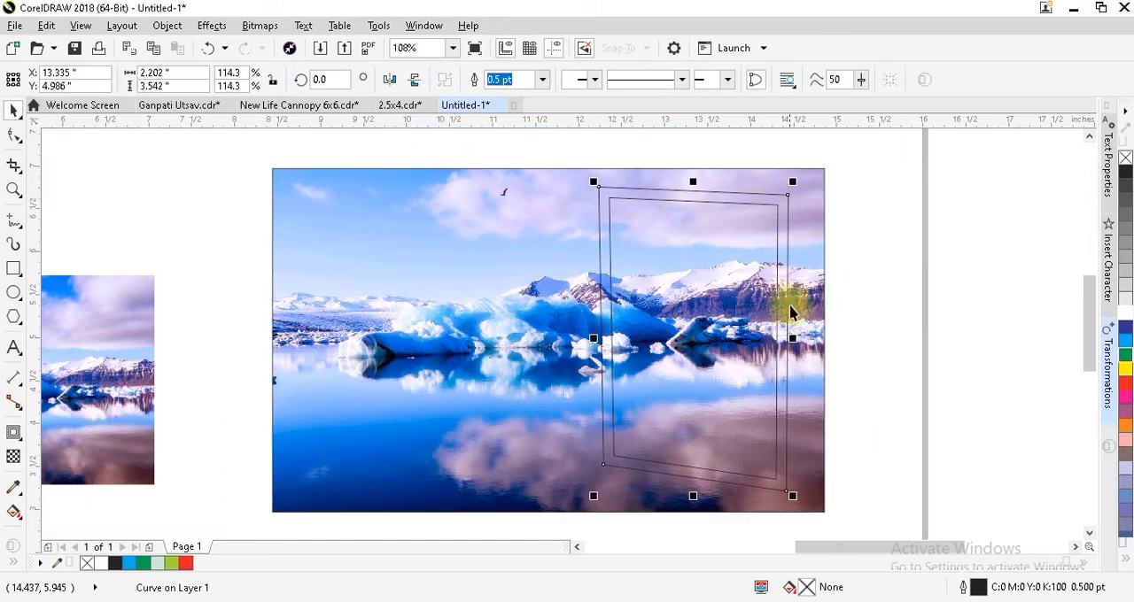
click(1124, 172)
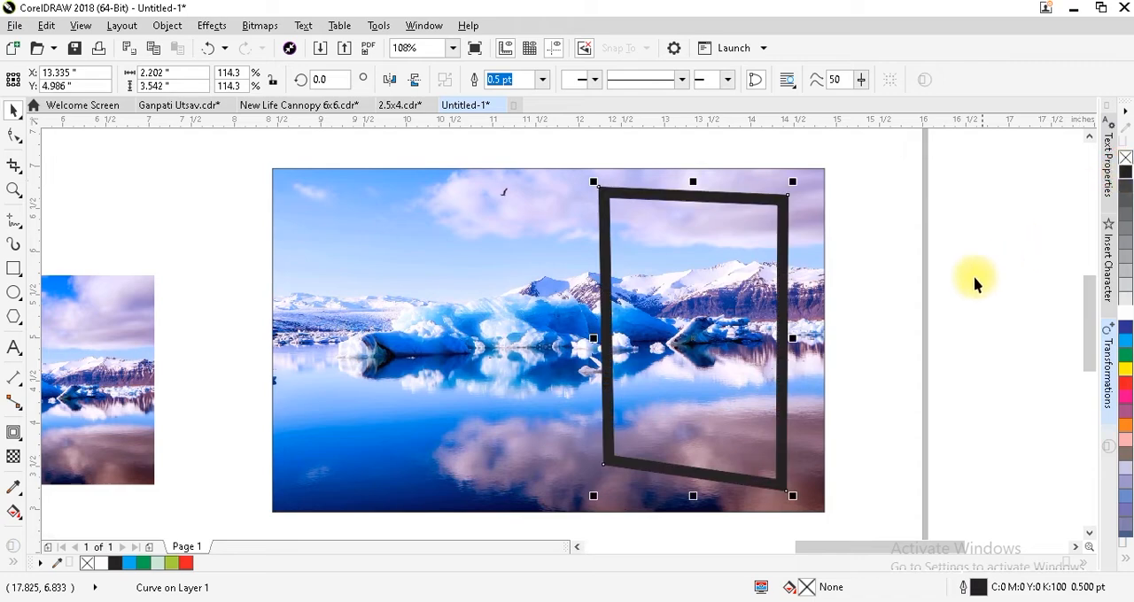
click(953, 282)
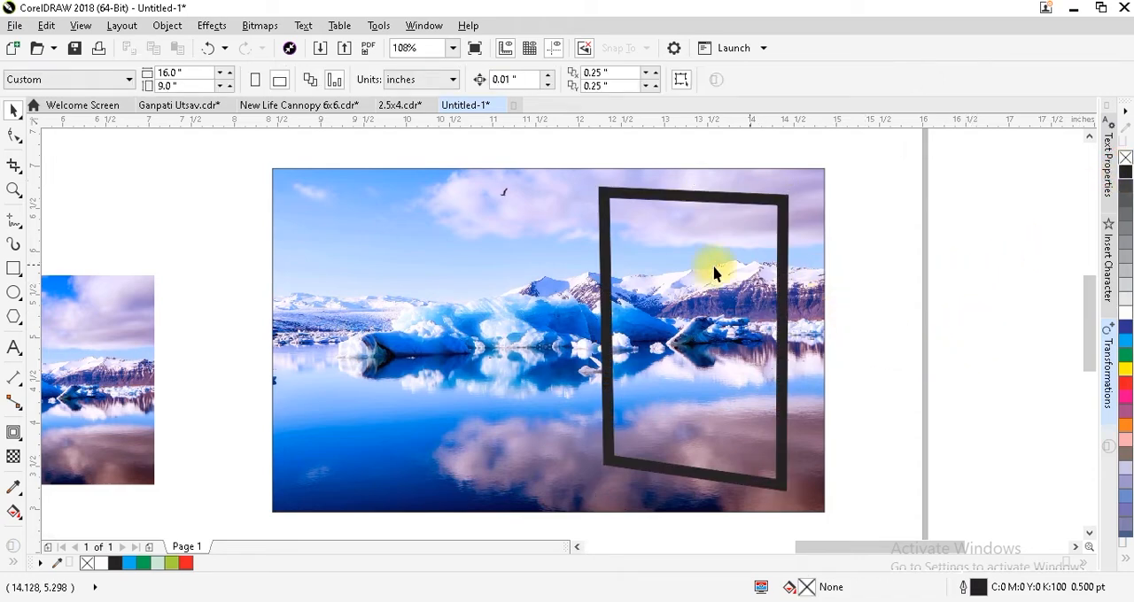
Move the clipped photo out of the black frame, undo the move and deselect it.
drag(670, 316, 947, 326)
key(ctrl+z)
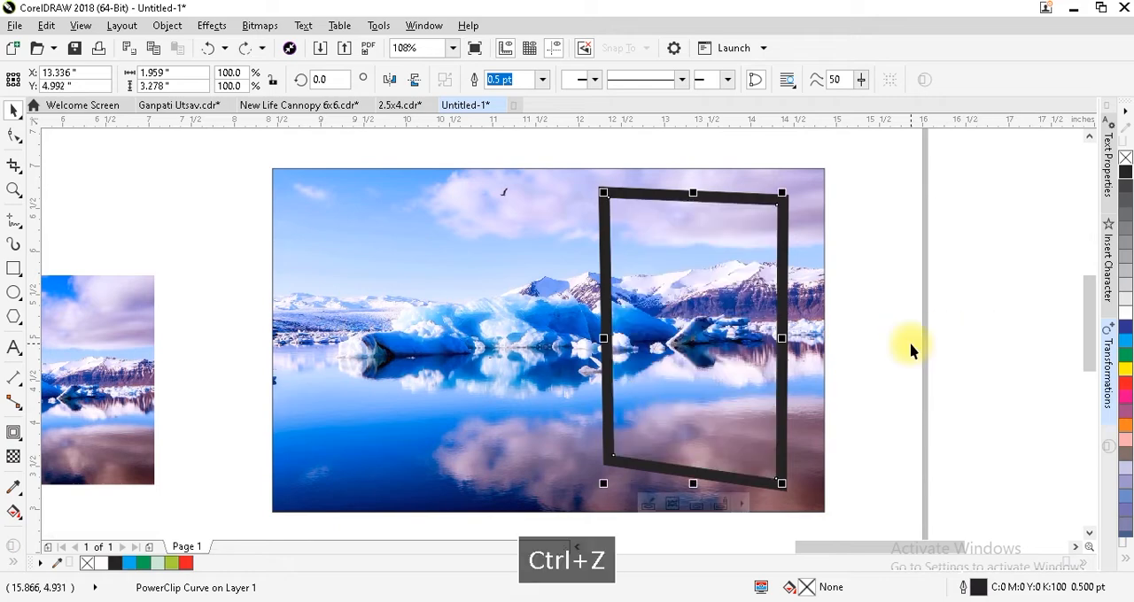
click(858, 308)
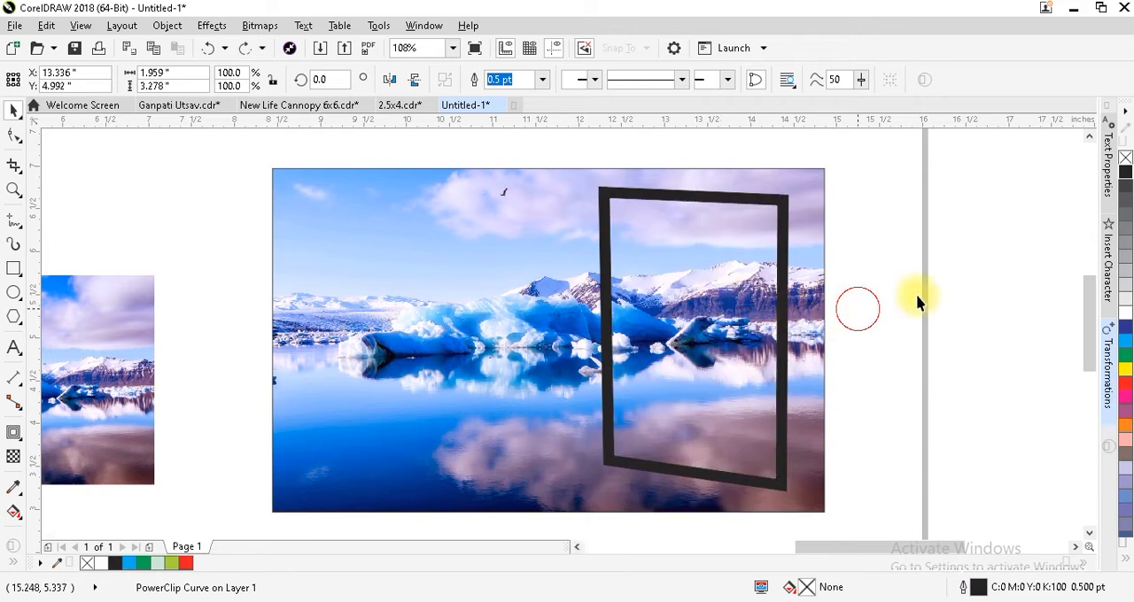
Place the bal ganesh image over the black slanted frame and bring it to the front.
key(F4)
click(512, 354)
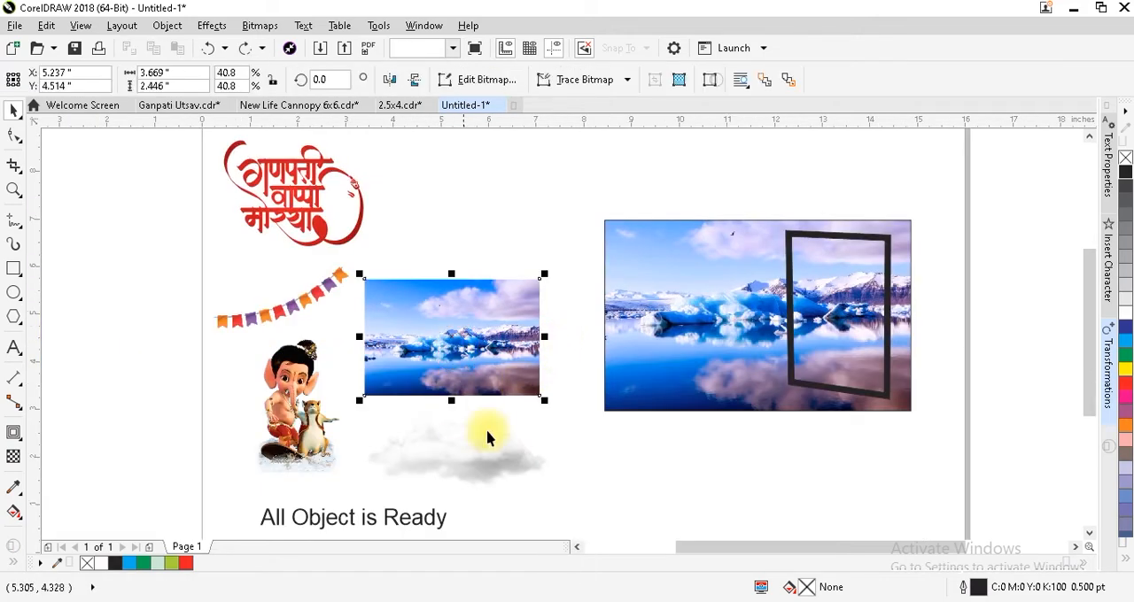
click(478, 206)
click(320, 454)
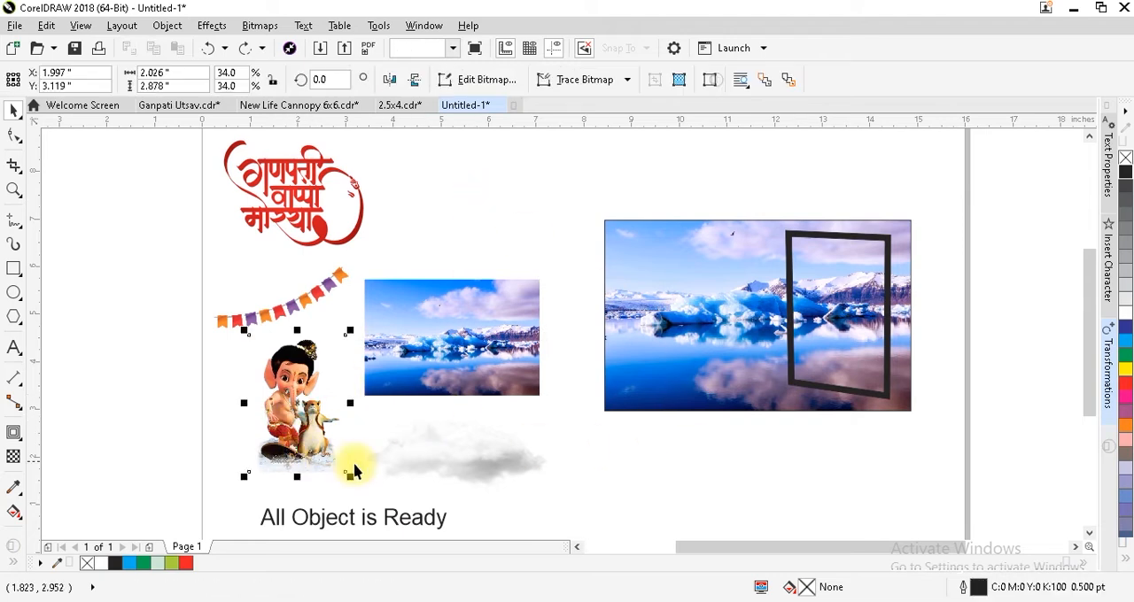
drag(295, 418, 835, 330)
key(F2)
drag(960, 193, 708, 434)
key(shift+Page_Up)
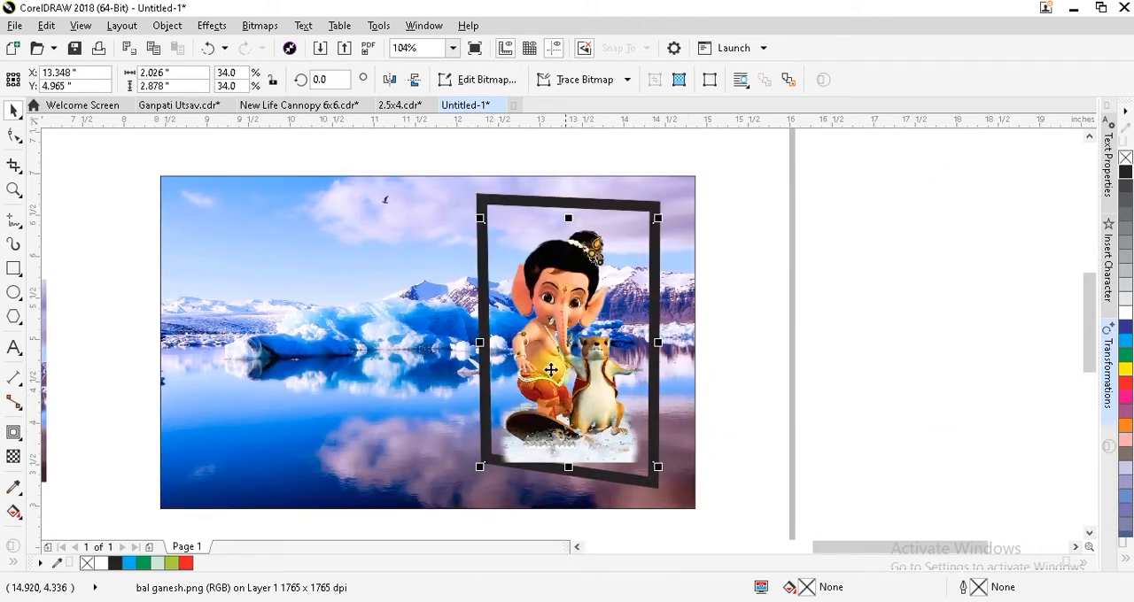
Enlarge the Ganesh image and position it so its snowy base overlaps the frame's lower edge.
drag(658, 469, 680, 498)
drag(583, 381, 580, 389)
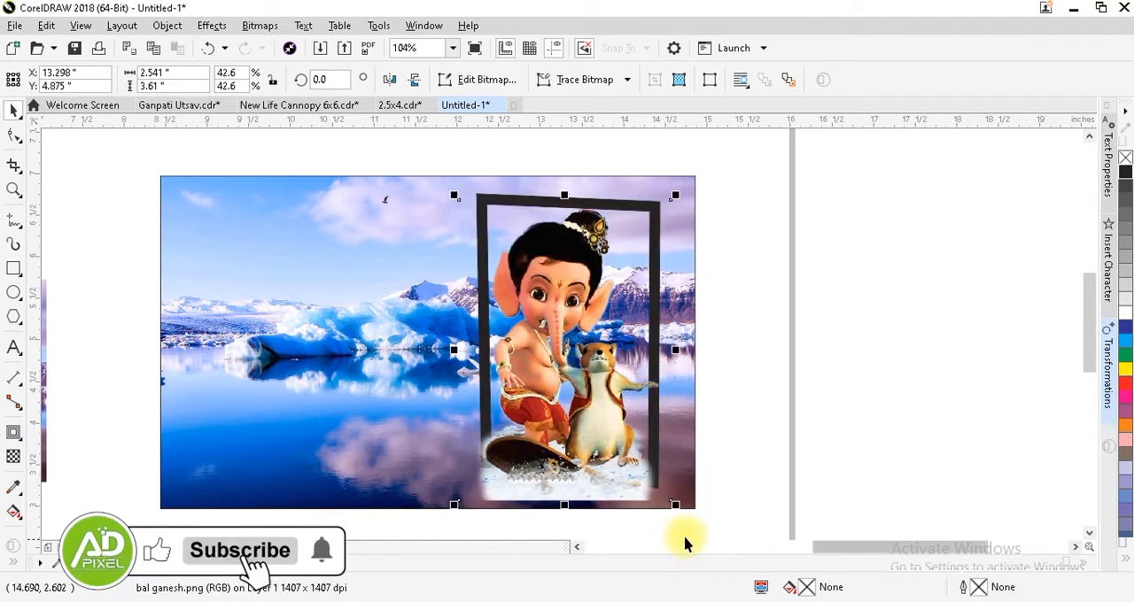
drag(673, 512, 675, 501)
drag(606, 414, 600, 413)
click(791, 372)
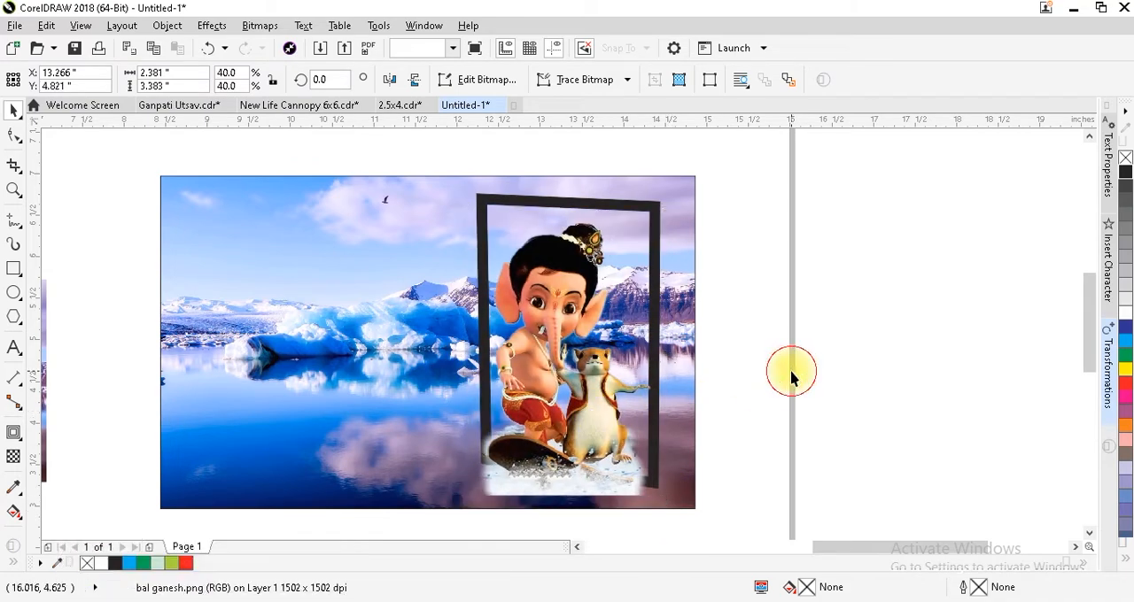
click(553, 273)
drag(669, 209, 674, 201)
click(793, 323)
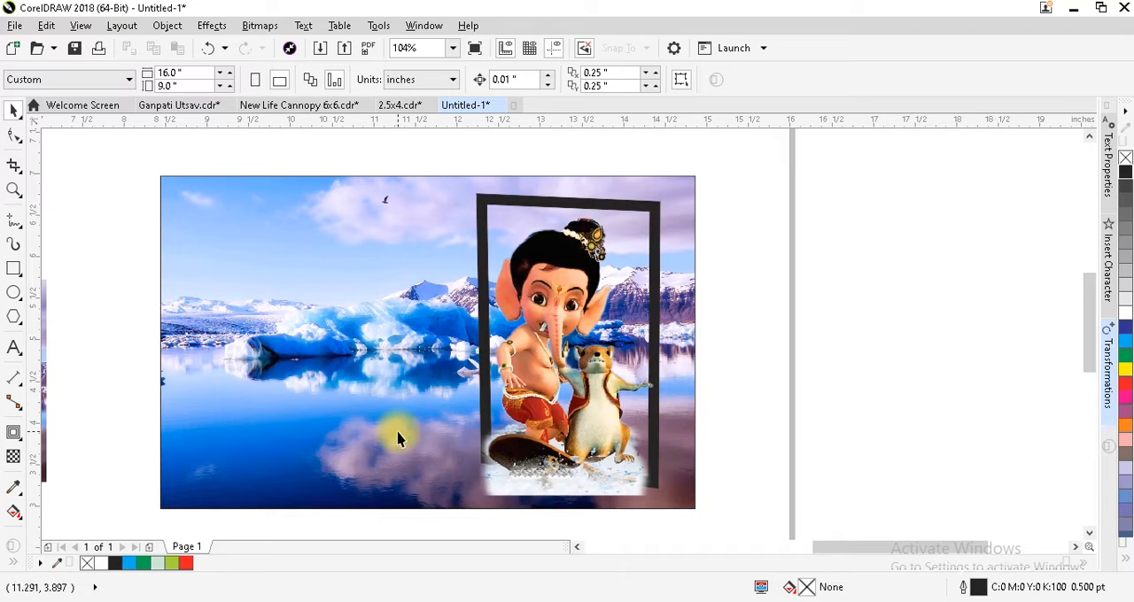
Move the cloud image over the banner's lower-left area and bring it to the front.
key(F4)
click(516, 473)
drag(476, 473, 692, 401)
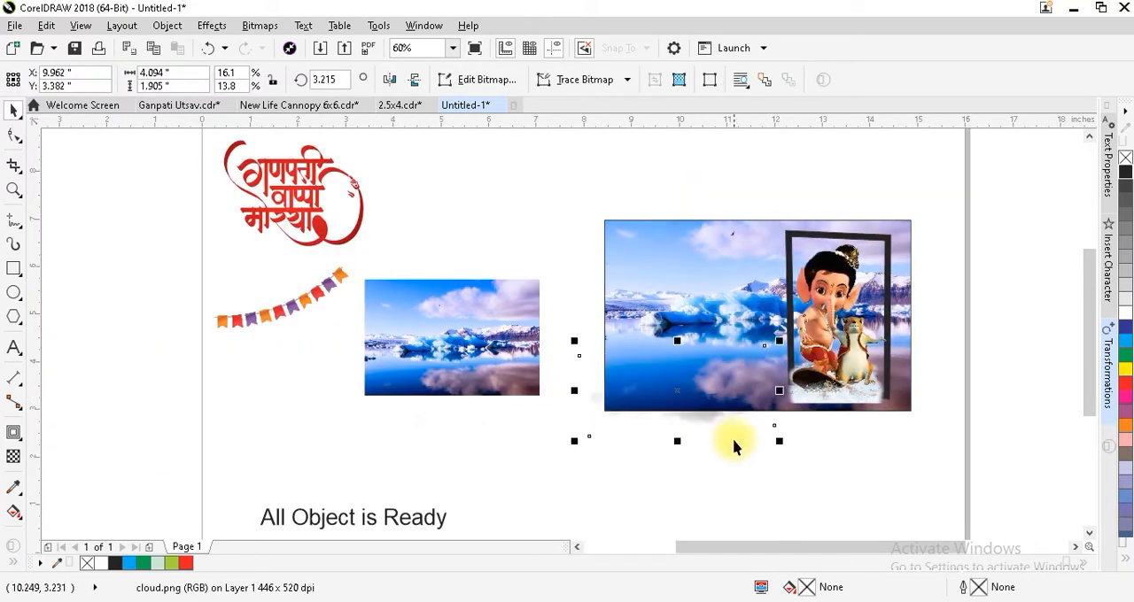
key(shift+Page_Up)
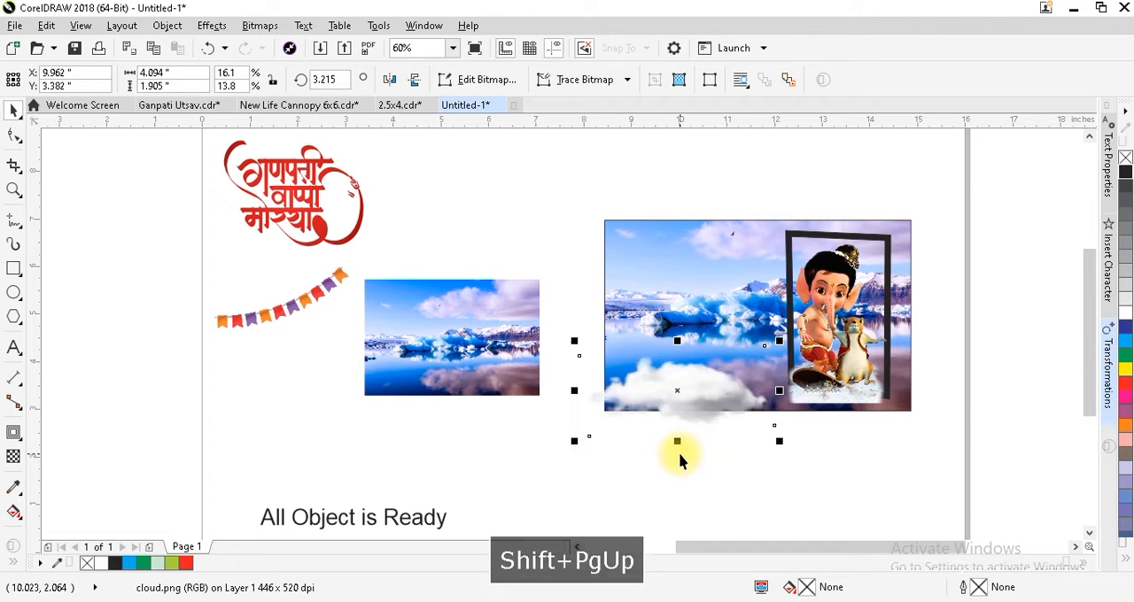
Enlarge the cloud to about 4.6 by 2.1 inches and place a horizontally mirrored copy to its right.
key(F2)
drag(556, 322, 921, 452)
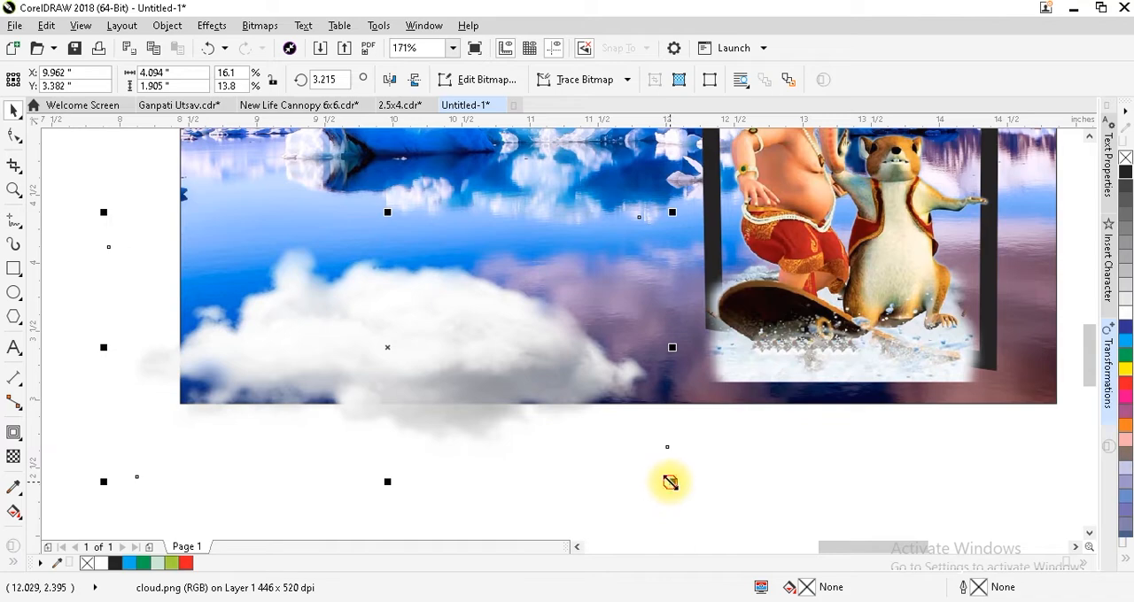
drag(670, 483, 749, 496)
drag(509, 387, 725, 367)
click(389, 79)
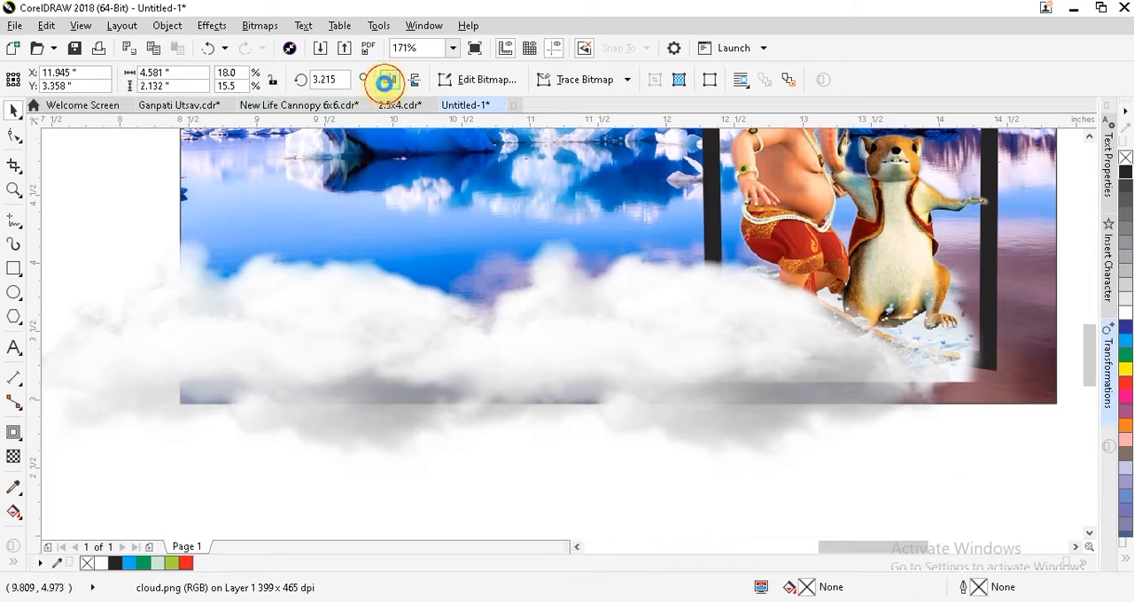
Move the mirrored cloud slightly left, flip it vertically, and undo both changes.
drag(704, 316, 668, 321)
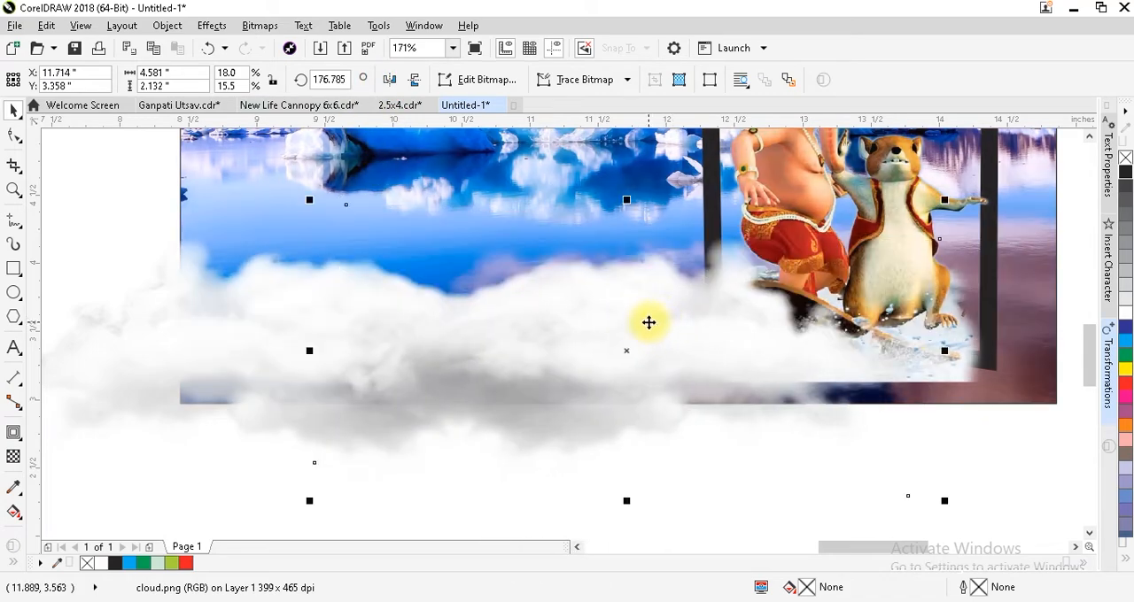
click(422, 80)
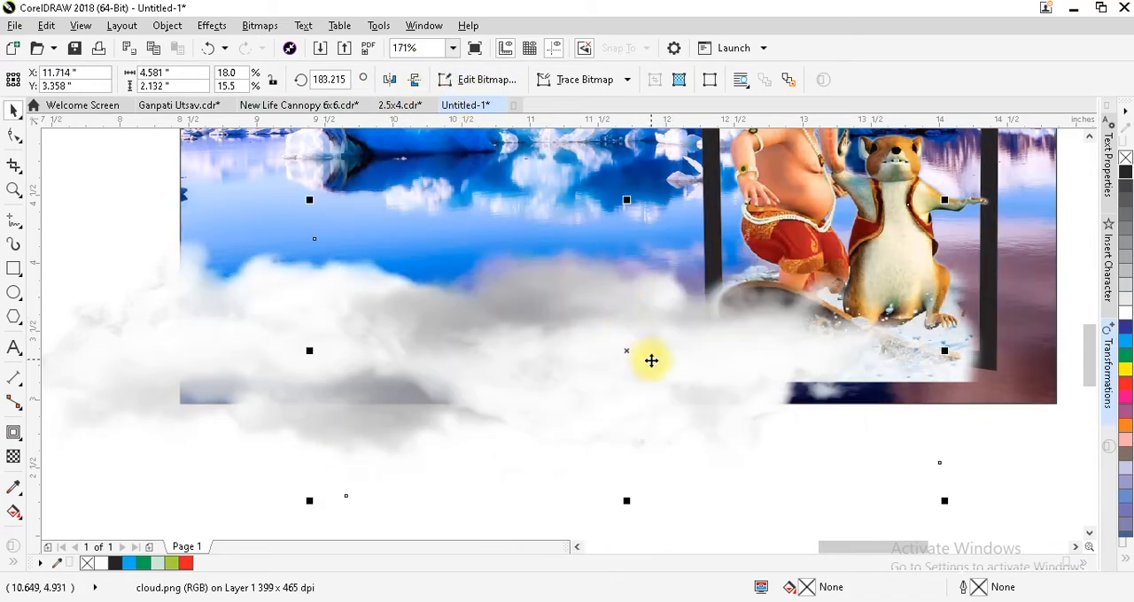
key(ctrl+z)
key(ctrl+z)
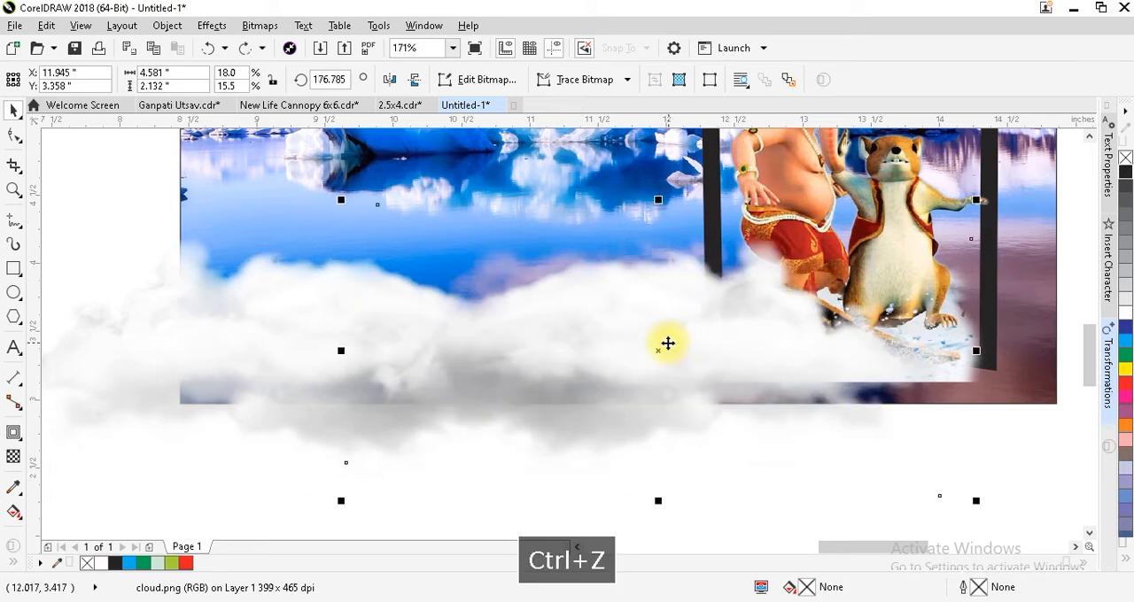
Bring the left cloud to the front and place a copy of the mirrored cloud over the Ganesh image's base.
drag(590, 320, 589, 320)
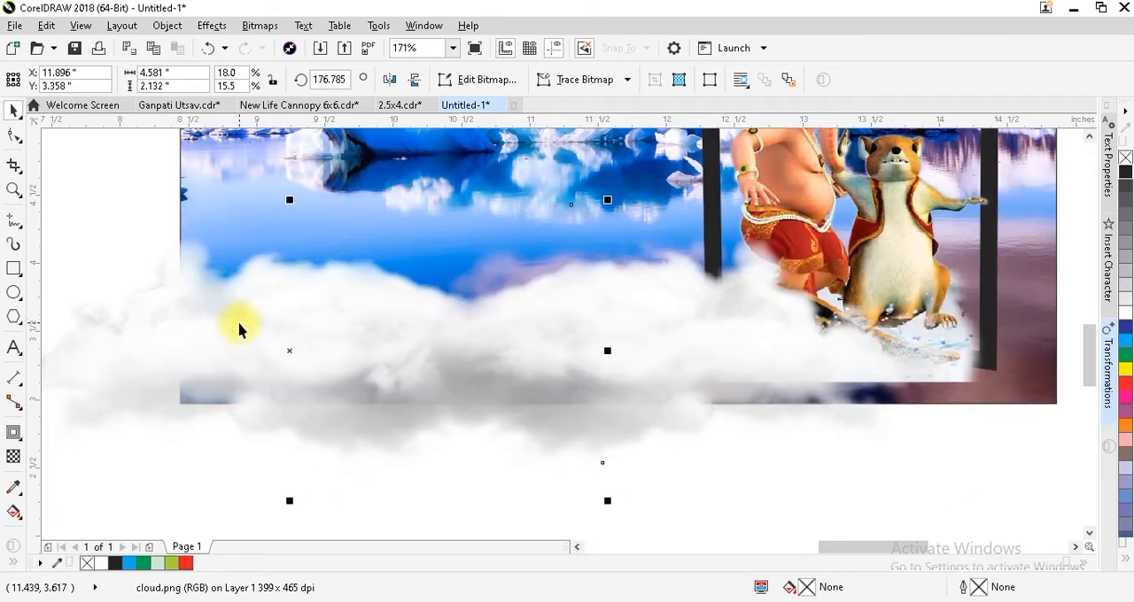
key(shift+Page_Up)
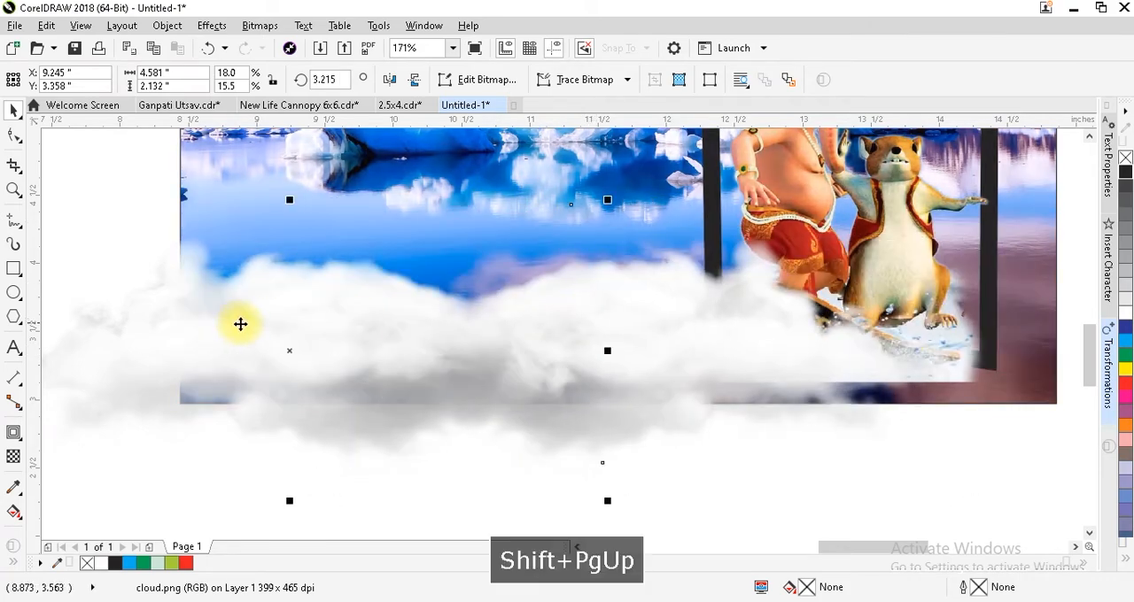
click(698, 375)
drag(714, 367, 884, 387)
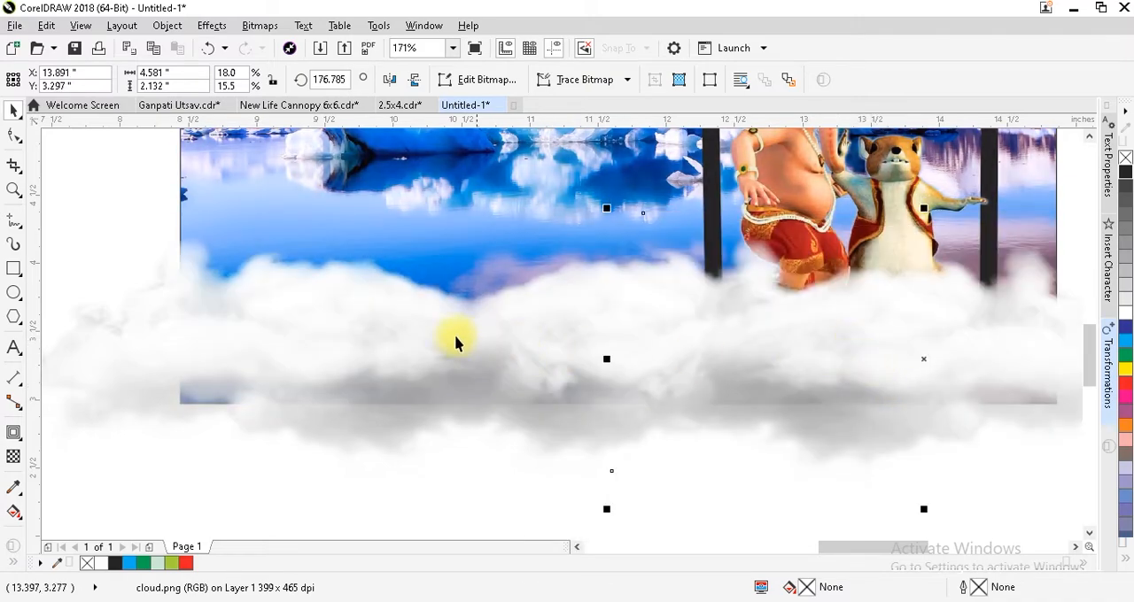
Place a copy of the left cloud in the middle, order it behind the other clouds and nudge it up.
drag(384, 334, 605, 321)
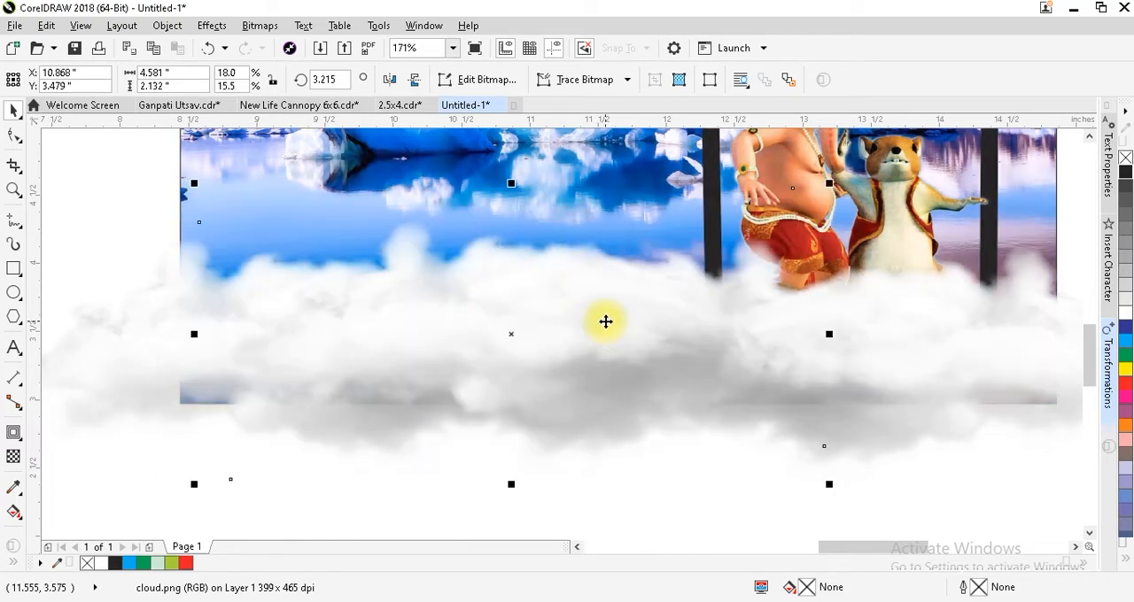
key(shift+Page_Down)
key(ctrl+Page_Up)
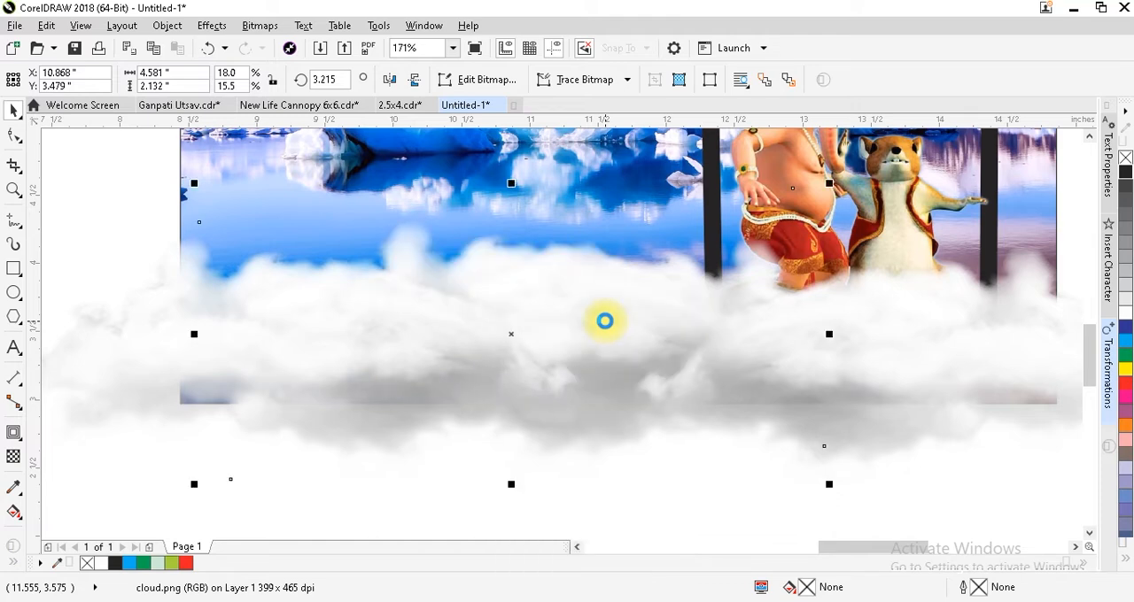
key(ctrl+Page_Down)
key(Up)
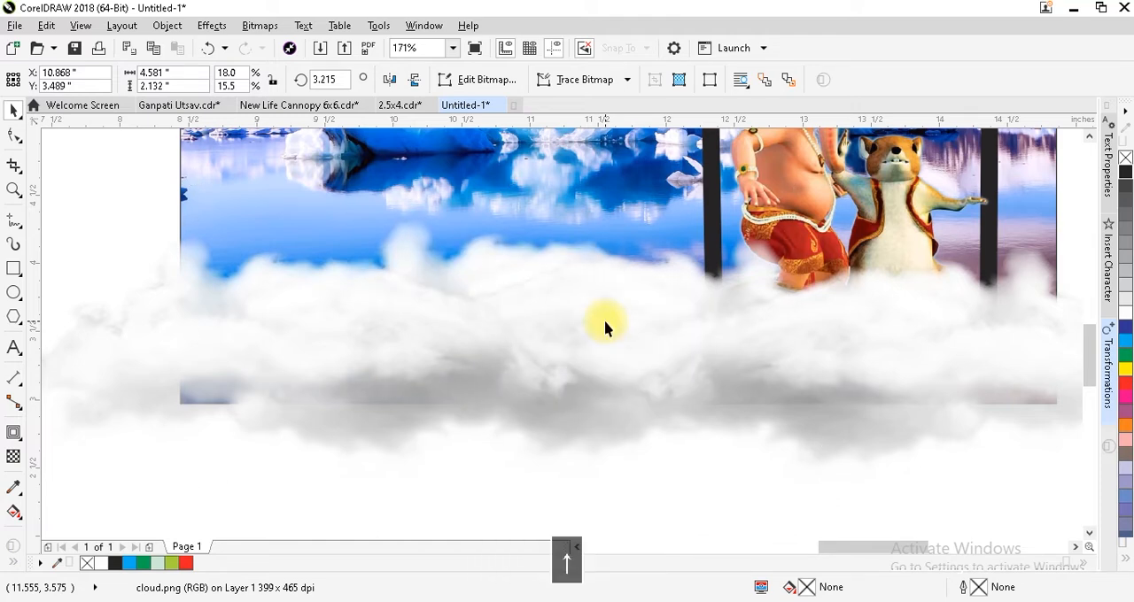
Stretch and scale the leftmost cloud to about 4.7 by 2.4 inches to cover the banner's lower-left corner.
key(F3)
key(F2)
drag(533, 213, 1030, 413)
click(293, 326)
key(F3)
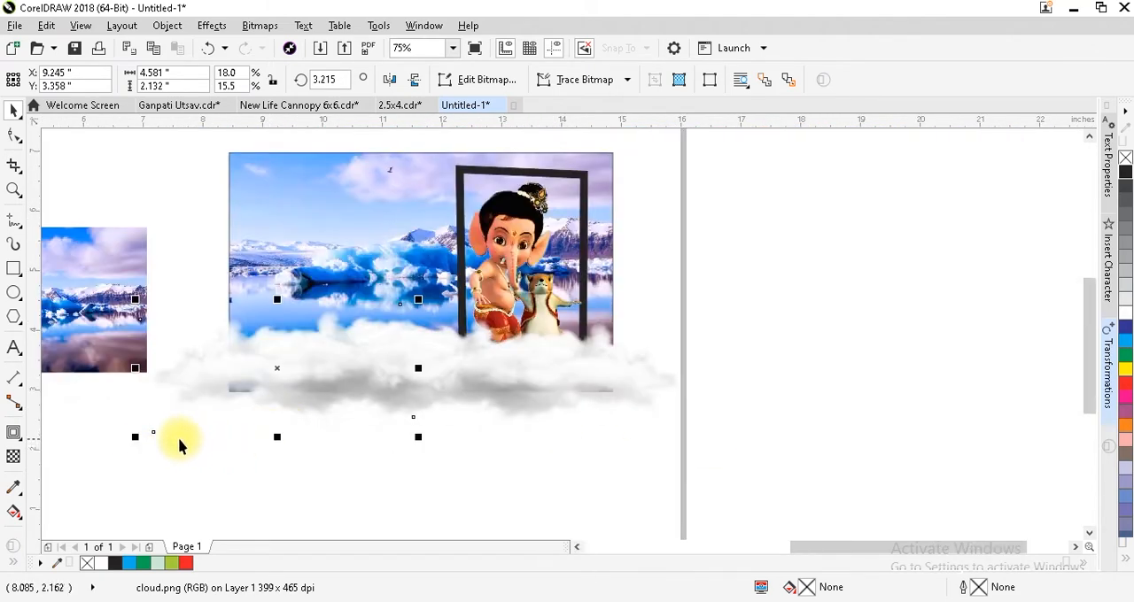
drag(276, 445, 276, 450)
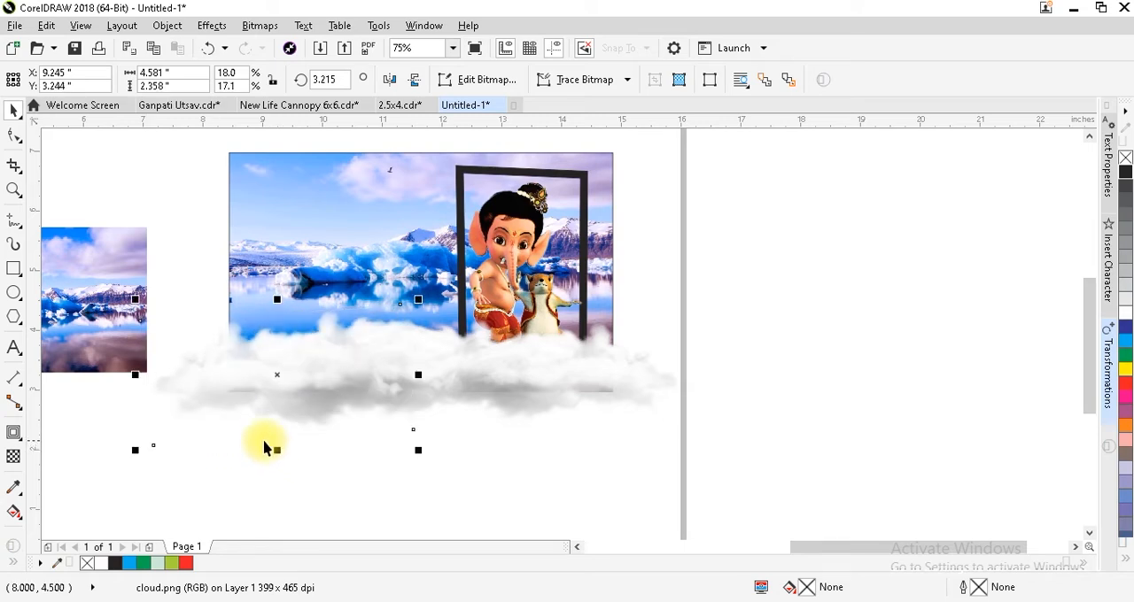
mouse_move(132, 455)
mouse_down()
mouse_move(119, 463)
mouse_move(130, 452)
mouse_up()
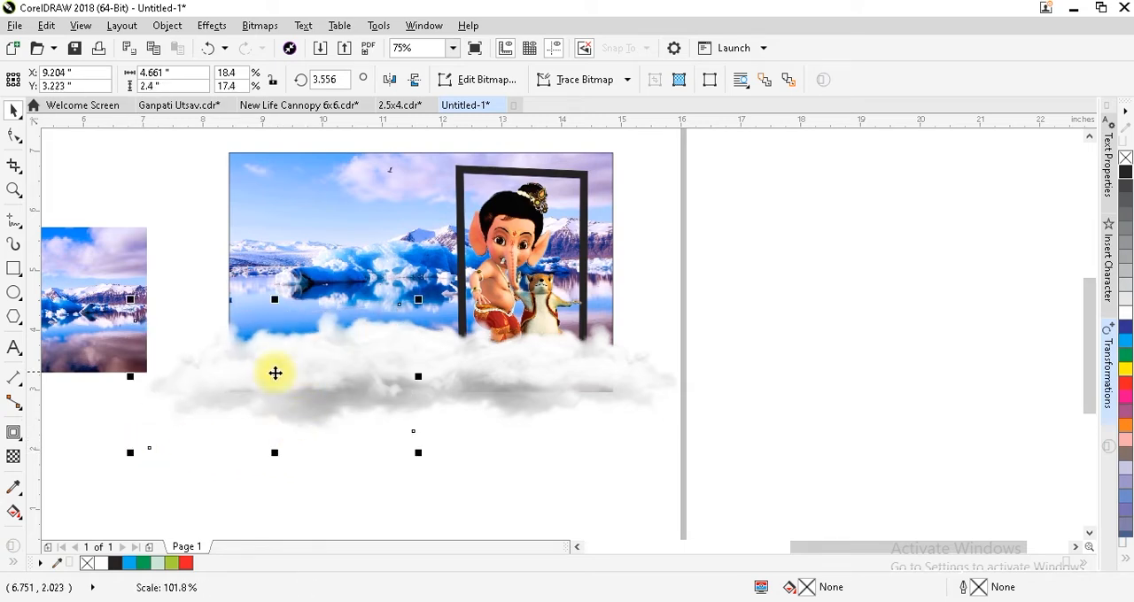
Select all four clouds and scale them together to about 9.6 by 2.8 inches.
drag(748, 287, 50, 492)
drag(468, 286, 469, 282)
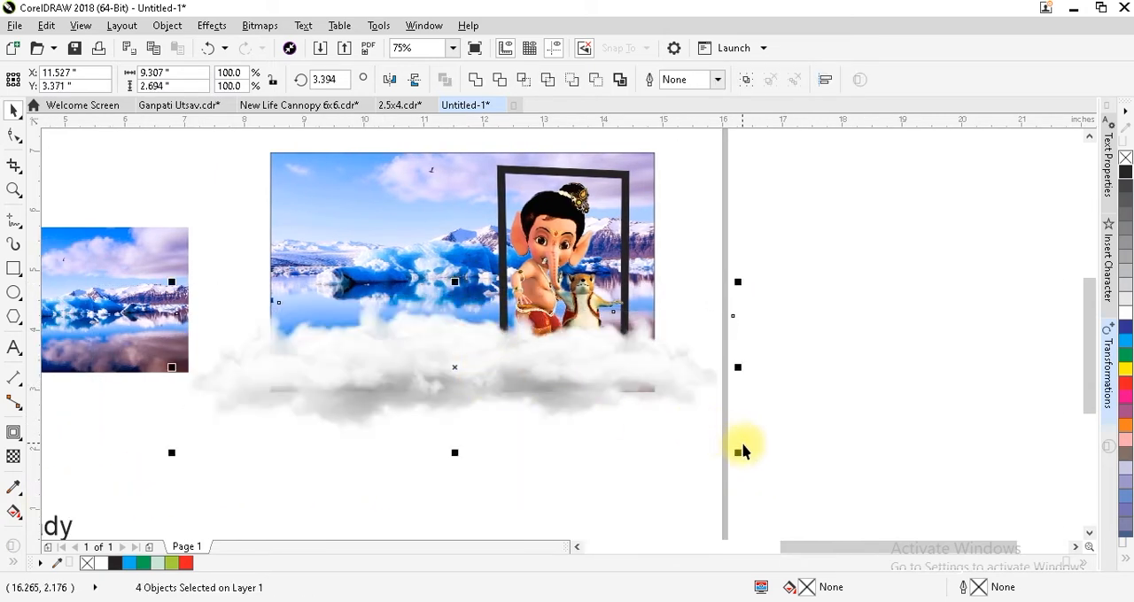
drag(740, 453, 754, 458)
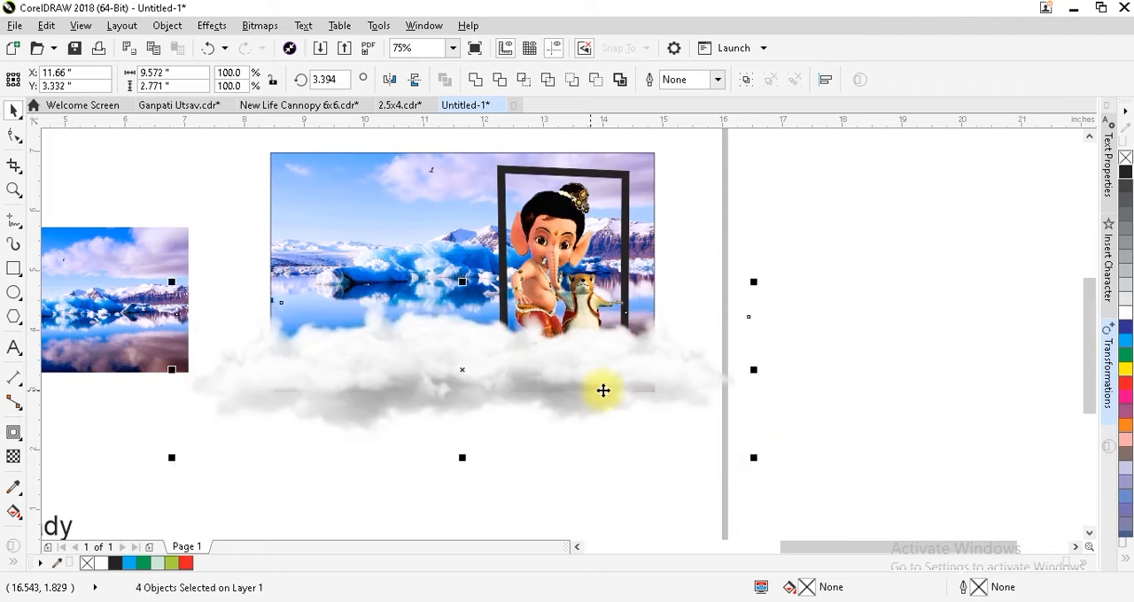
Bring the four clouds to the front and enlarge the right cloud to about 5.0 by 2.5 inches.
key(shift+Page_Up)
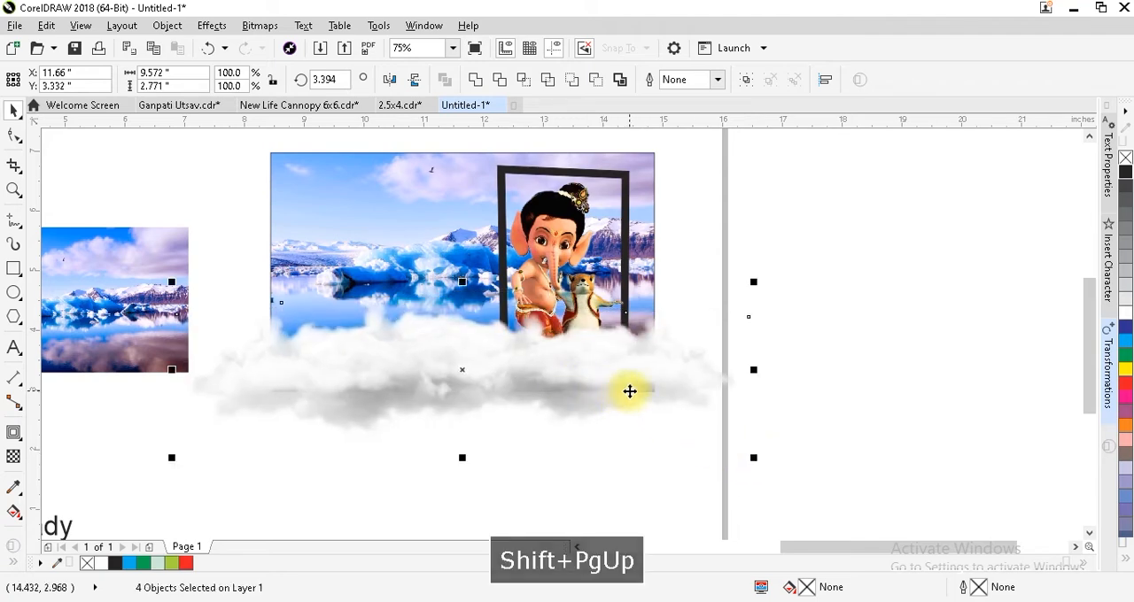
click(641, 443)
click(704, 391)
click(564, 378)
click(649, 450)
drag(752, 444, 777, 452)
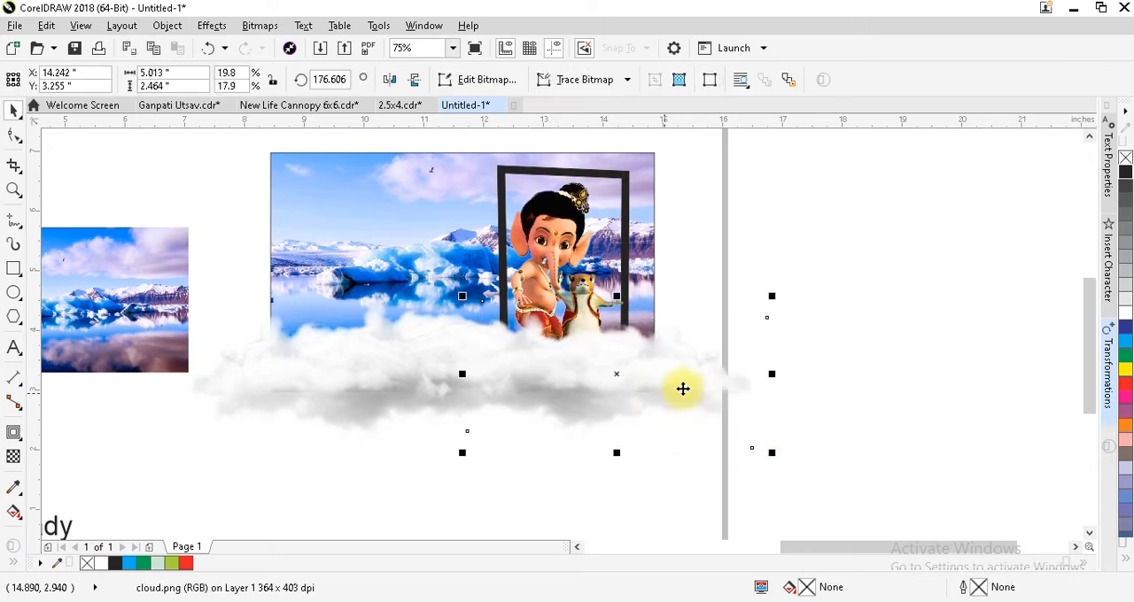
drag(816, 275, 613, 385)
drag(189, 470, 189, 470)
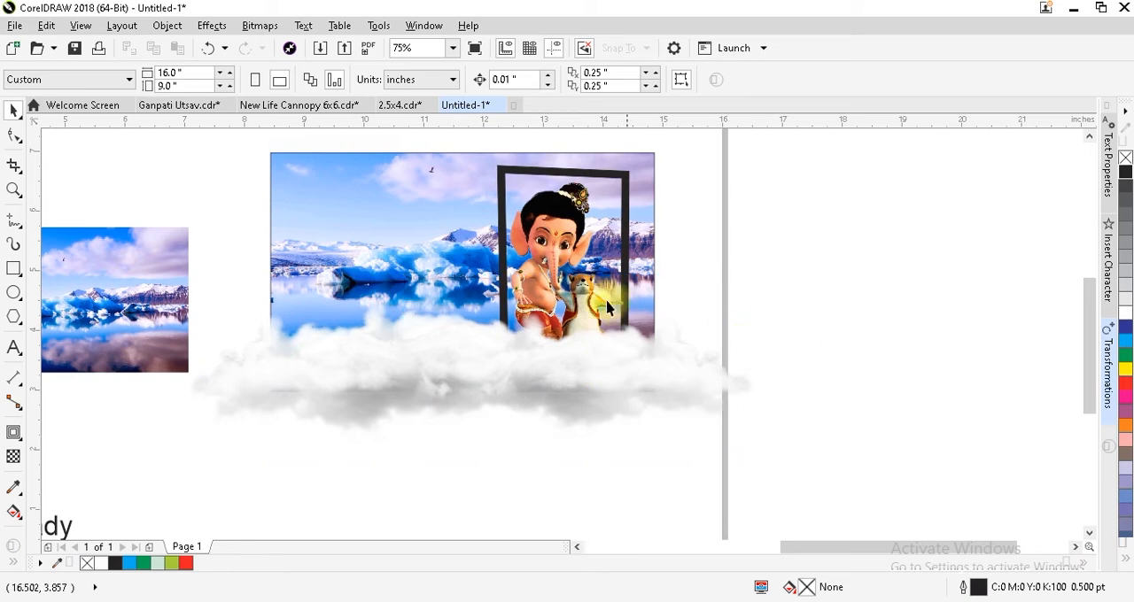
Bring the Ganesh image in front of the clouds.
click(570, 264)
key(shift+Page_Up)
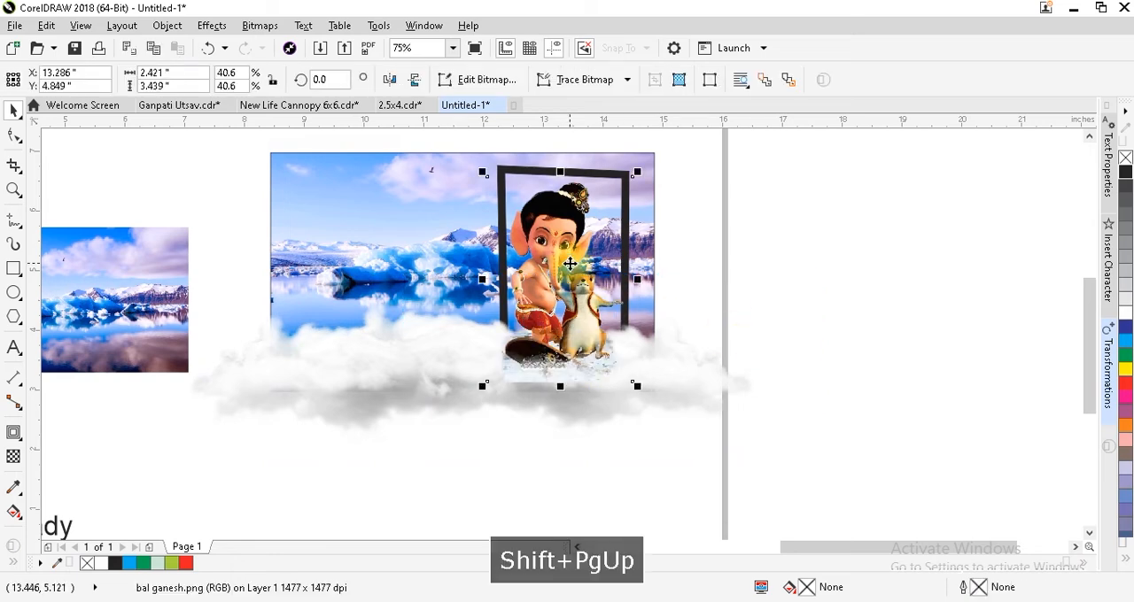
key(F2)
drag(836, 293, 380, 463)
Place a copy of the left cloud over the base of the Ganesh image and bring it to the front.
click(86, 328)
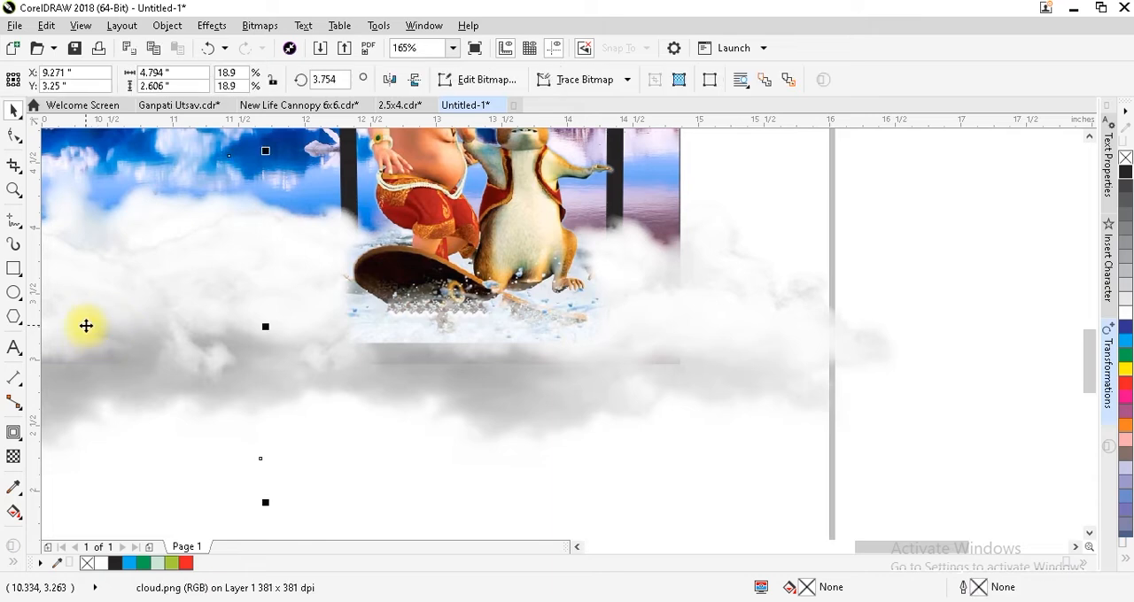
key(F3)
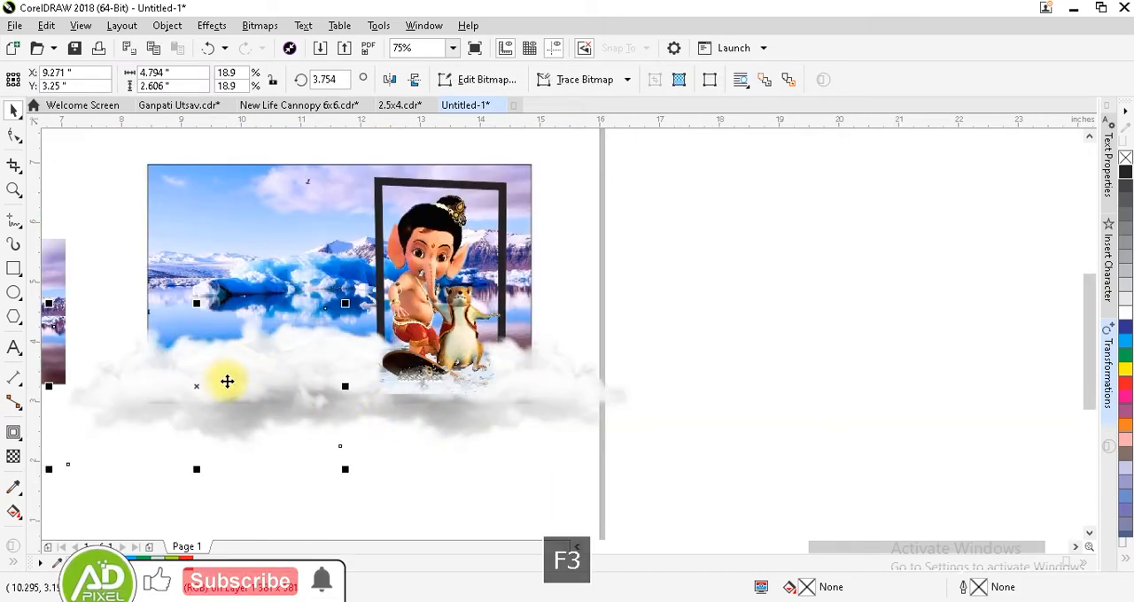
key(ctrl+d)
drag(210, 367, 447, 385)
key(F2)
drag(292, 281, 700, 456)
key(shift+Page_Up)
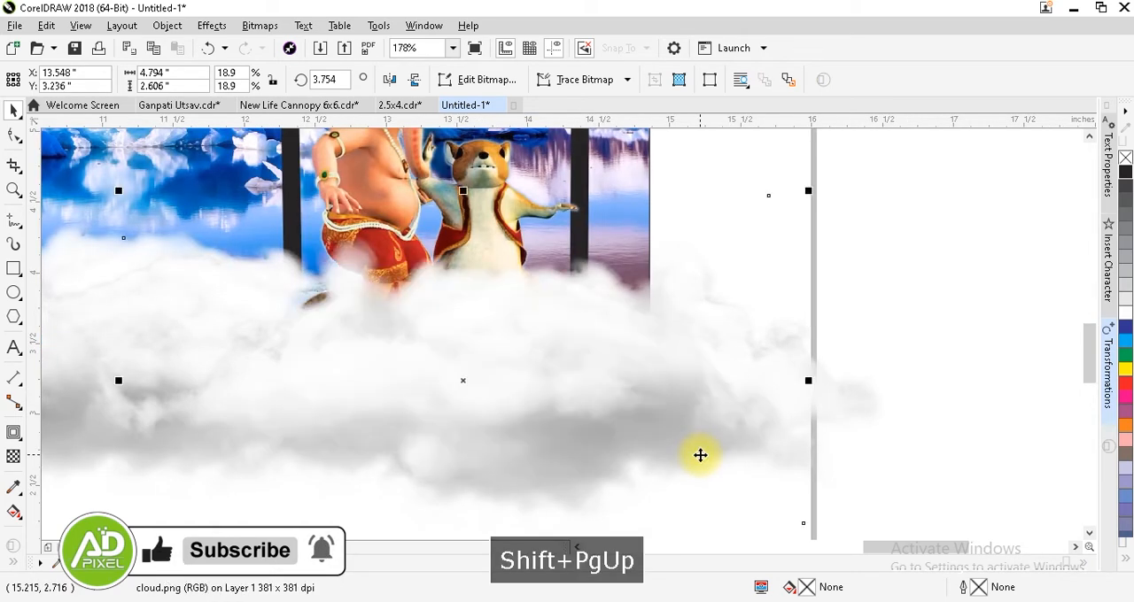
Scale the copied cloud to about 3.1 by 1.5 inches at Ganesh's feet and mirror it horizontally.
drag(810, 195, 738, 279)
drag(496, 372, 472, 372)
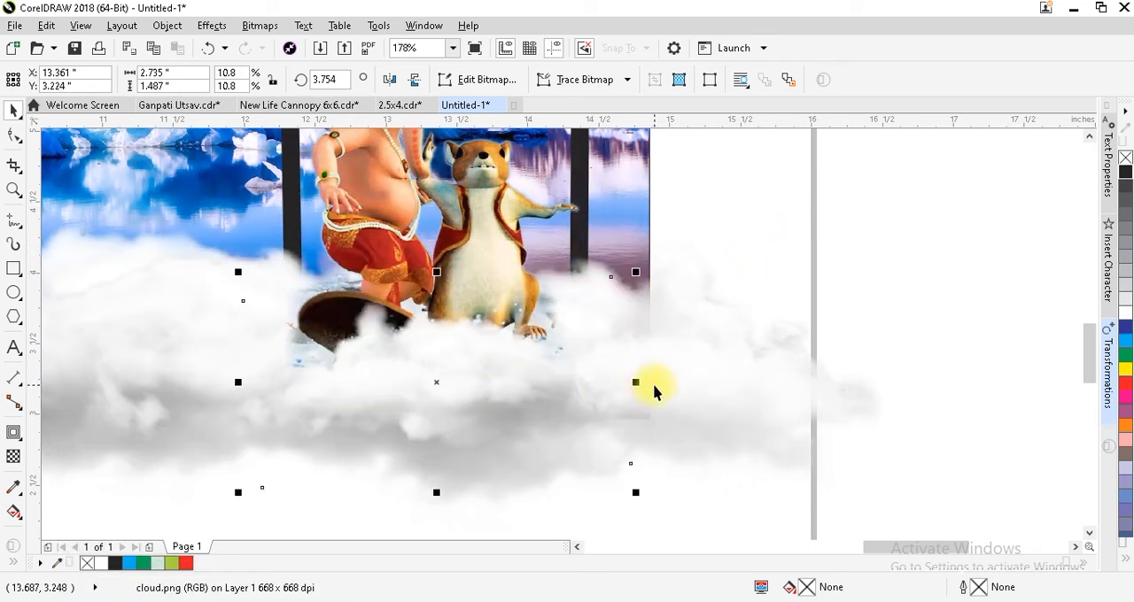
drag(636, 382, 663, 379)
click(391, 79)
drag(426, 358, 458, 354)
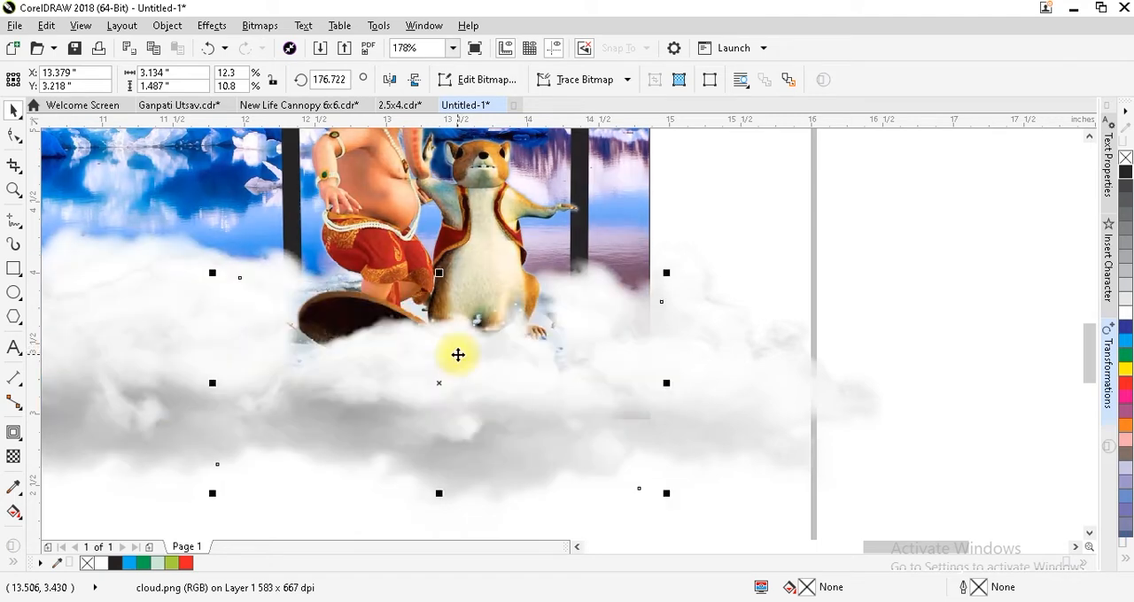
Mirror the small cloud at Ganesh's feet vertically and stretch it wider toward the banner's right edge.
click(412, 82)
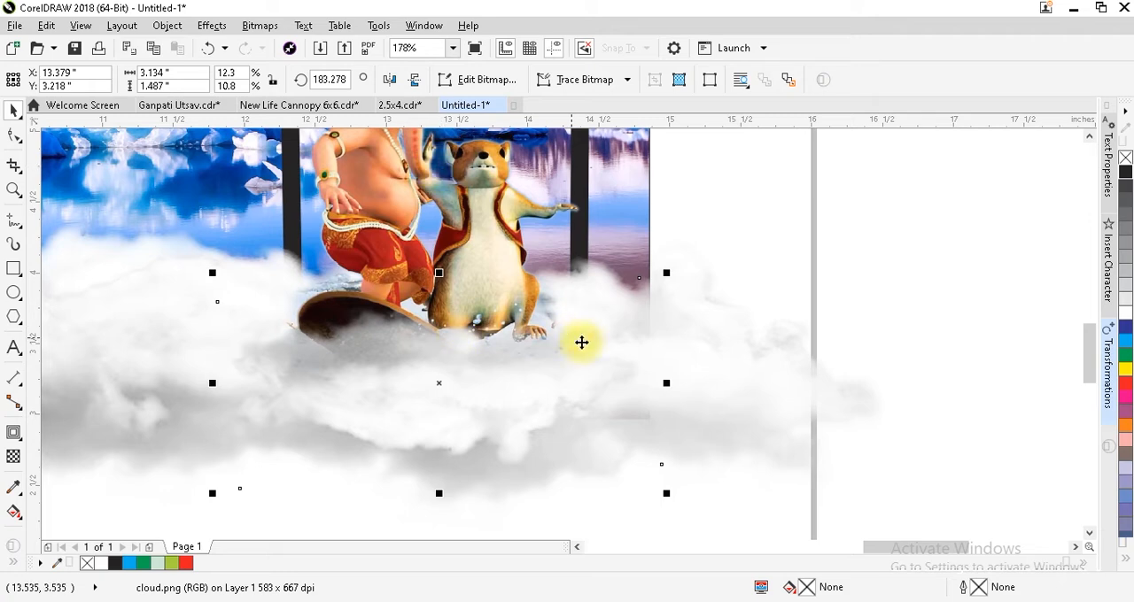
drag(666, 383, 766, 388)
click(791, 210)
key(F3)
key(F4)
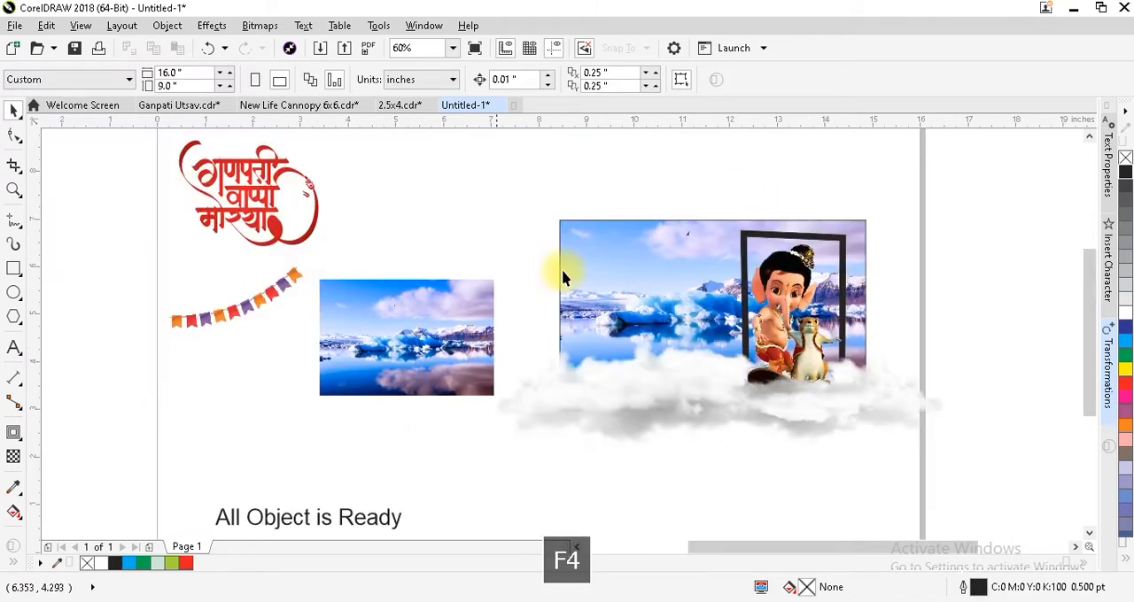
Open the background's PowerClip contents and cover the landscape with a rectangle about 8.2 by 4.5 inches filled with Chartreuse.
scroll(1003, 379, up, 2)
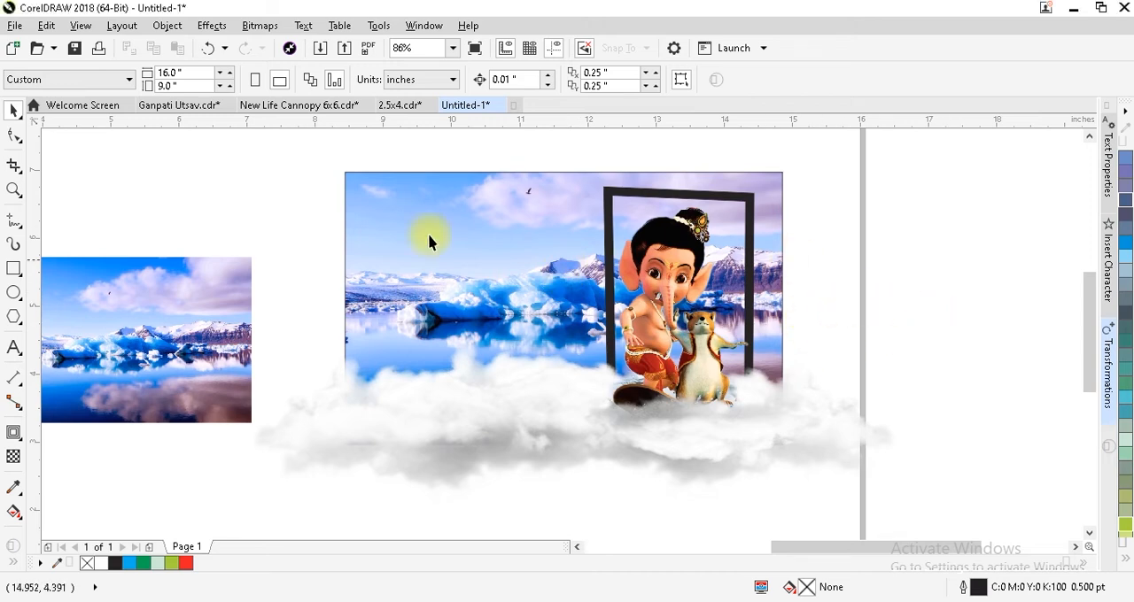
click(400, 210)
right_click(401, 205)
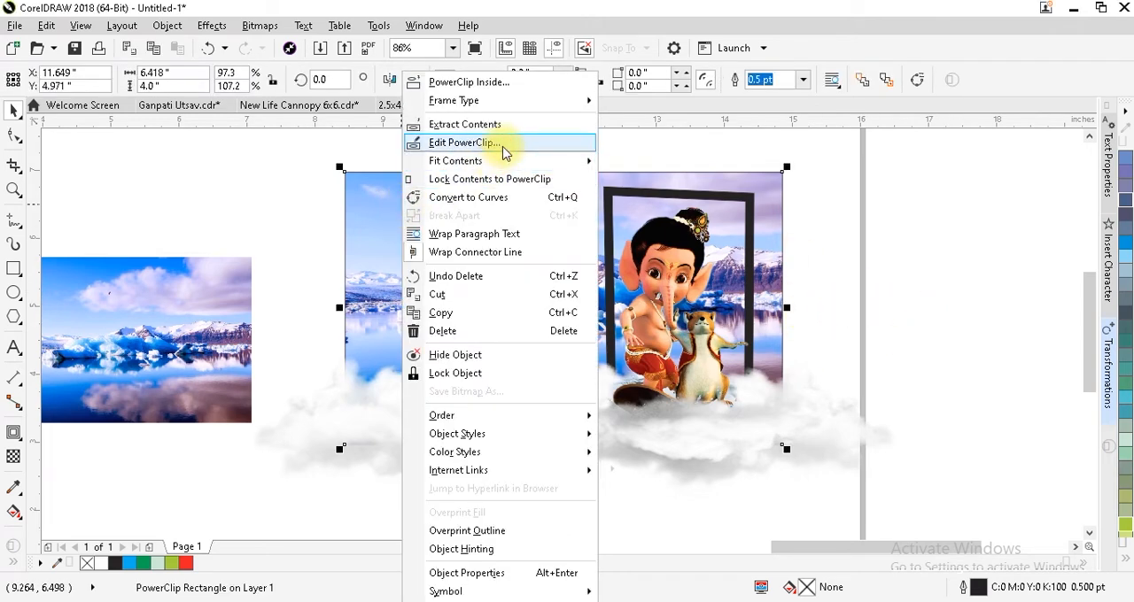
click(434, 141)
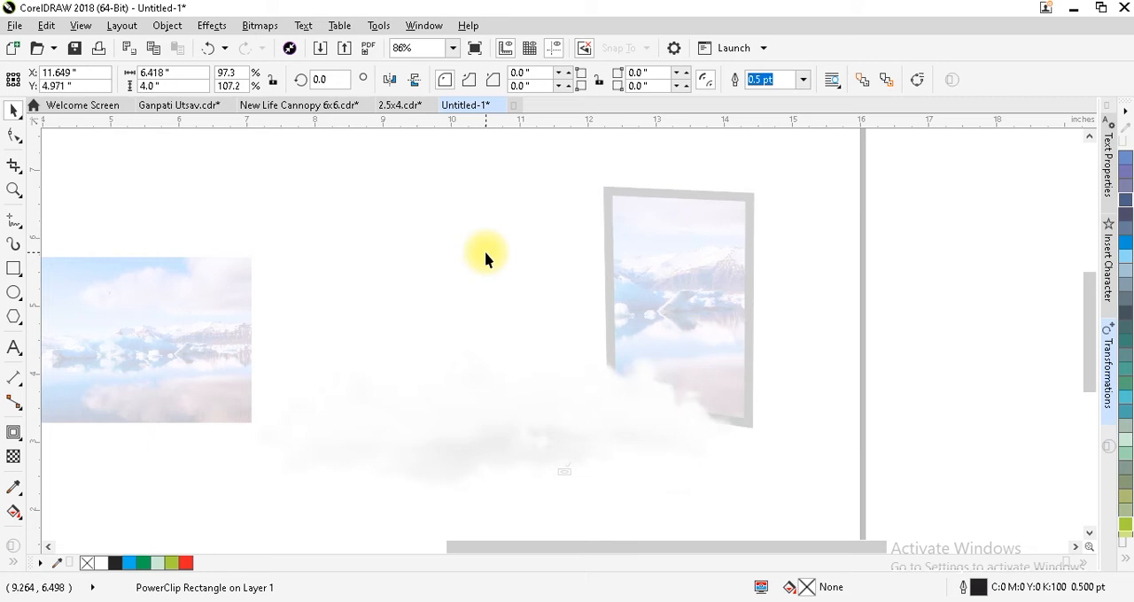
click(15, 270)
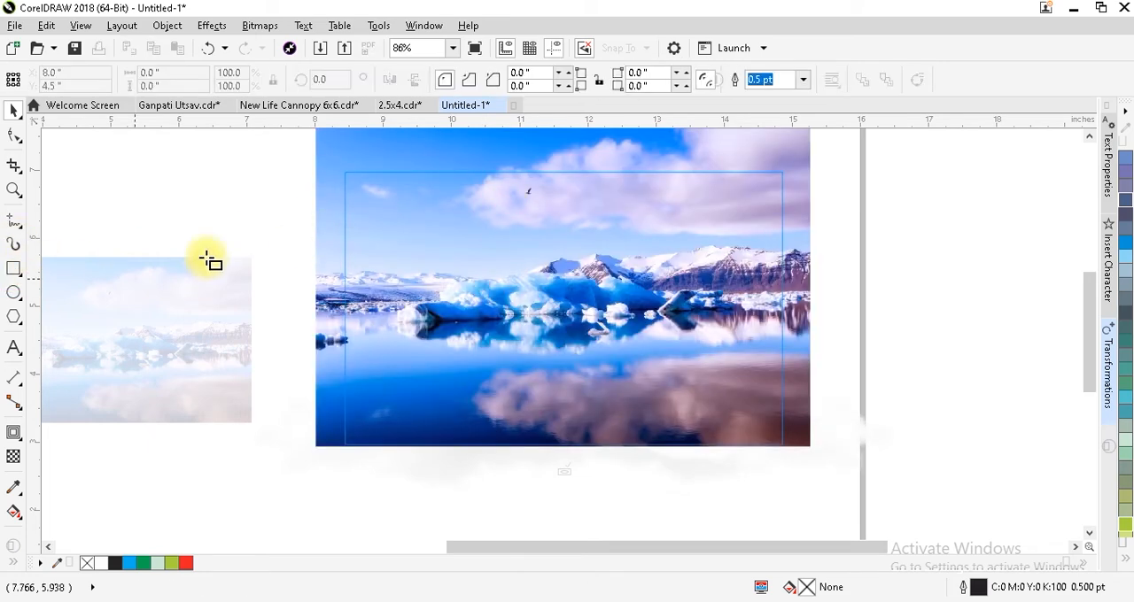
drag(279, 151, 842, 463)
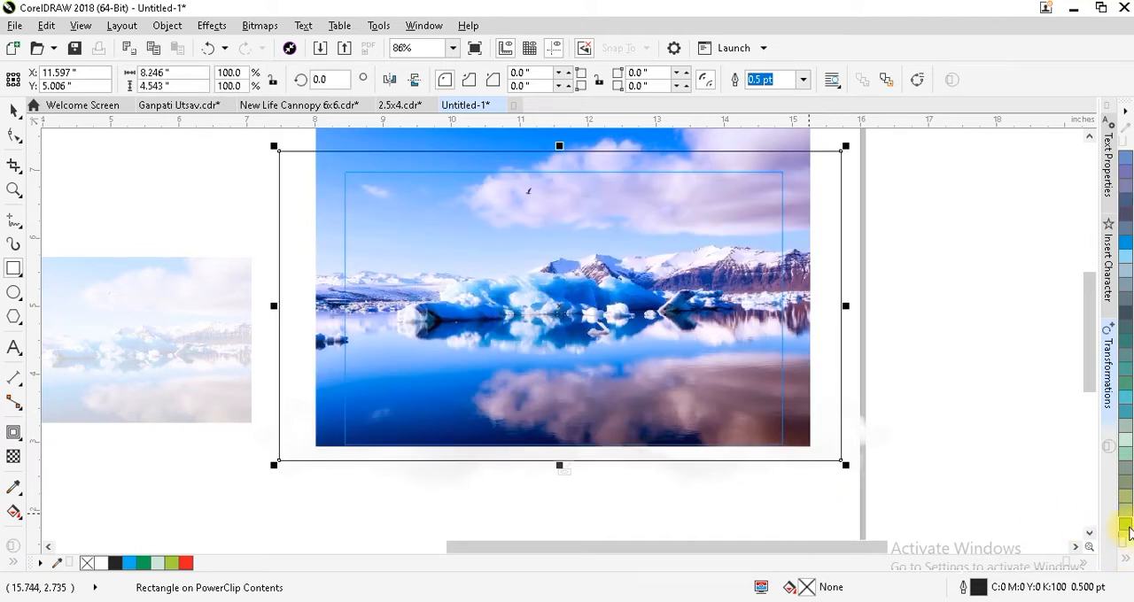
drag(1125, 528, 772, 420)
drag(681, 417, 491, 346)
key(ctrl+space)
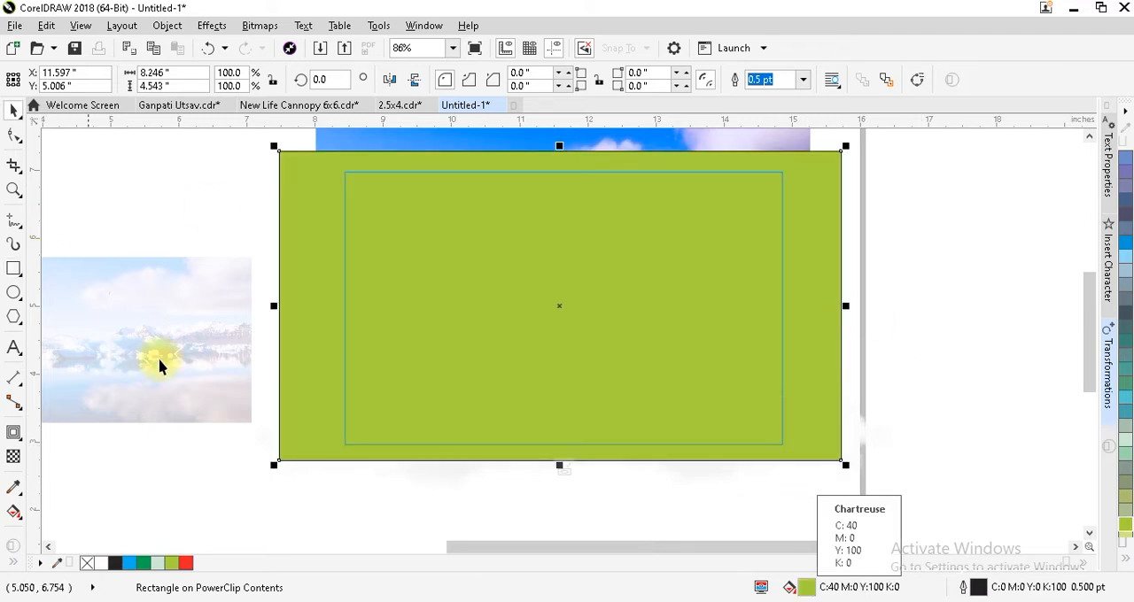
Give the green rectangle a vertical linear transparency, opaque at its base and fading out upward, and finish editing the PowerClip.
click(19, 456)
drag(533, 447, 533, 170)
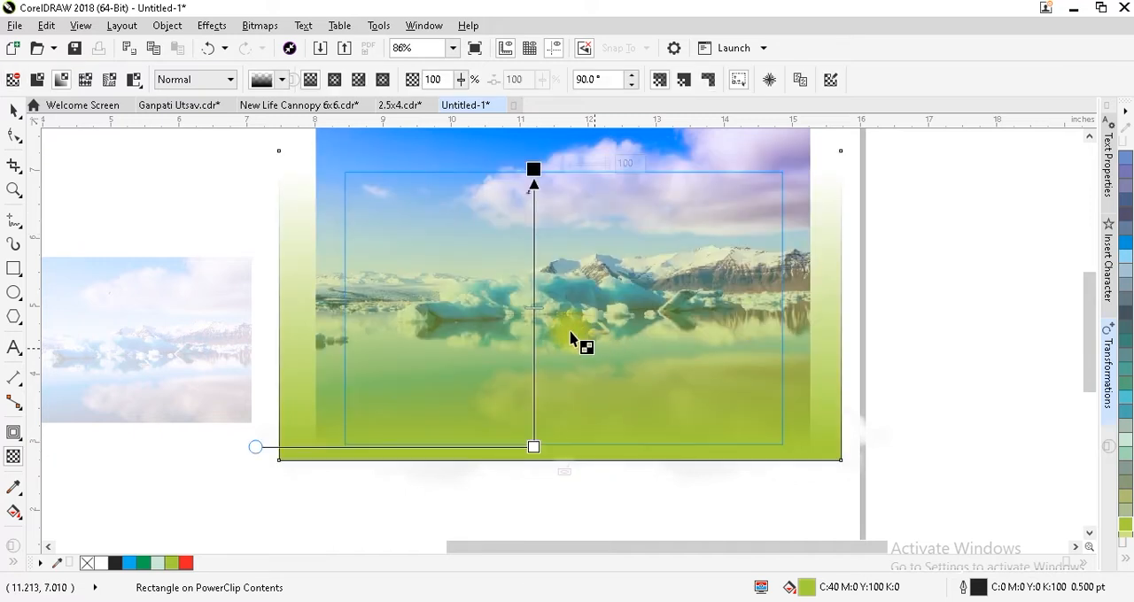
drag(535, 308, 534, 244)
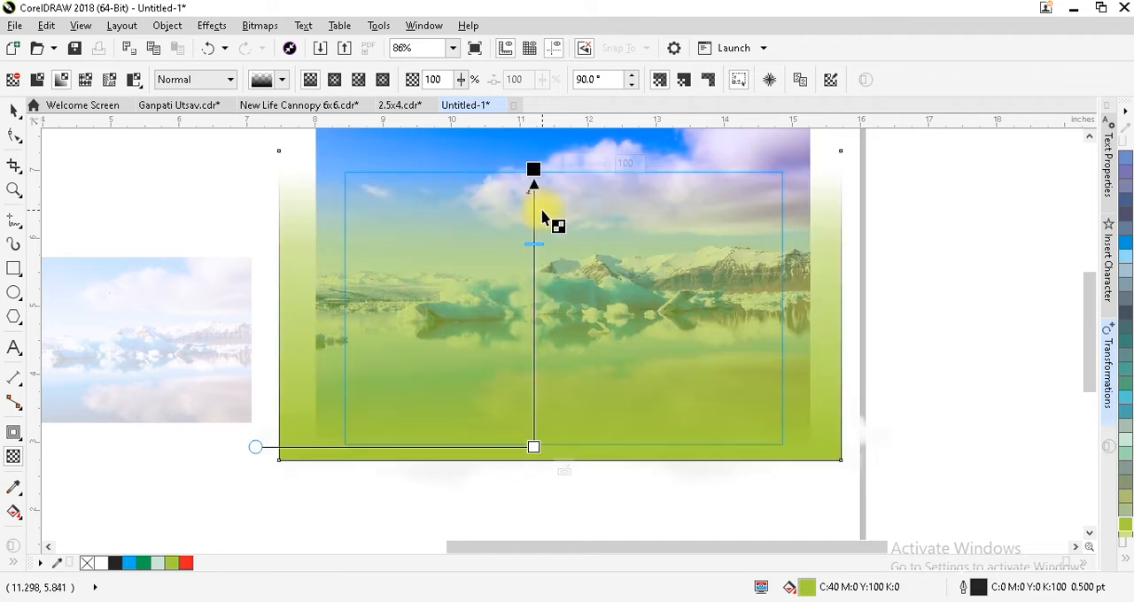
drag(534, 178, 531, 149)
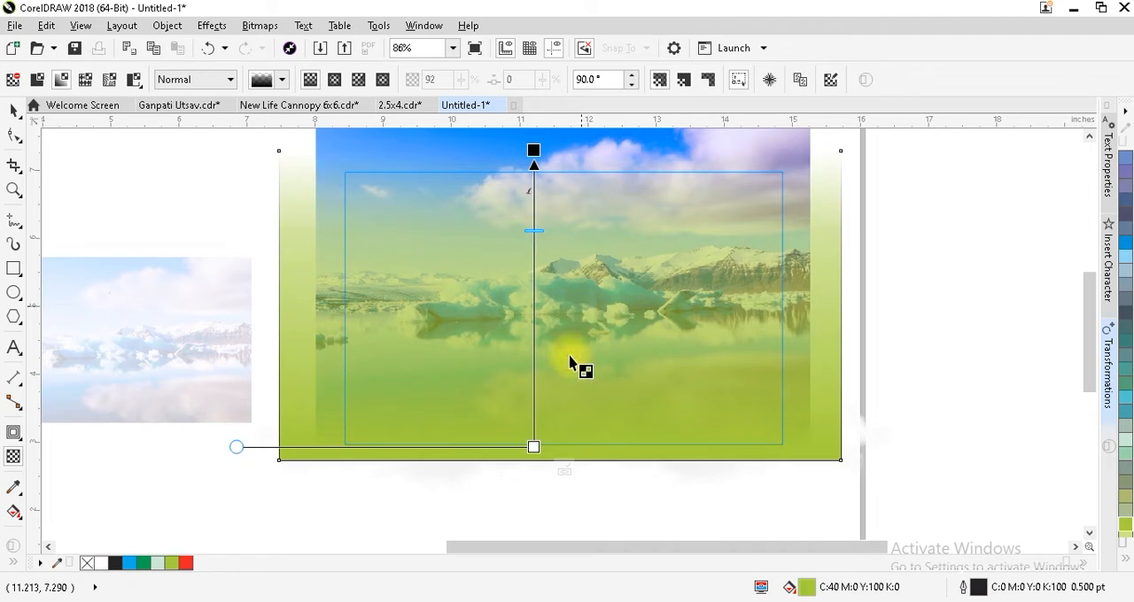
drag(534, 448, 533, 453)
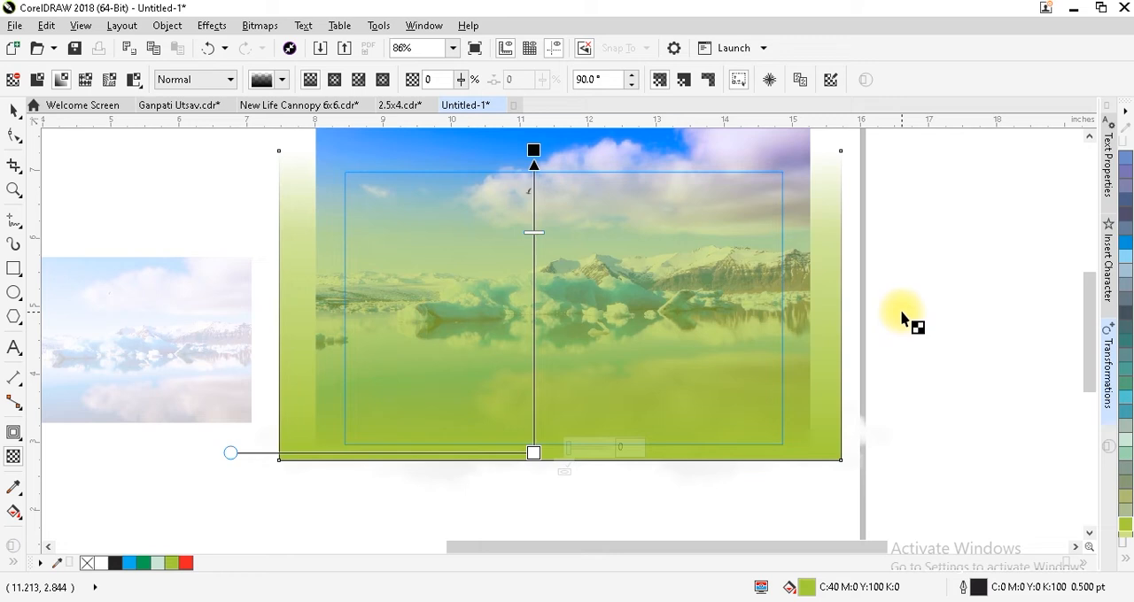
key(ctrl+space)
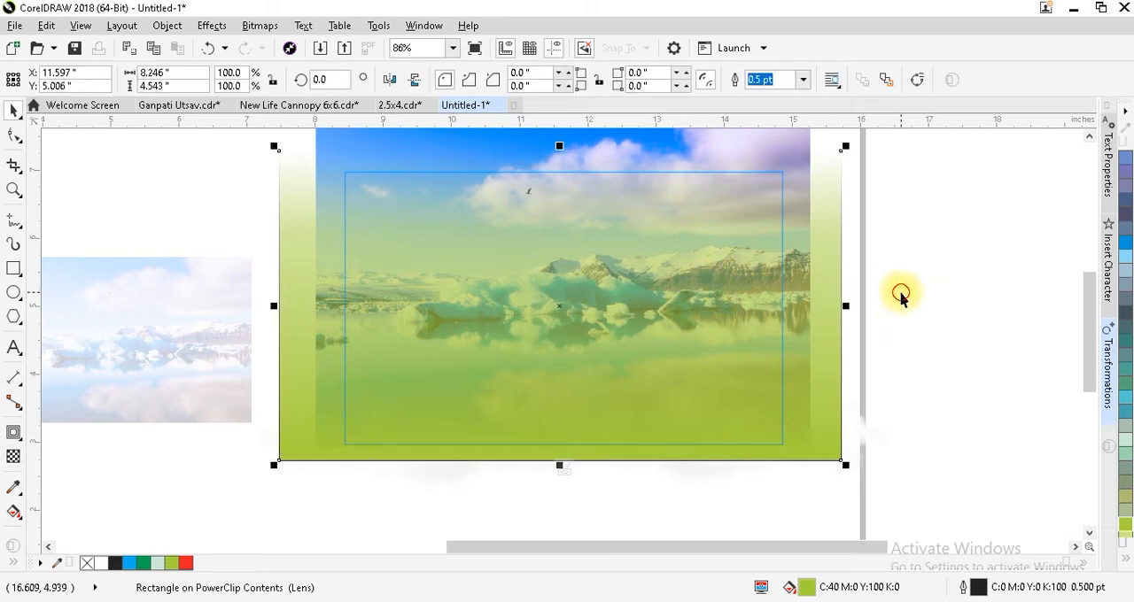
ctrl+click(910, 270)
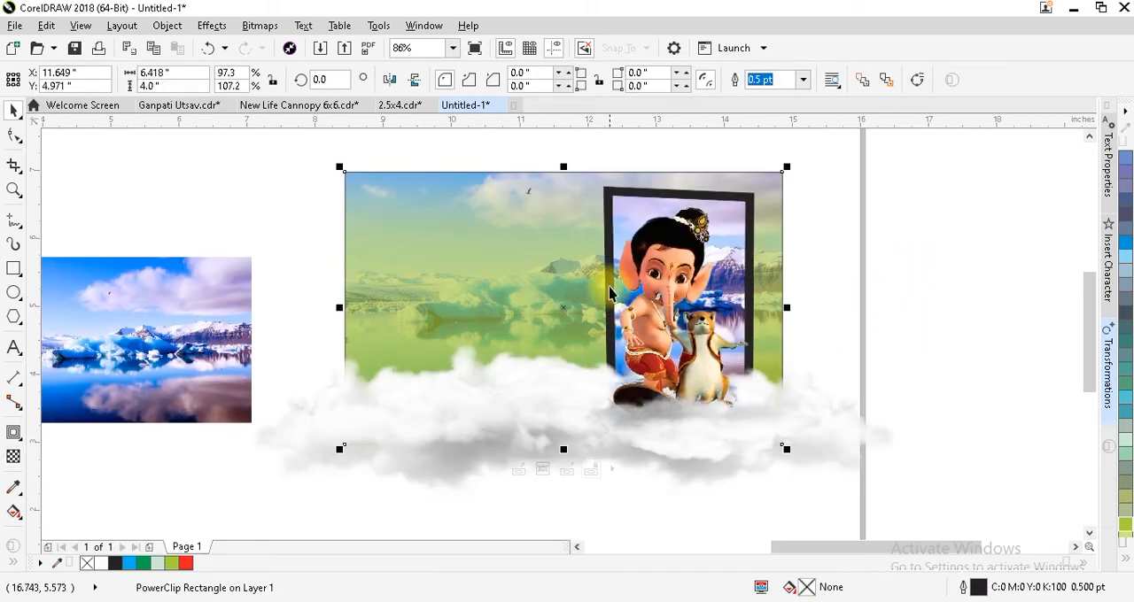
click(963, 494)
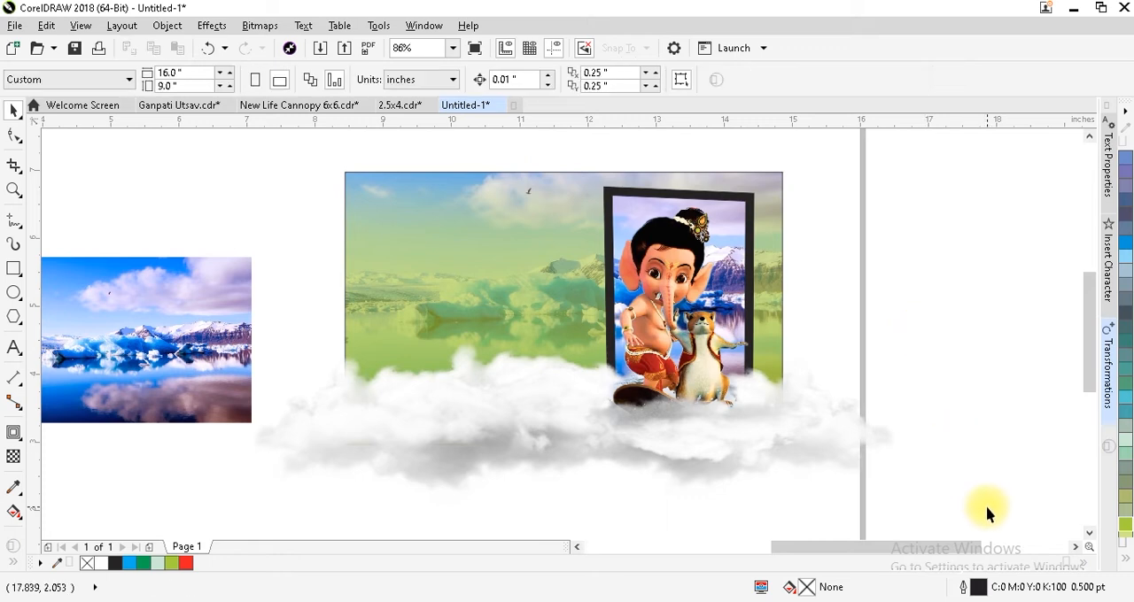
Place a copy of the left cloud over the frame's upper-left corner, about 2.3 by 1.2 inches, in front of everything.
drag(1016, 521, 246, 217)
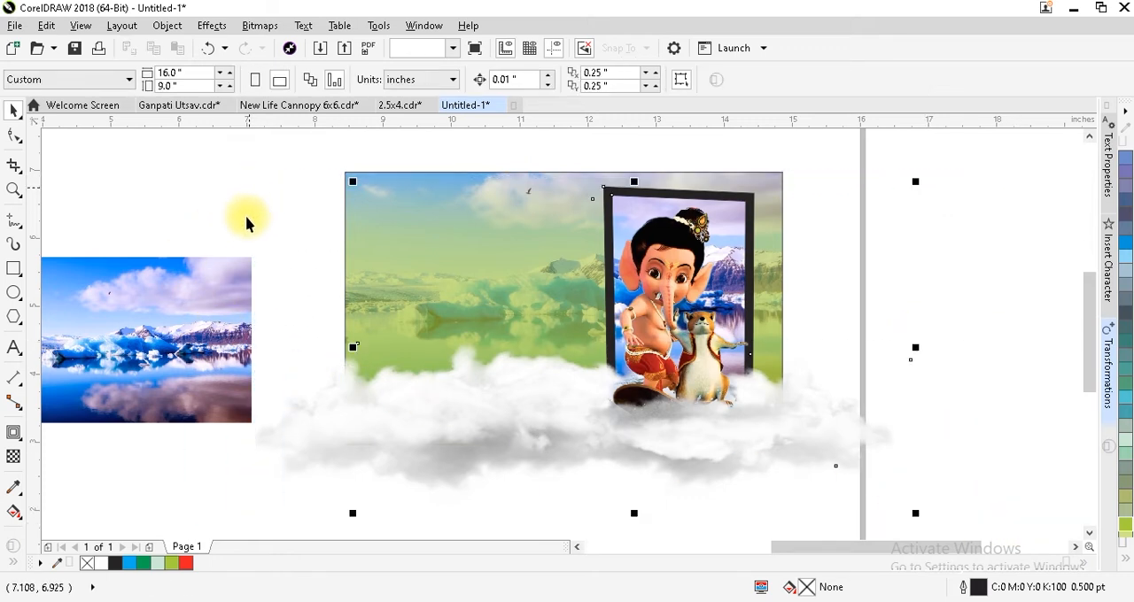
click(415, 462)
key(ctrl+d)
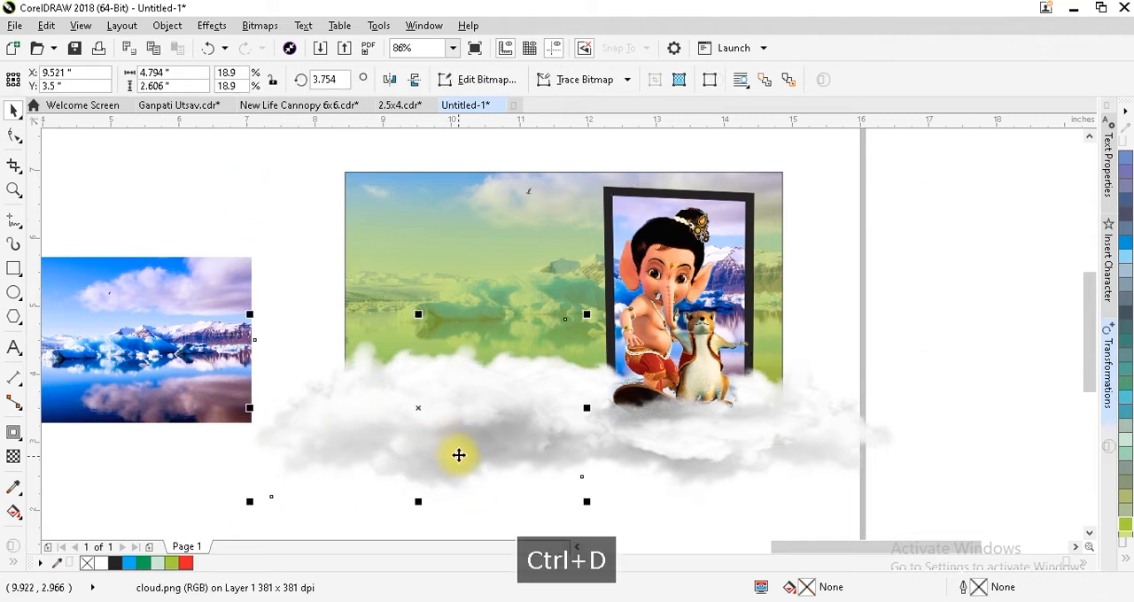
drag(451, 434, 615, 253)
drag(754, 324, 662, 326)
drag(573, 229, 599, 219)
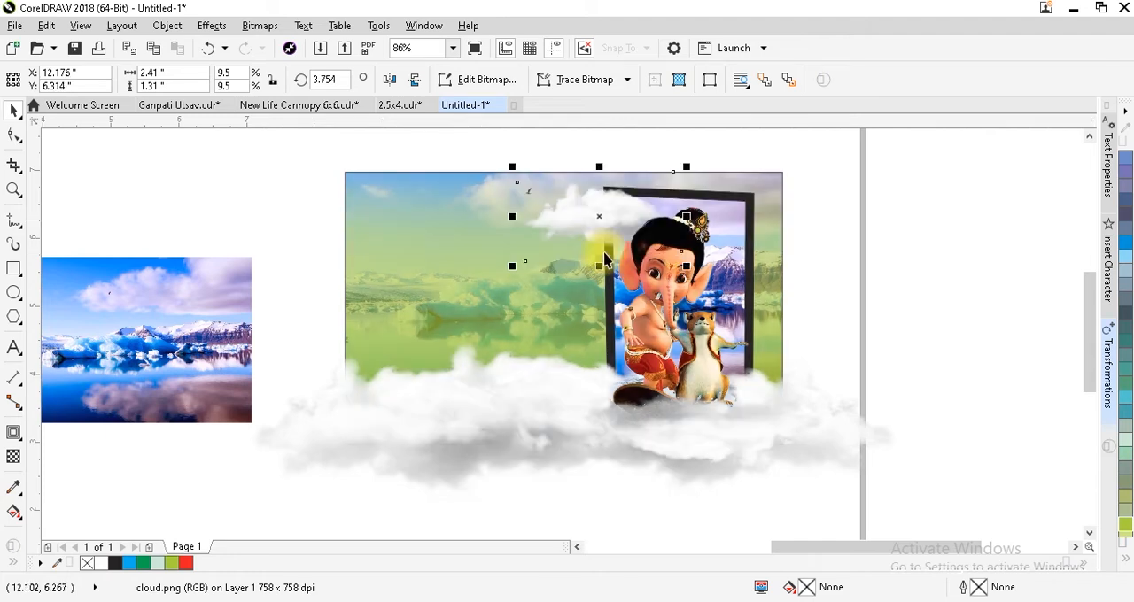
key(shift+Page_Up)
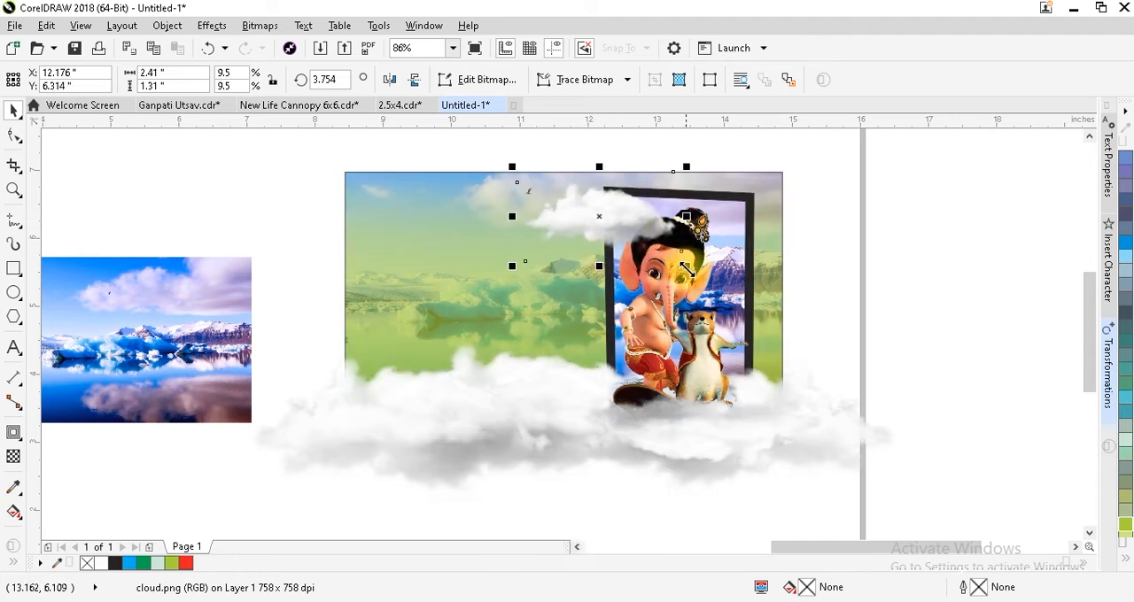
drag(687, 272, 676, 267)
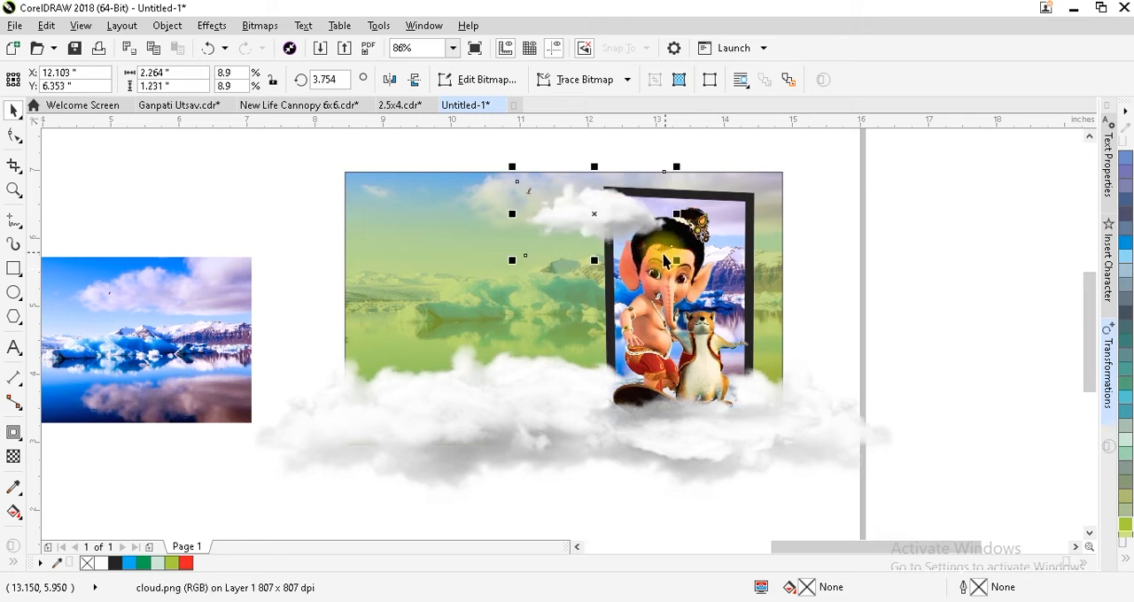
Copy the small upper cloud to the frame's upper-right corner and scale it to about 1.6 by 0.8 inches.
drag(605, 217, 783, 244)
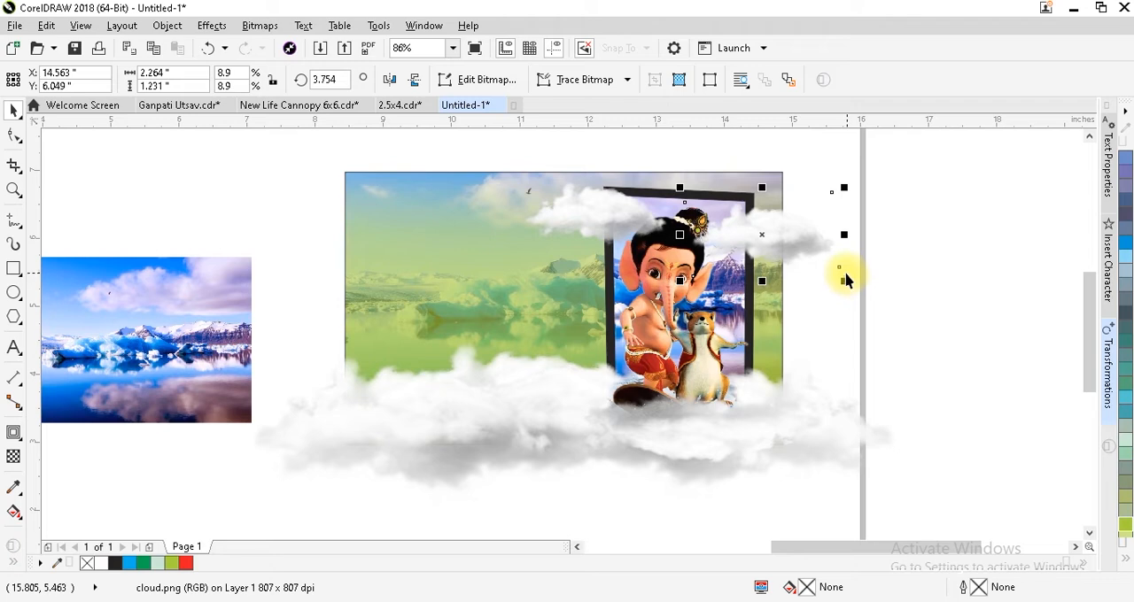
drag(846, 281, 770, 234)
drag(813, 265, 808, 263)
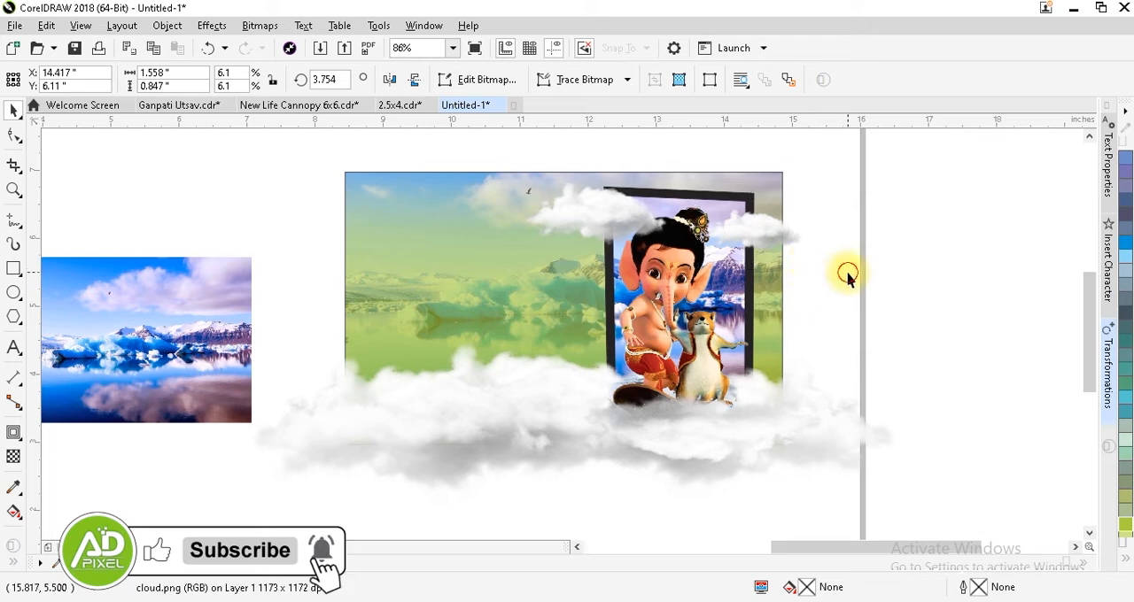
click(846, 276)
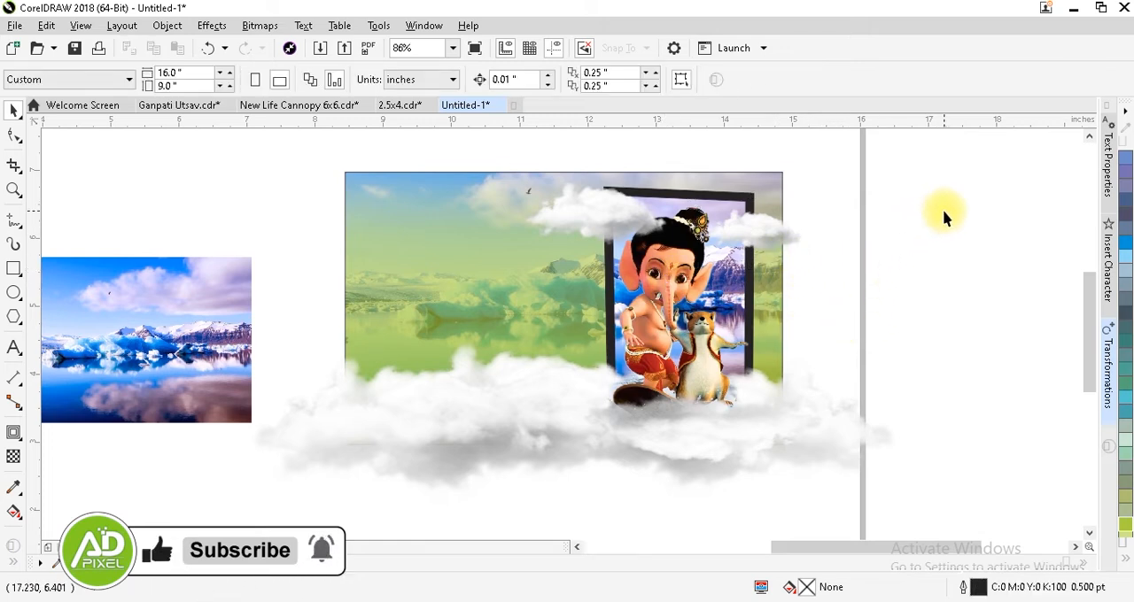
PowerClip the frame, Ganesh figure and all the clouds inside the green-tinted background rectangle.
drag(187, 141, 943, 475)
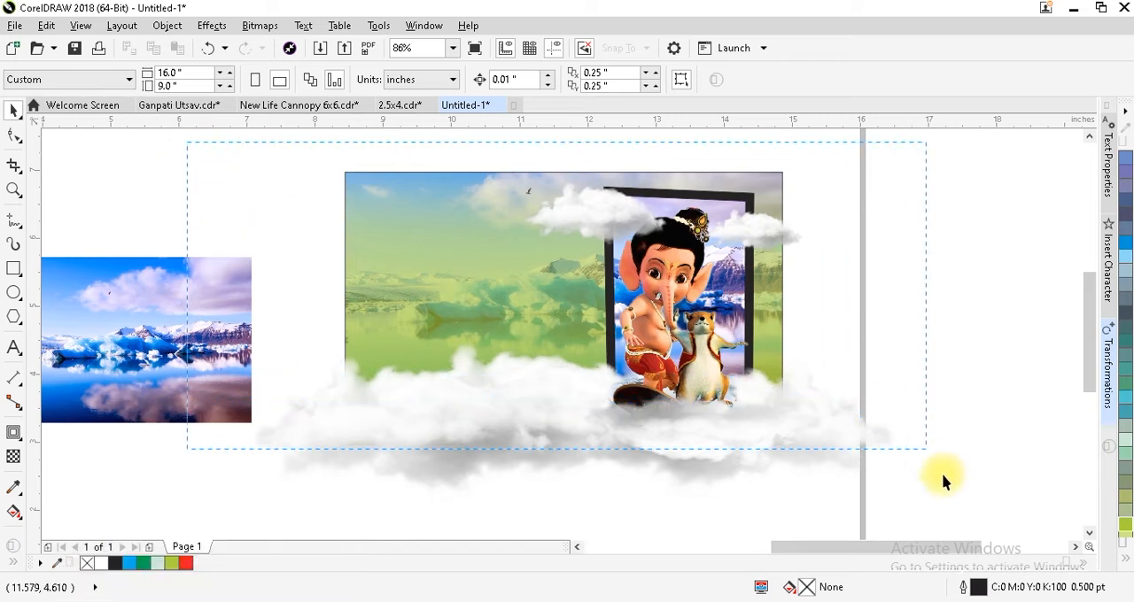
drag(999, 529, 999, 529)
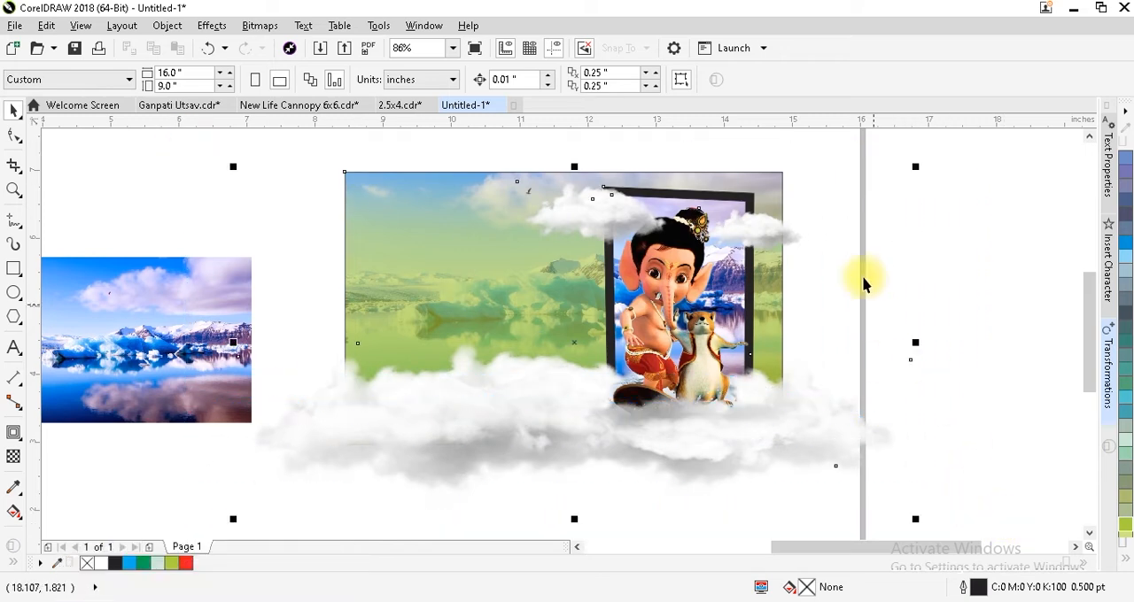
shift+click(377, 184)
right_click(620, 183)
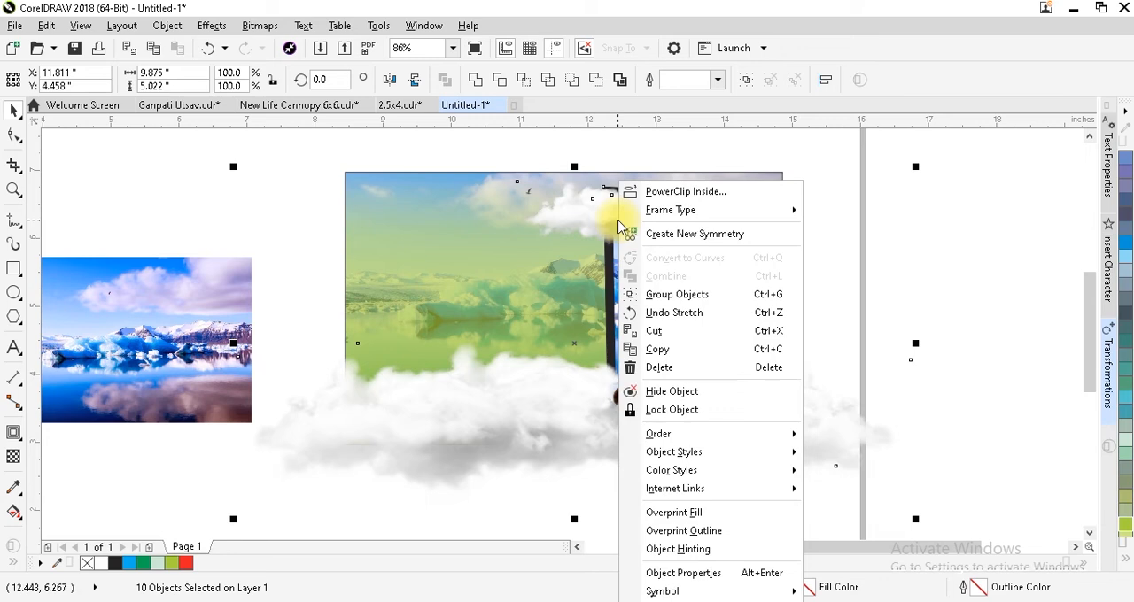
click(661, 193)
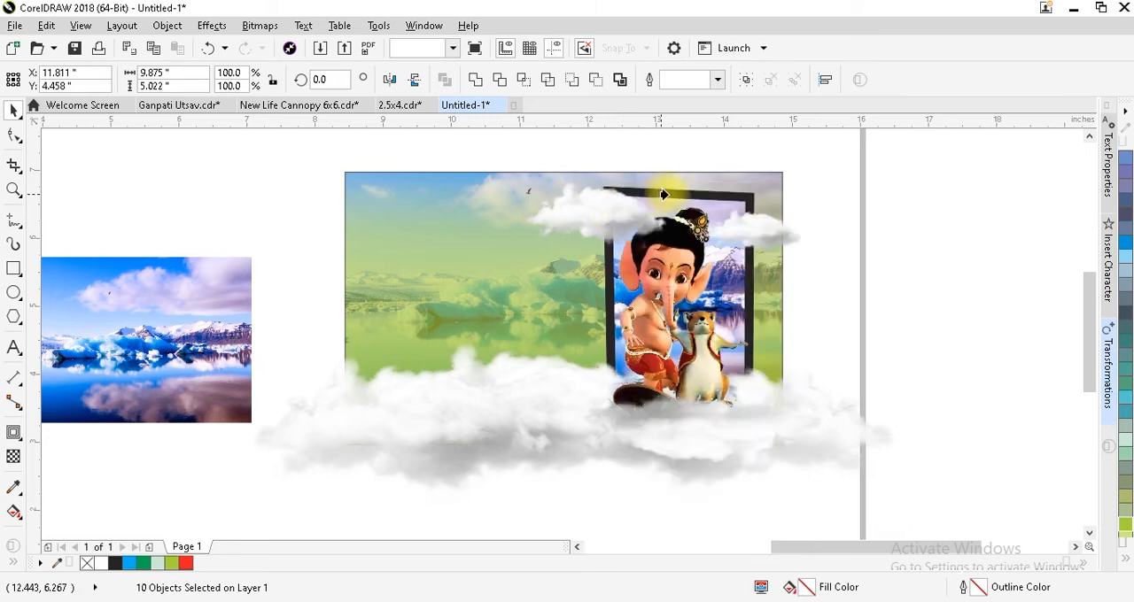
click(389, 175)
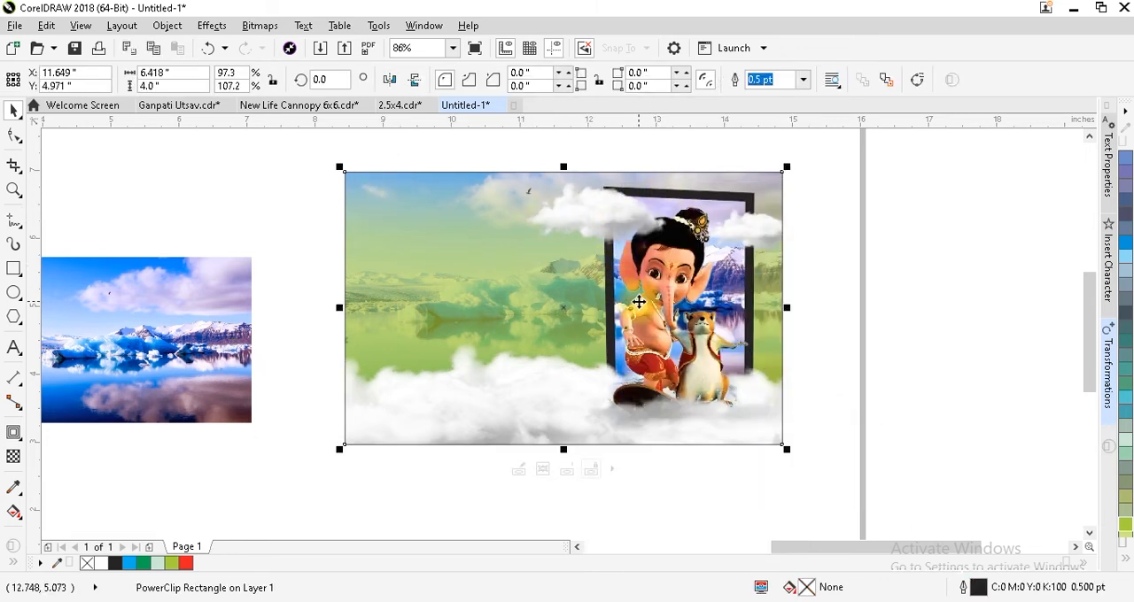
click(853, 275)
Delete the spare iceberg landscape image lying beside the banner.
key(F4)
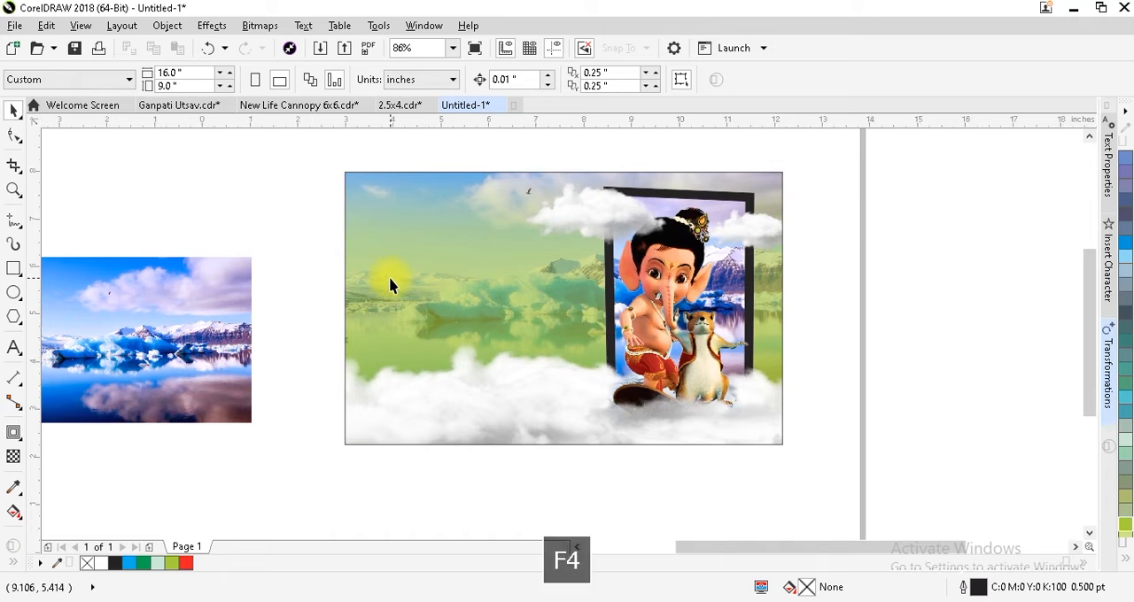
click(447, 292)
key(Delete)
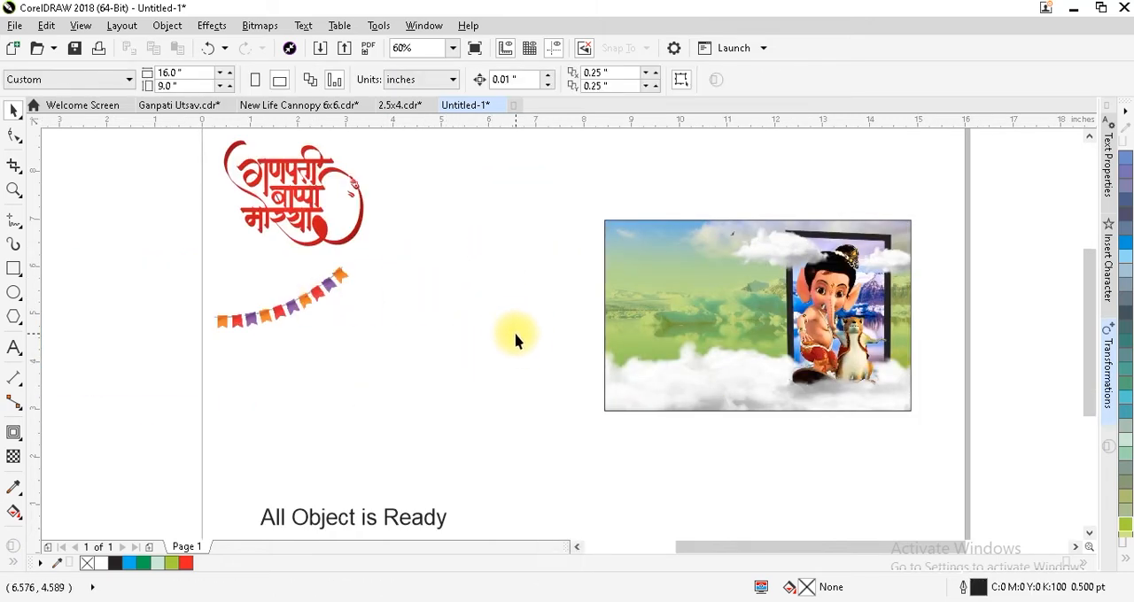
Move the flag bunting onto the banner's upper-left area and bring it in front of everything.
click(295, 315)
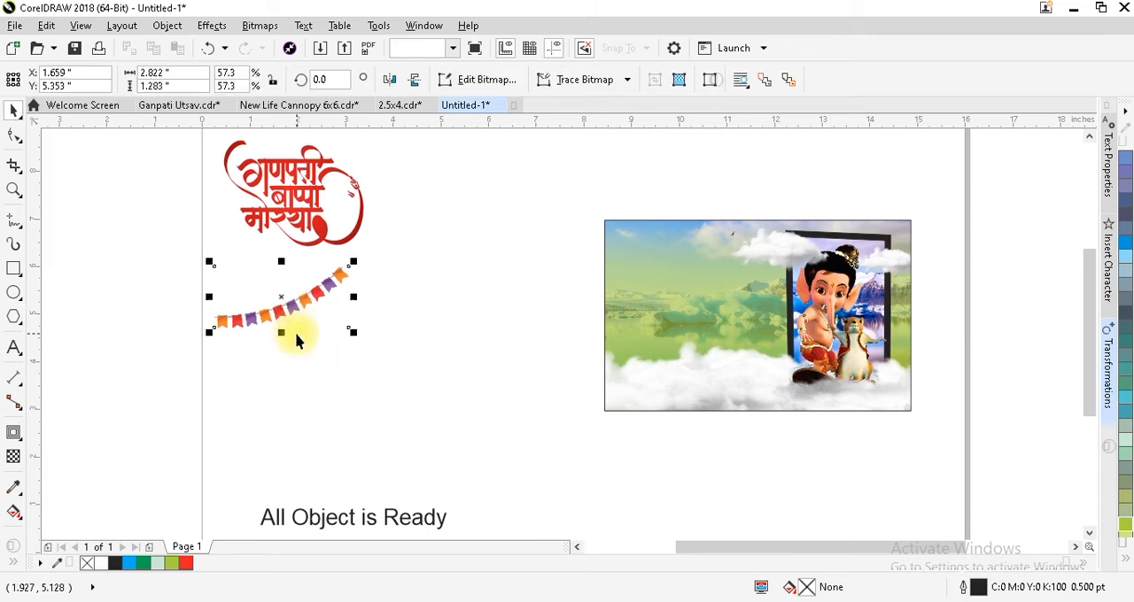
drag(316, 299, 701, 254)
key(shift+Page_Up)
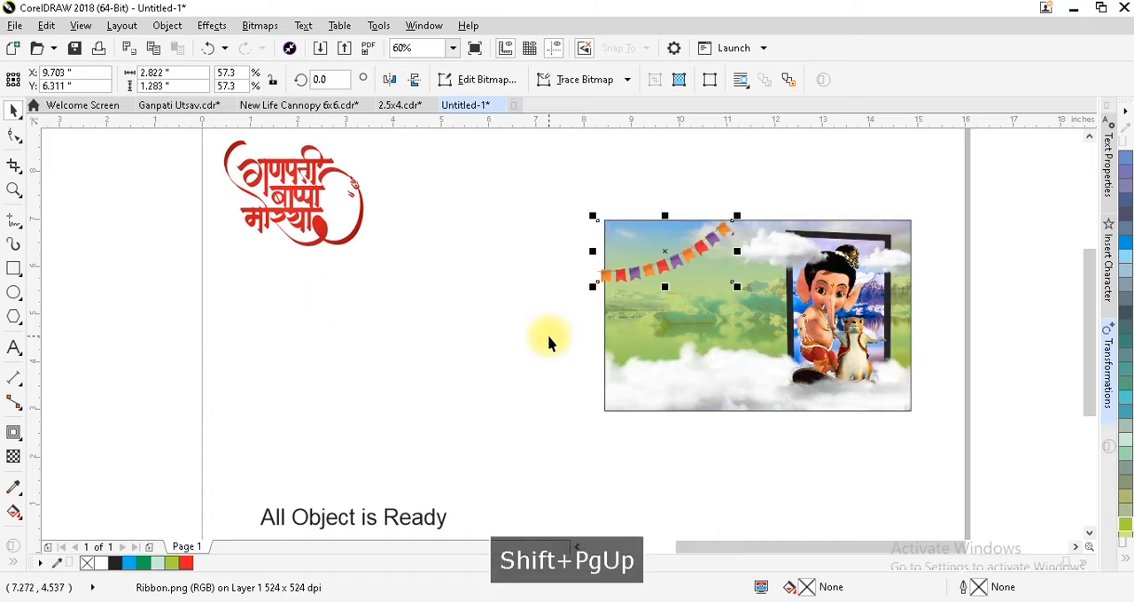
drag(556, 197, 948, 467)
click(575, 392)
Move the red Ganpati Bappa Morya lettering onto the banner's left half, in front of everything.
click(299, 199)
drag(299, 199, 690, 314)
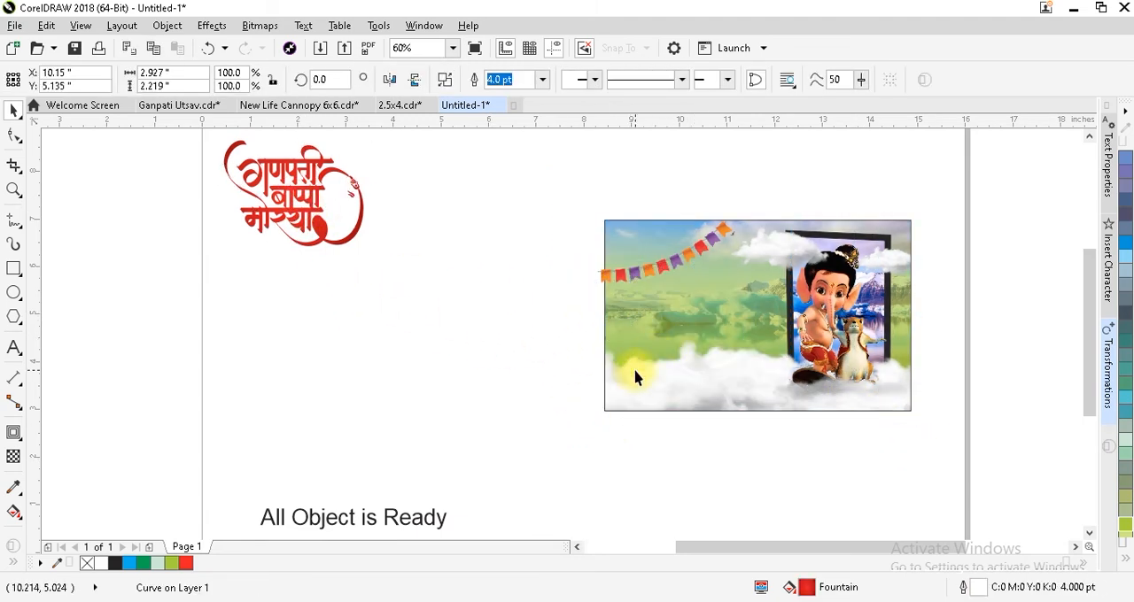
key(shift+Page_Up)
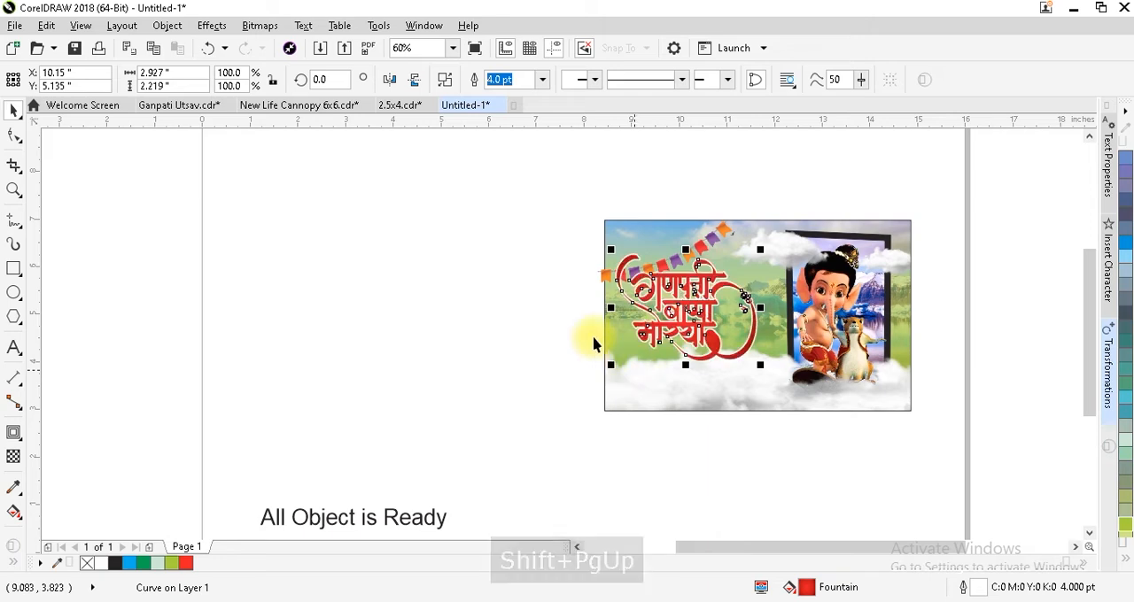
Delete the "All Object is Ready" caption from the page.
key(F2)
key(ctrl+space)
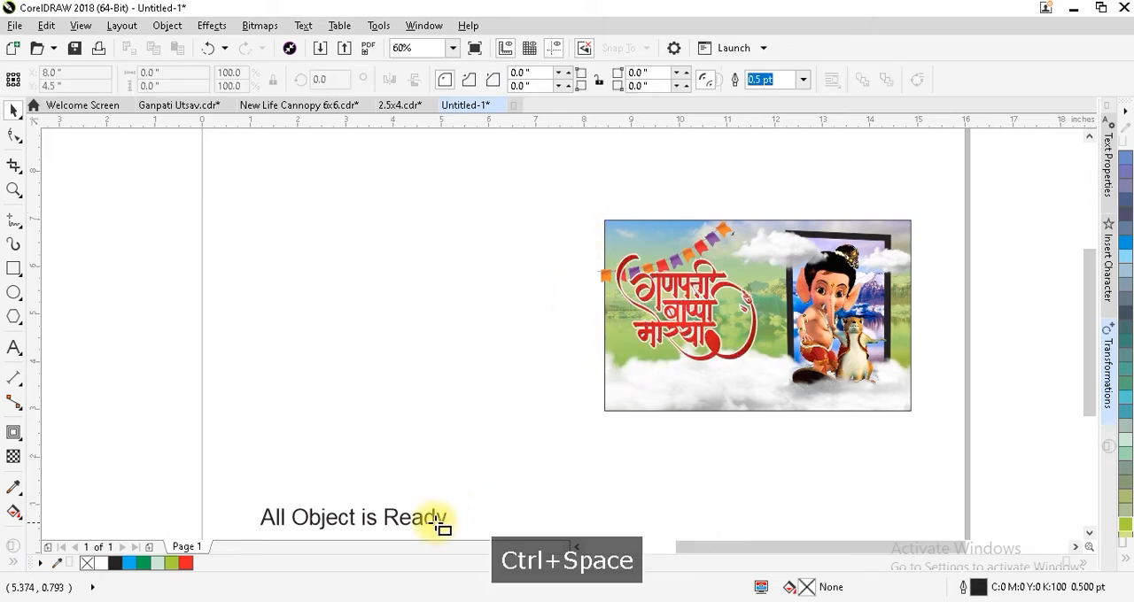
click(436, 519)
key(Delete)
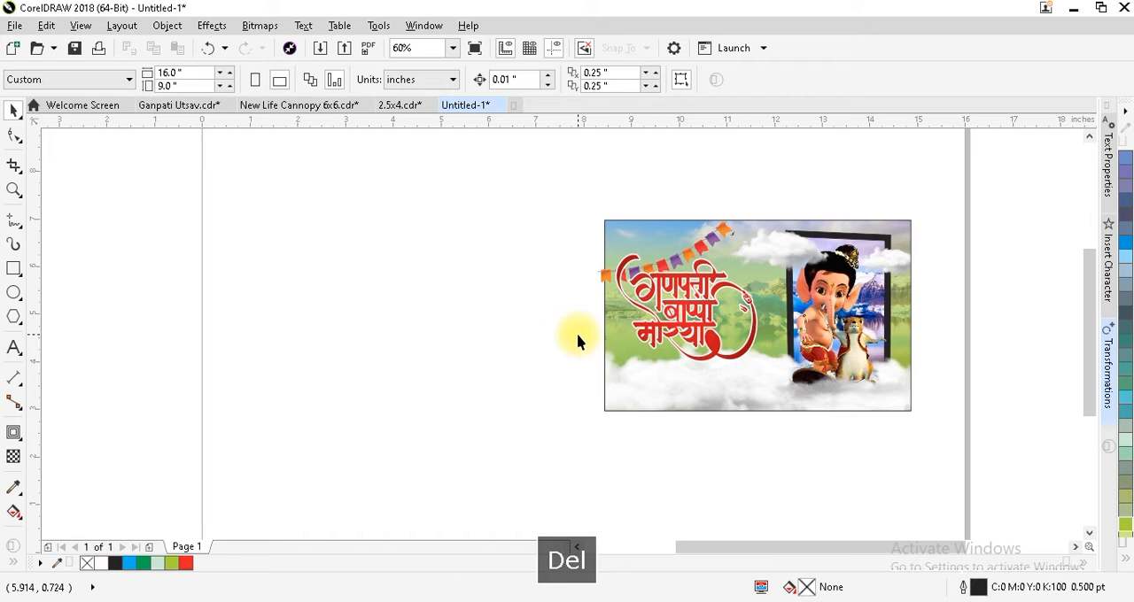
Align the flag bunting to the top and left edges of the banner background.
key(F2)
drag(584, 207, 922, 434)
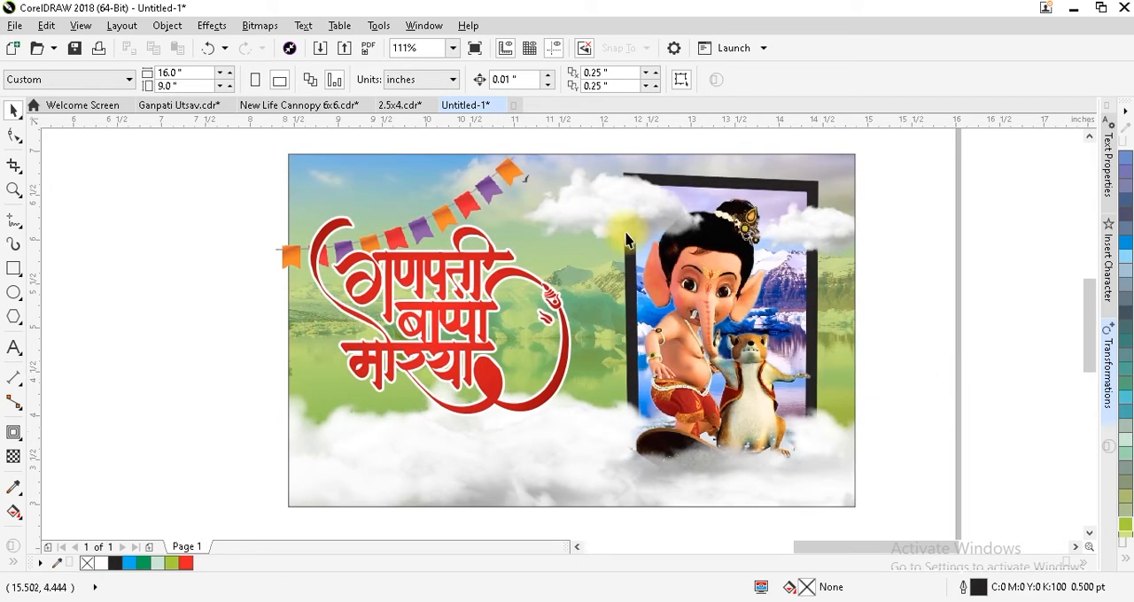
click(490, 190)
shift+click(623, 162)
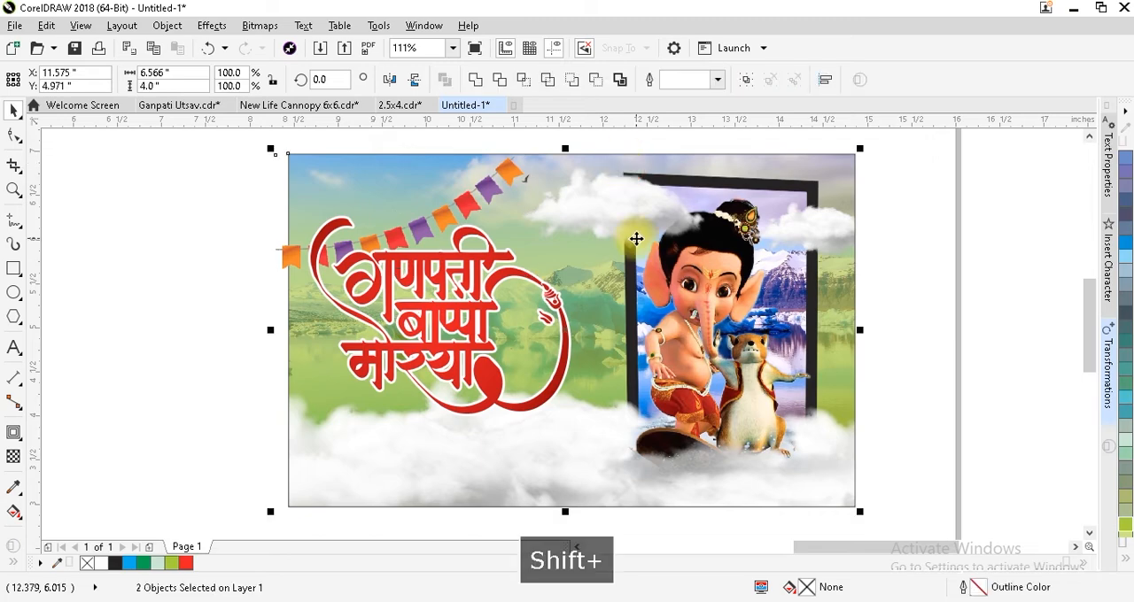
key(t)
key(l)
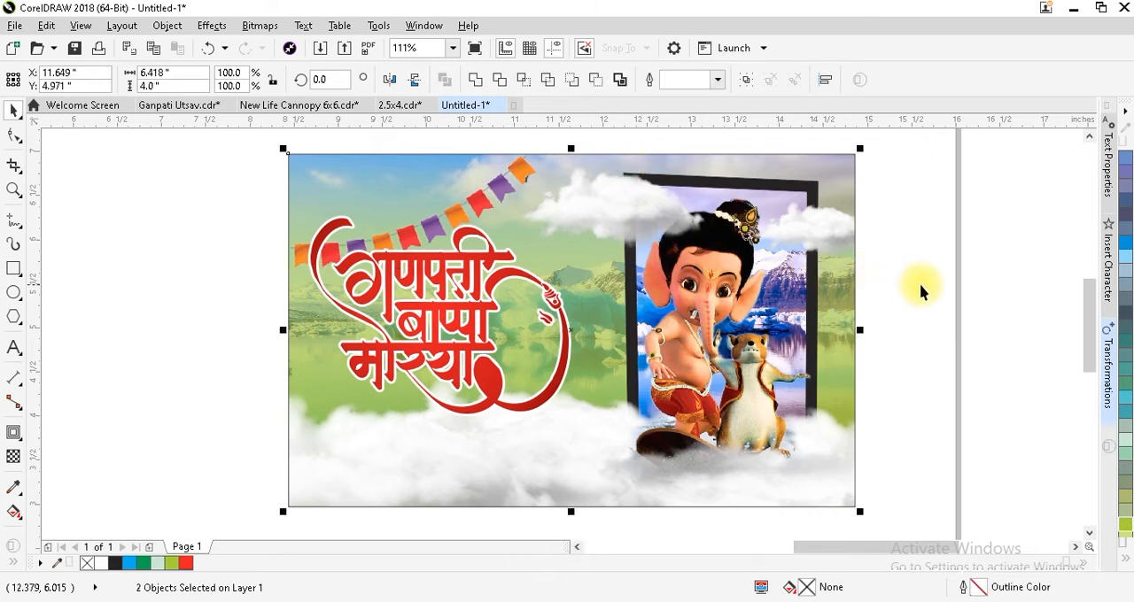
click(916, 289)
Shift the red lettering up and right on the banner and scale it to about 2.5 by 1.9 inches.
click(462, 293)
drag(463, 292, 485, 274)
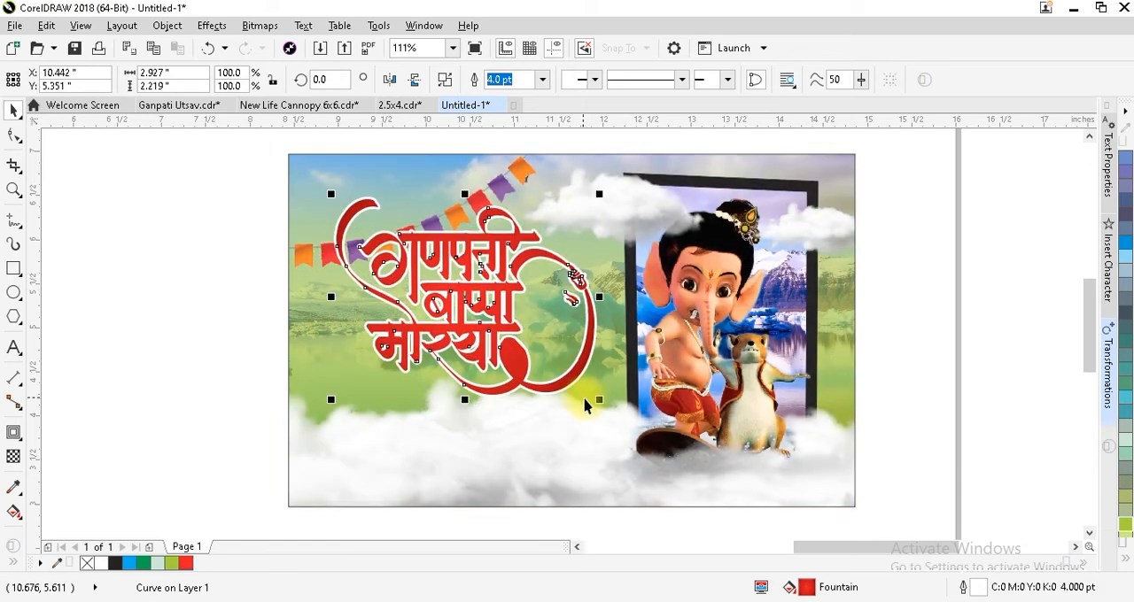
drag(598, 401, 576, 399)
drag(480, 297, 479, 296)
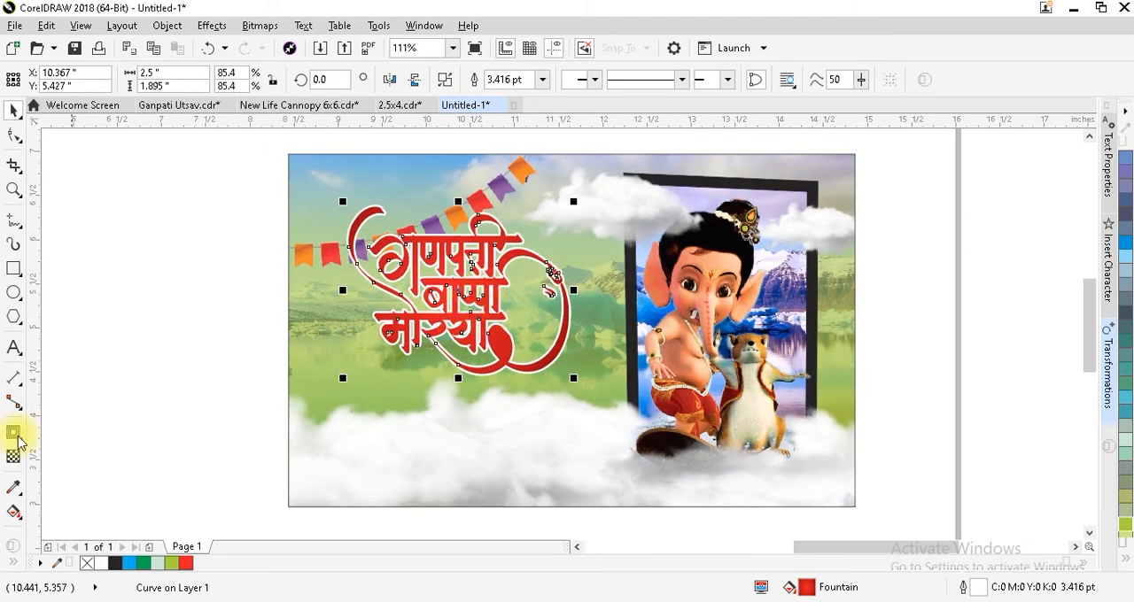
click(157, 446)
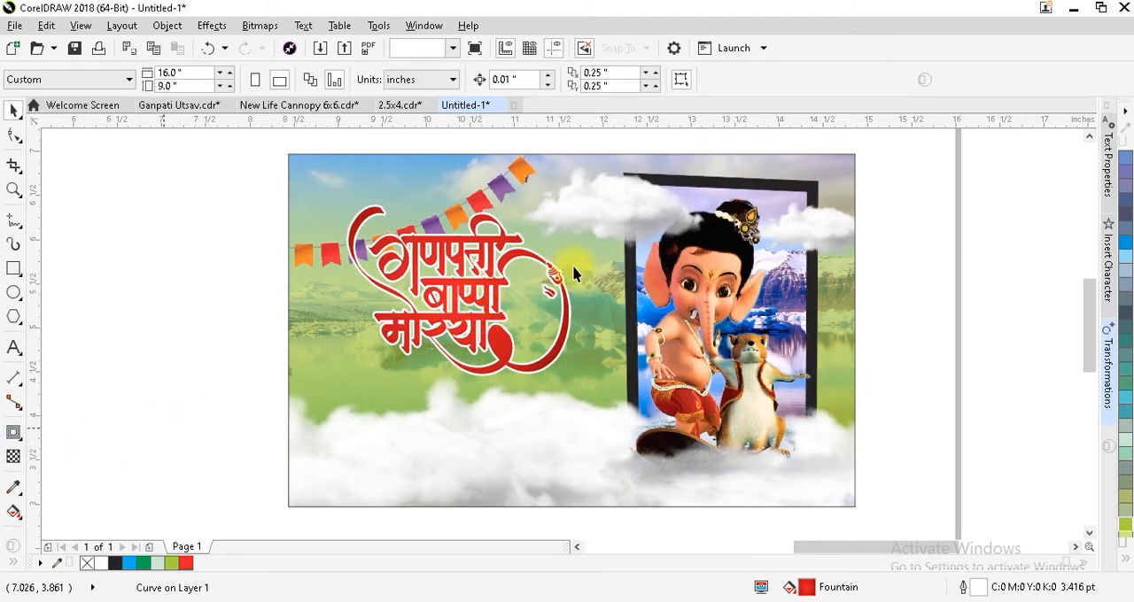
Add a centred drop shadow without offset to the red lettering, coloured white with the Normal merge mode.
click(447, 299)
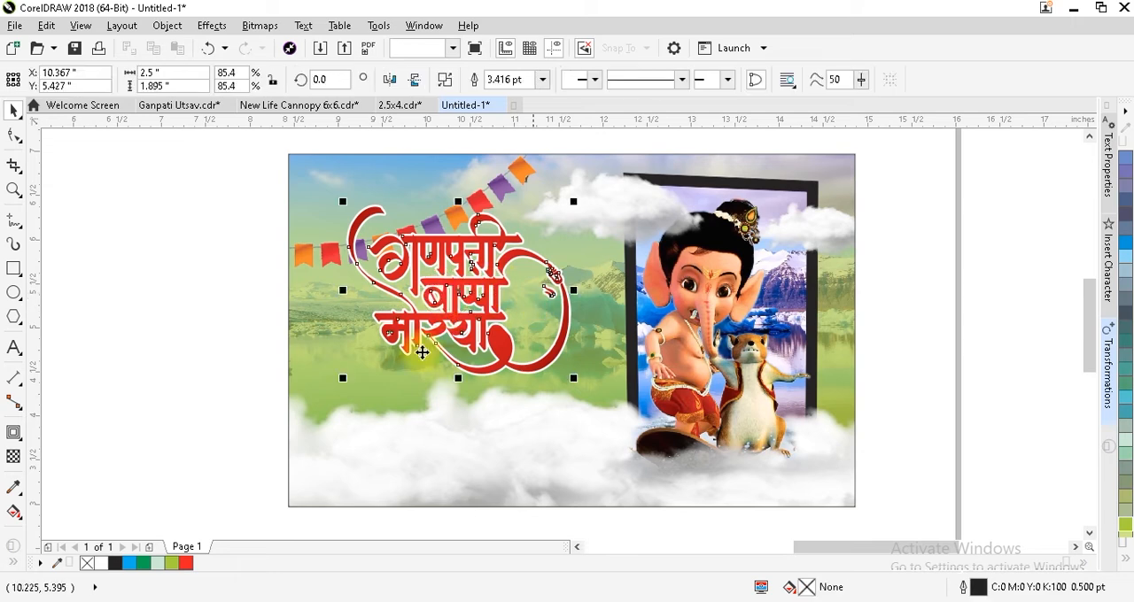
click(12, 436)
click(83, 433)
drag(458, 288, 570, 290)
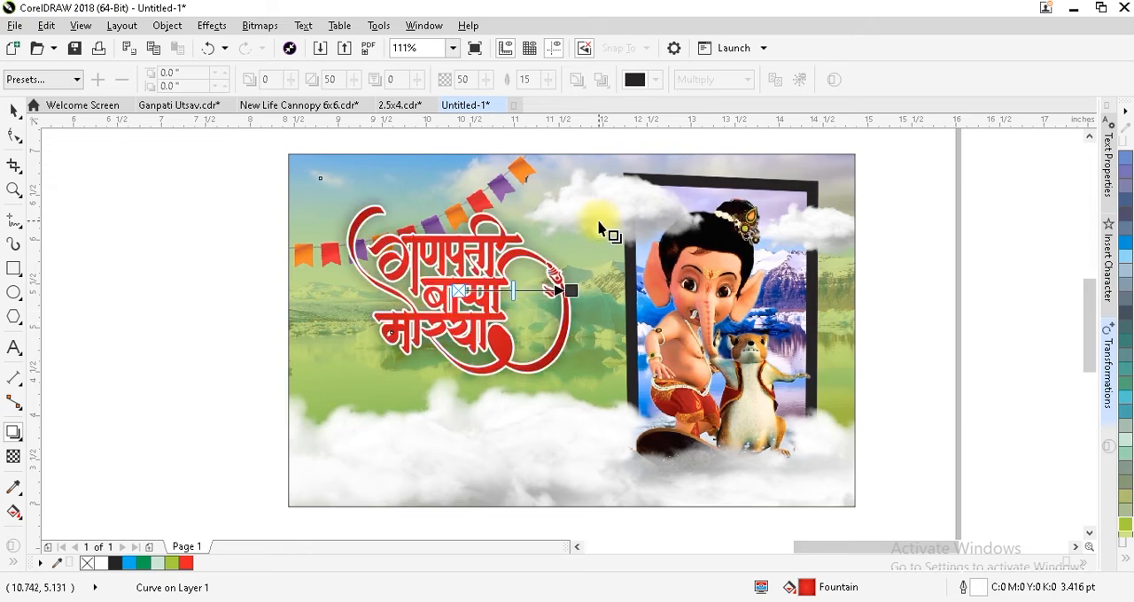
click(635, 79)
click(658, 182)
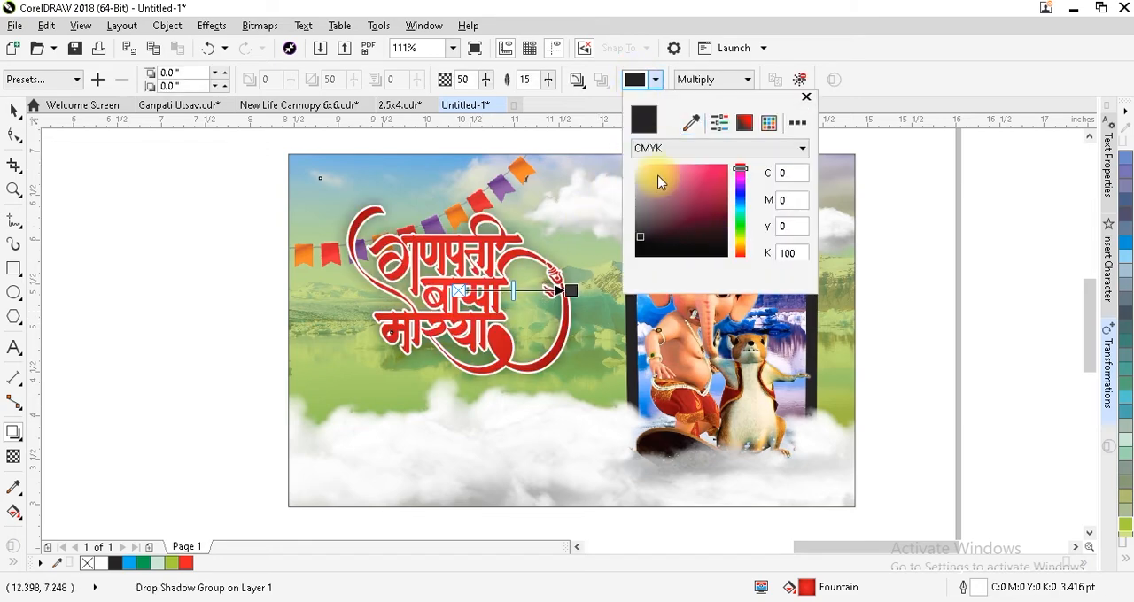
click(706, 83)
click(706, 82)
click(707, 93)
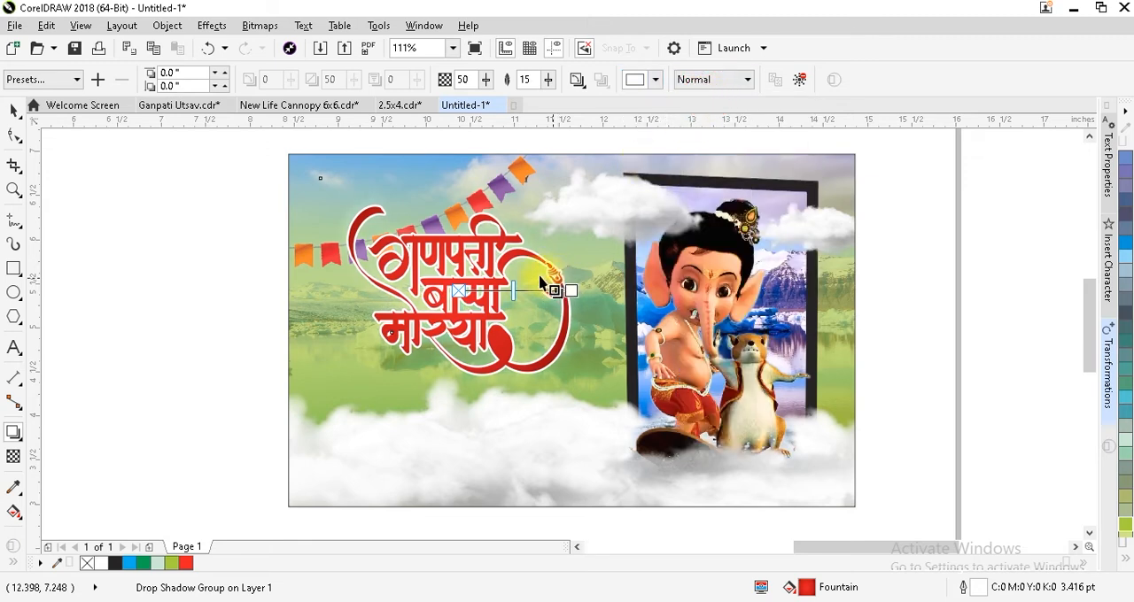
Strengthen the lettering's white glow by setting the shadow opacity to 80 and the feathering to 29.
drag(541, 288, 537, 289)
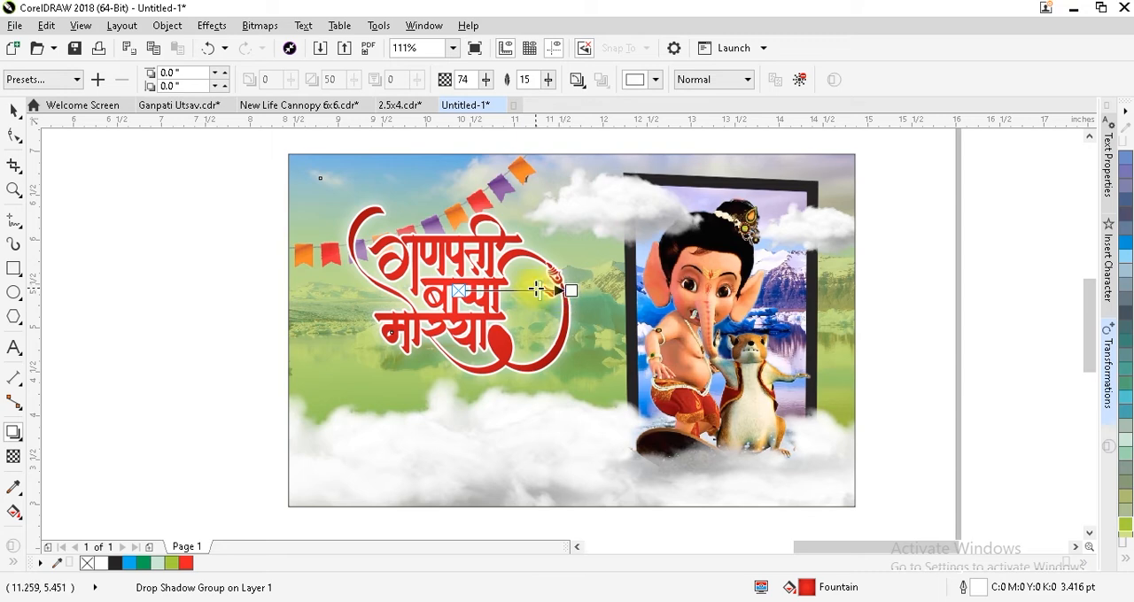
click(547, 79)
drag(544, 101, 544, 102)
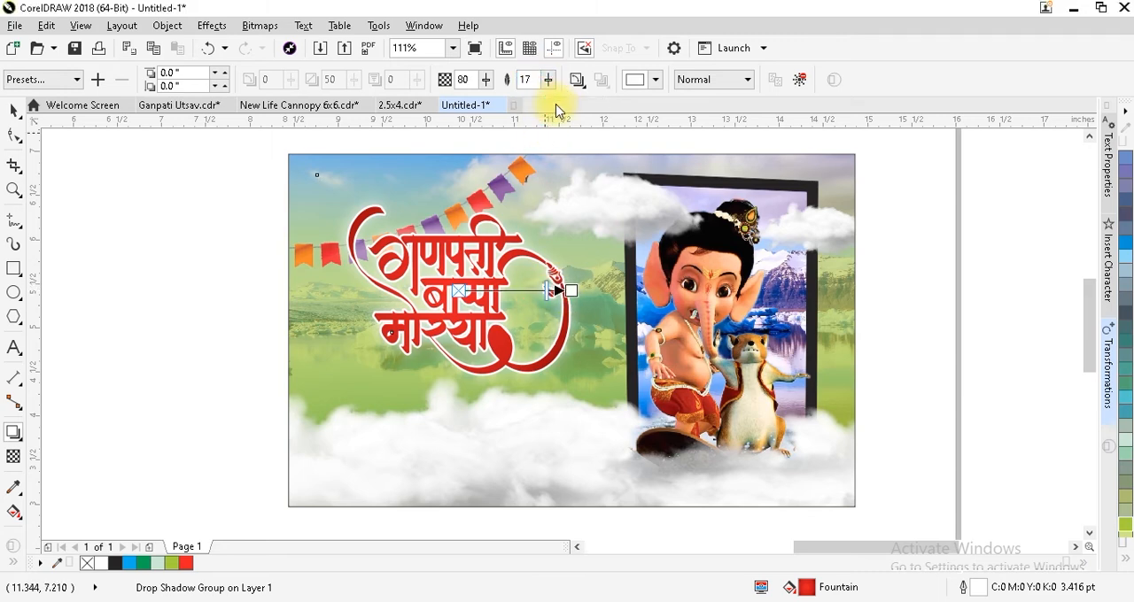
click(548, 80)
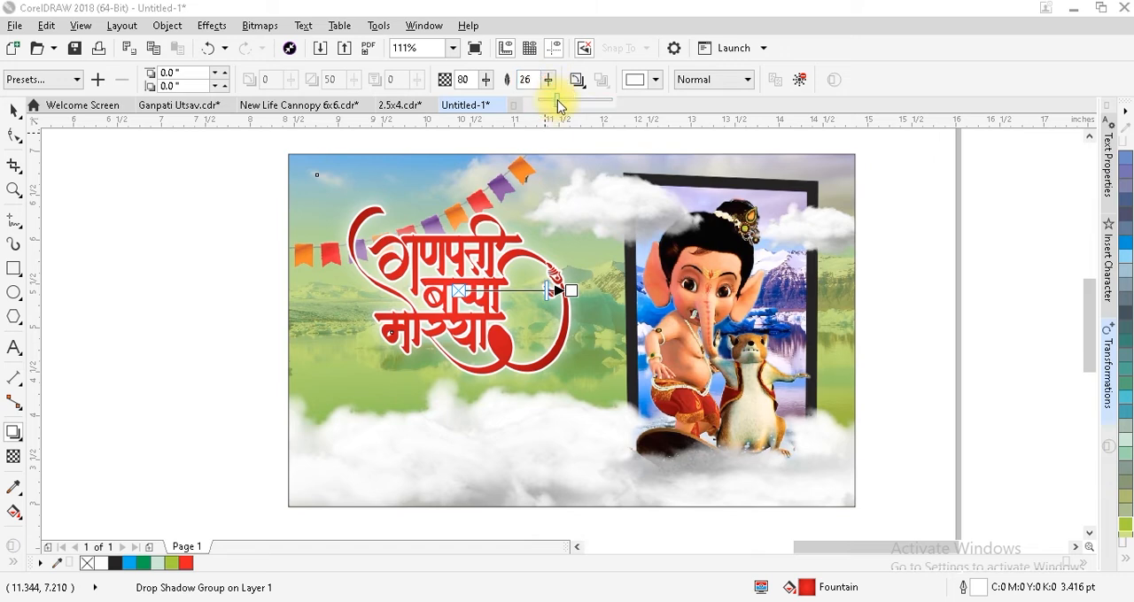
click(559, 100)
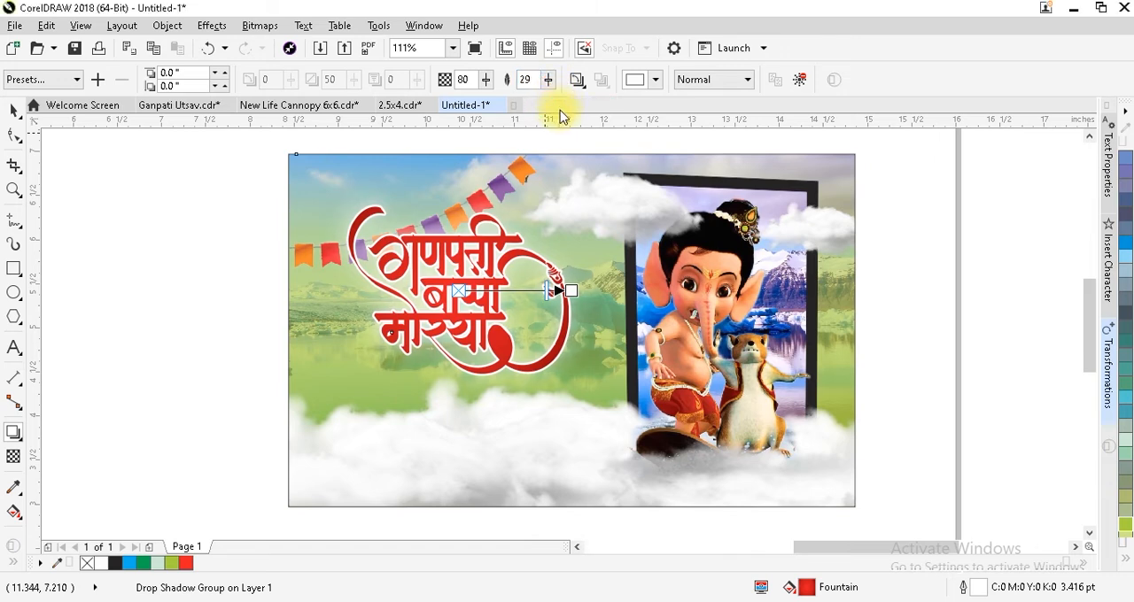
click(223, 235)
key(ctrl+space)
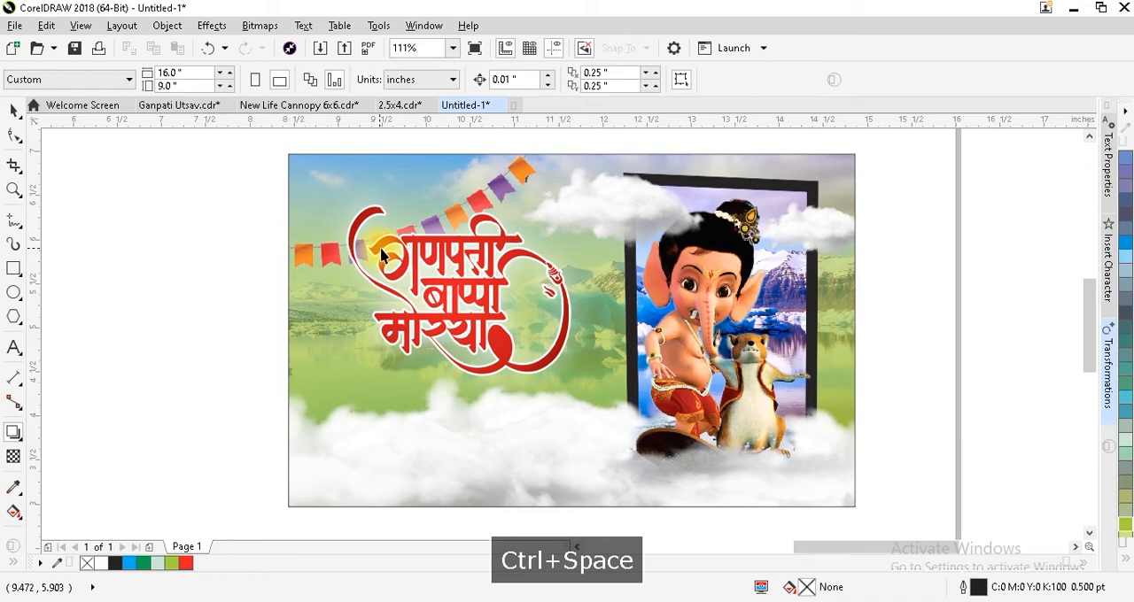
Break the lettering's drop shadow group apart so the white glow is a separate object.
click(408, 249)
shift+click(409, 207)
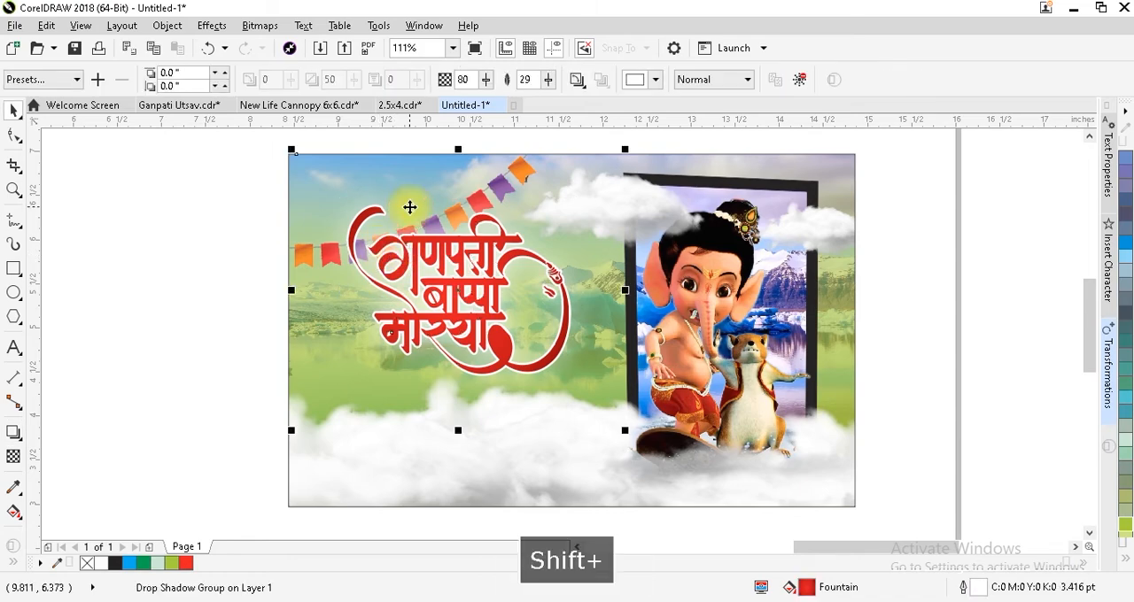
click(166, 25)
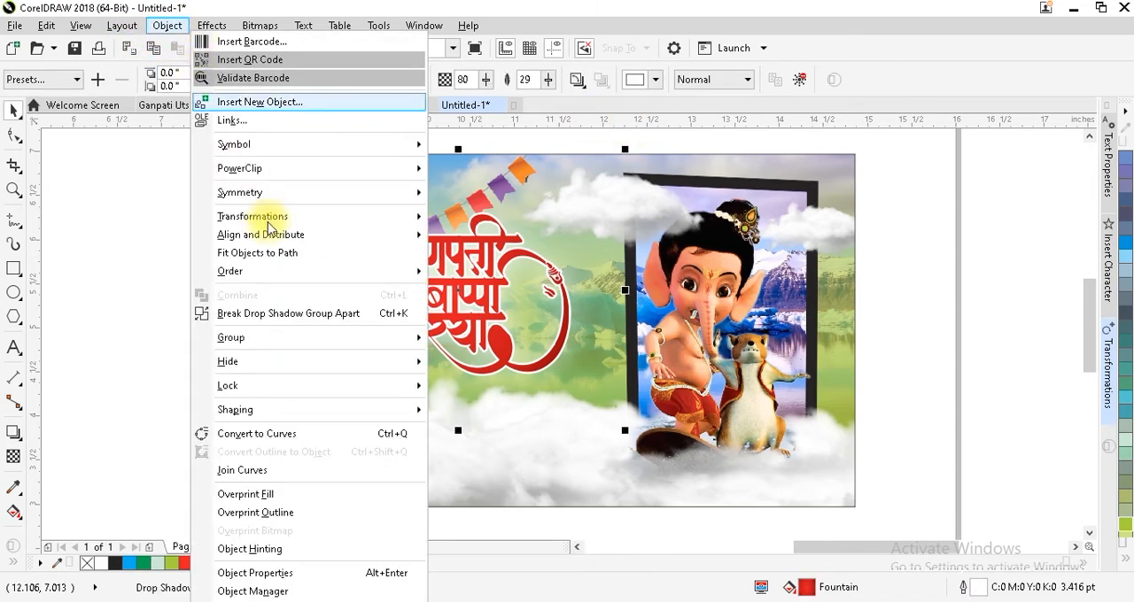
click(289, 313)
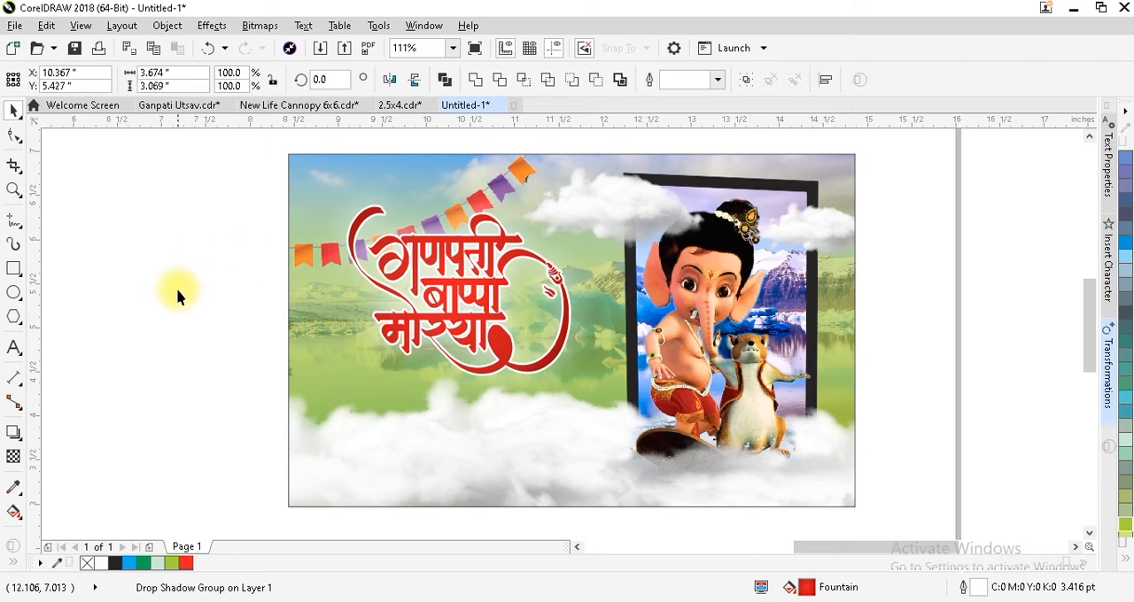
Give the lettering a black Multiply drop shadow offset about 0.04 inches right and 0.06 inches down, with feathering 8.
click(460, 284)
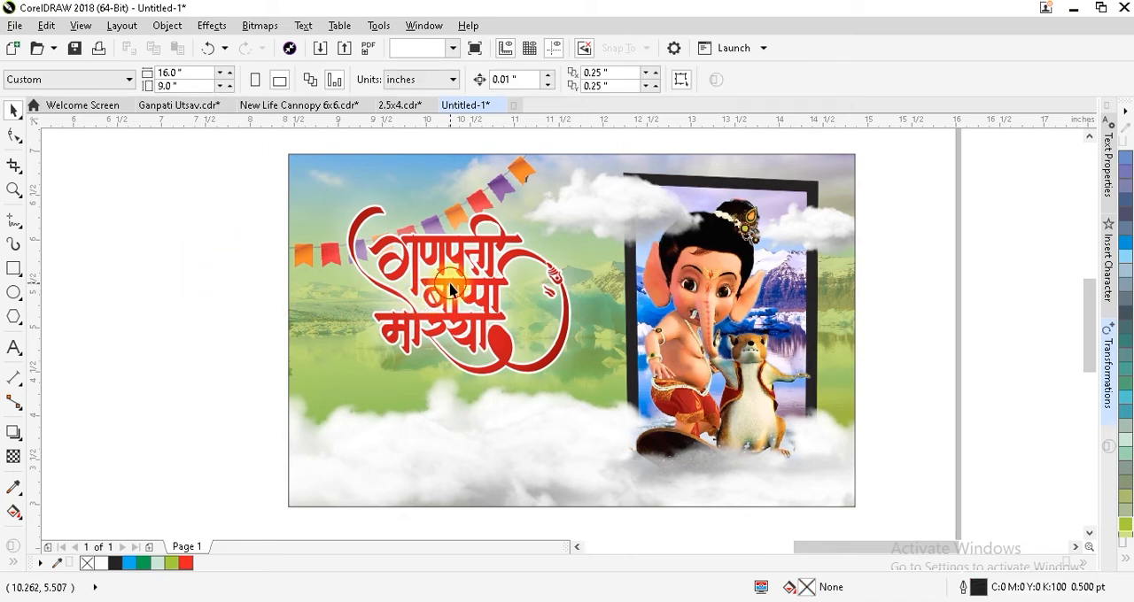
click(13, 432)
drag(458, 281, 521, 382)
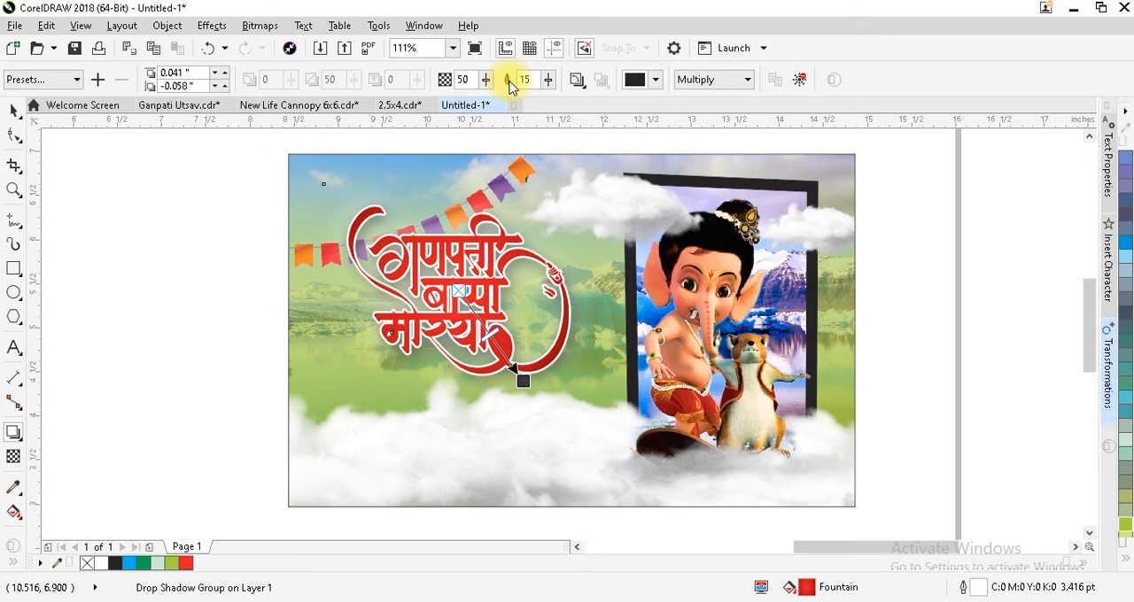
text(8)
key(Return)
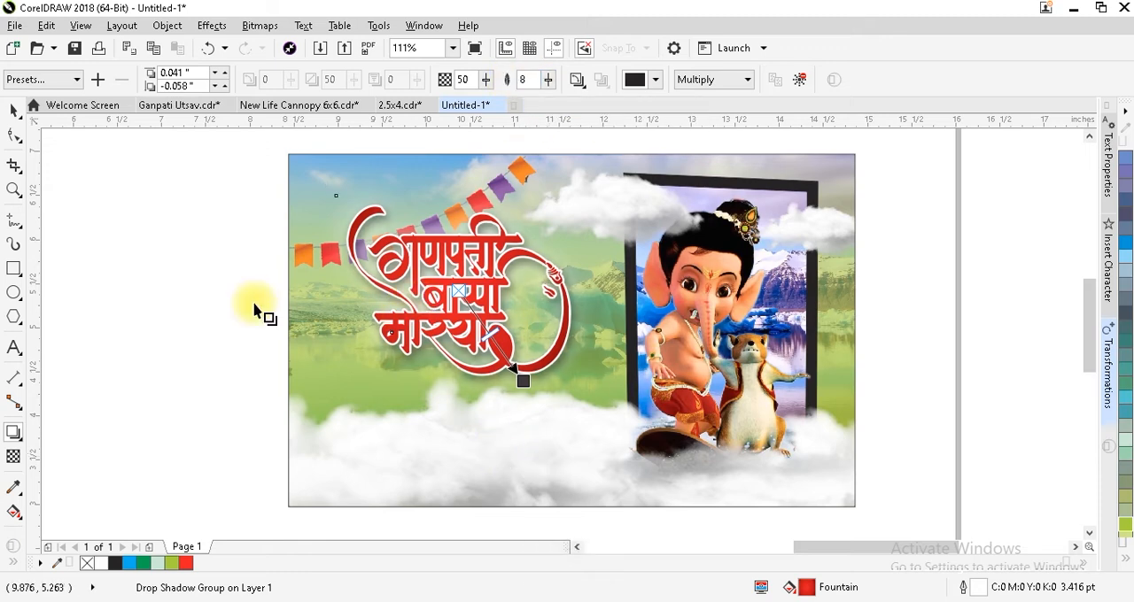
click(101, 239)
click(14, 109)
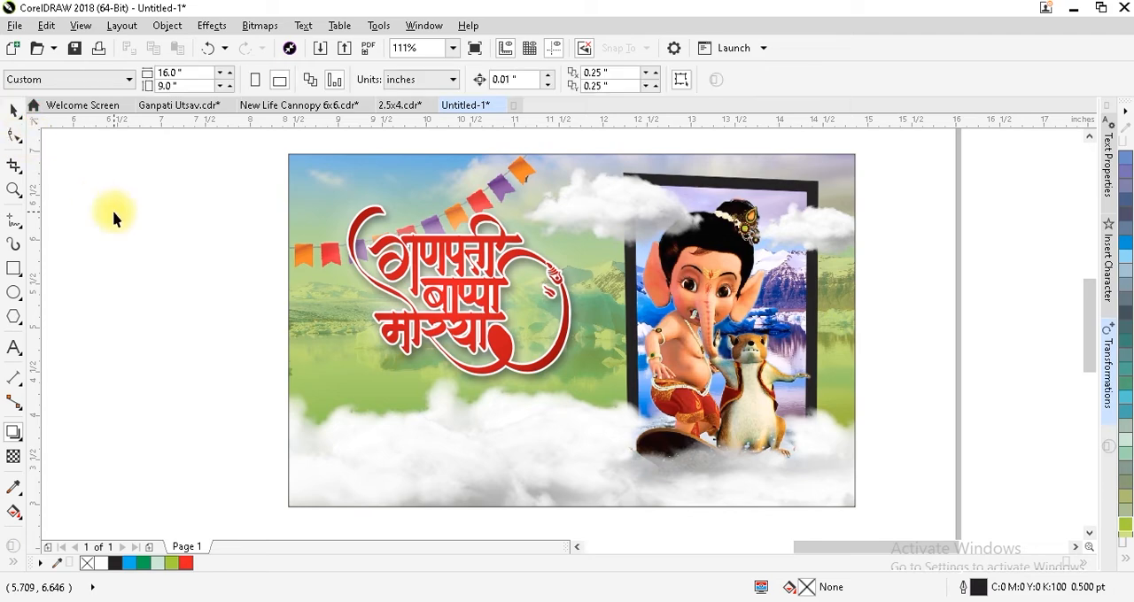
PowerClip the red Ganpati Bappa Morya lettering with its glow and shadow objects inside the banner rectangle.
key(F3)
drag(414, 229, 632, 405)
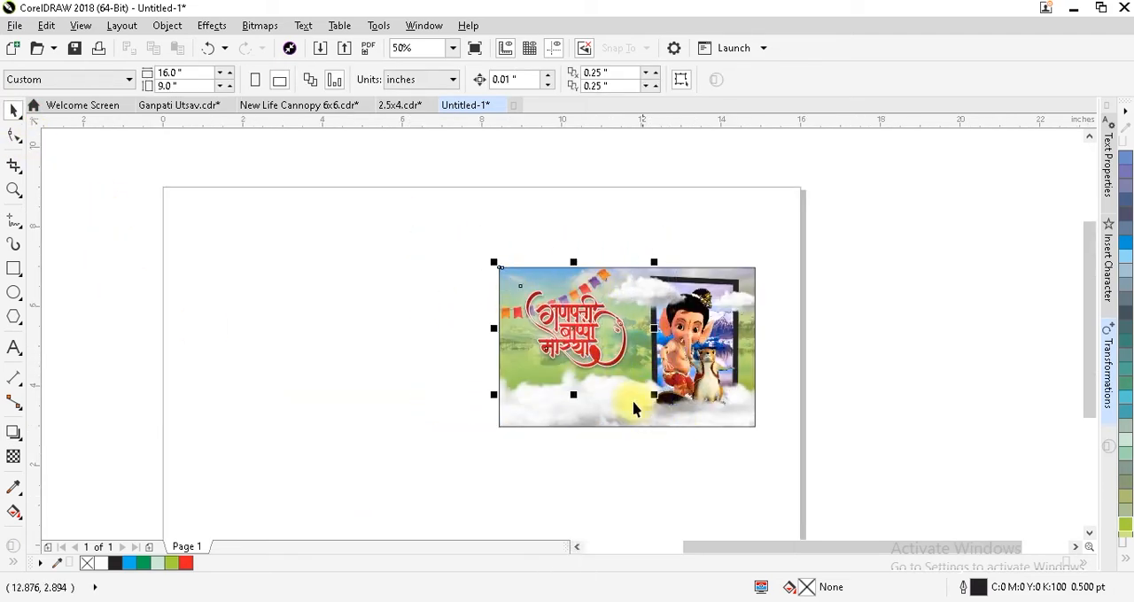
right_click(582, 332)
click(652, 191)
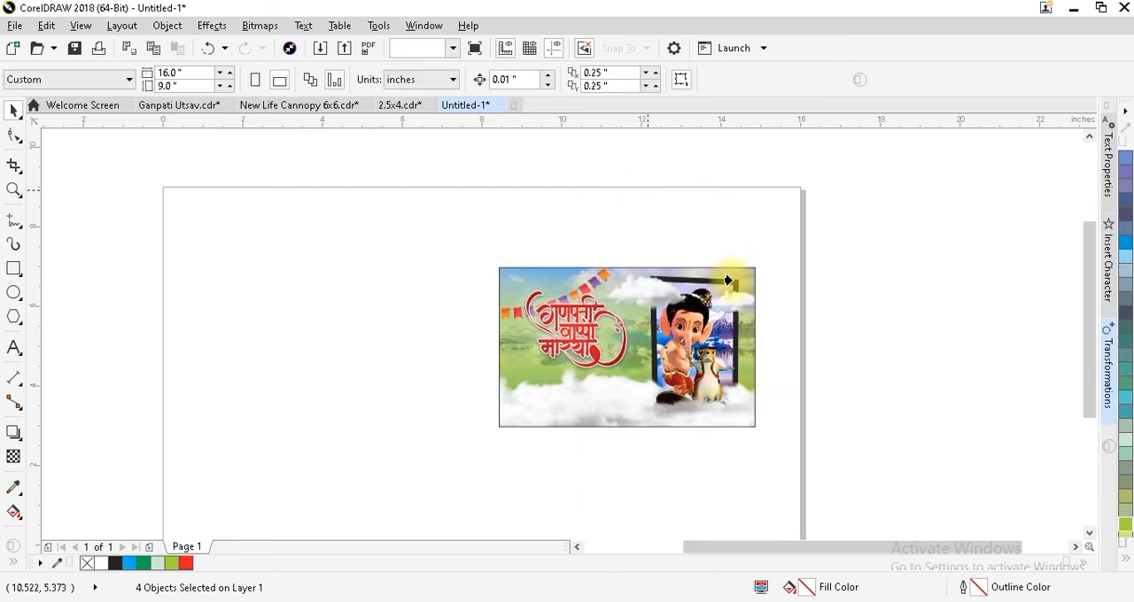
click(600, 395)
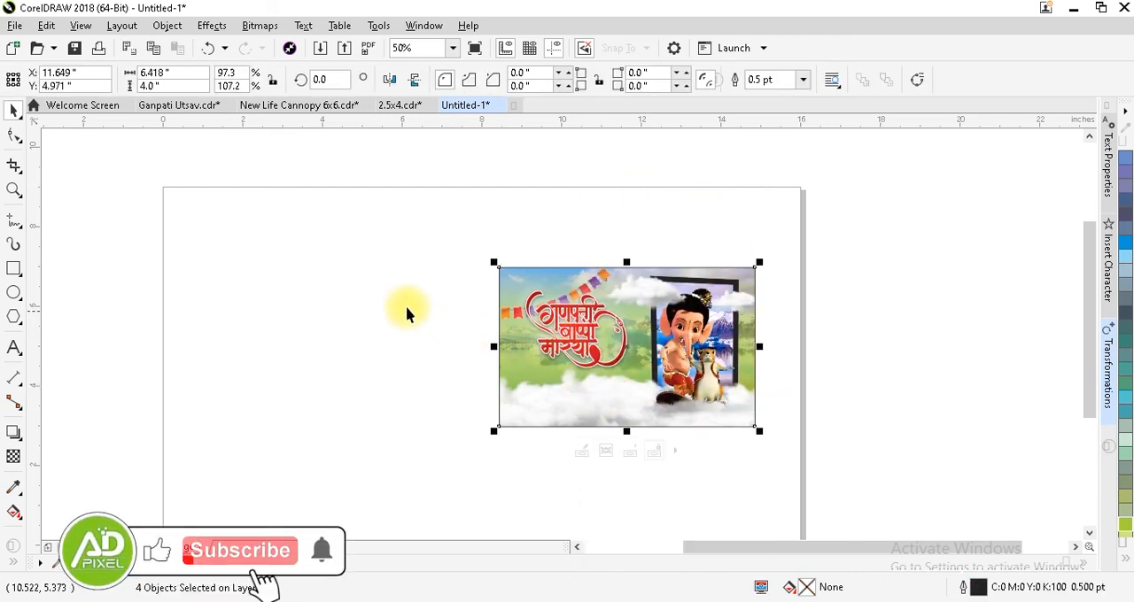
click(341, 292)
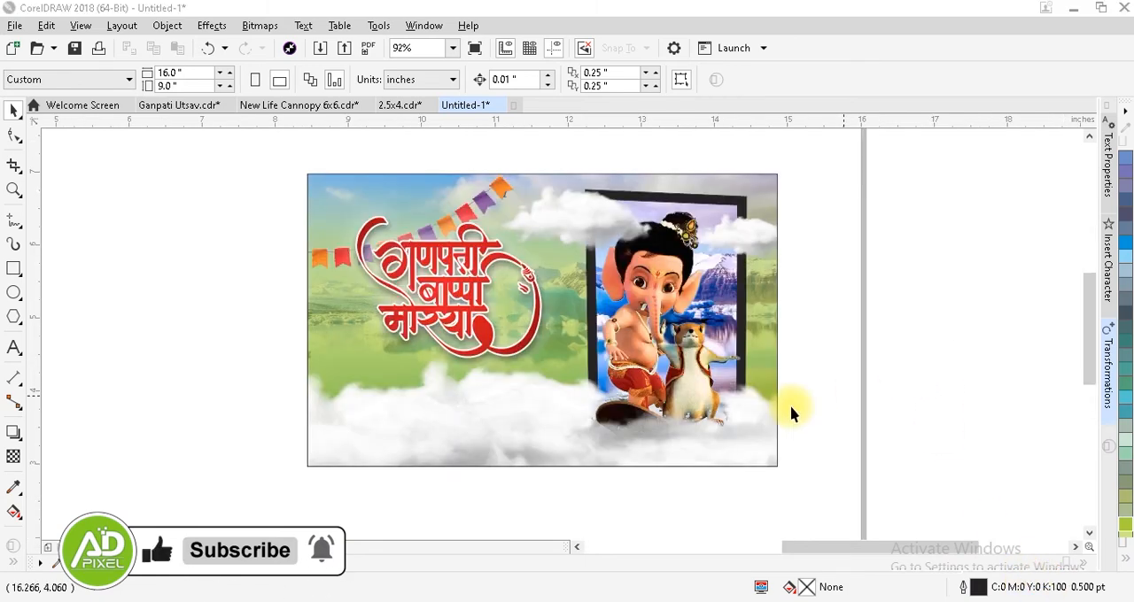
click(475, 305)
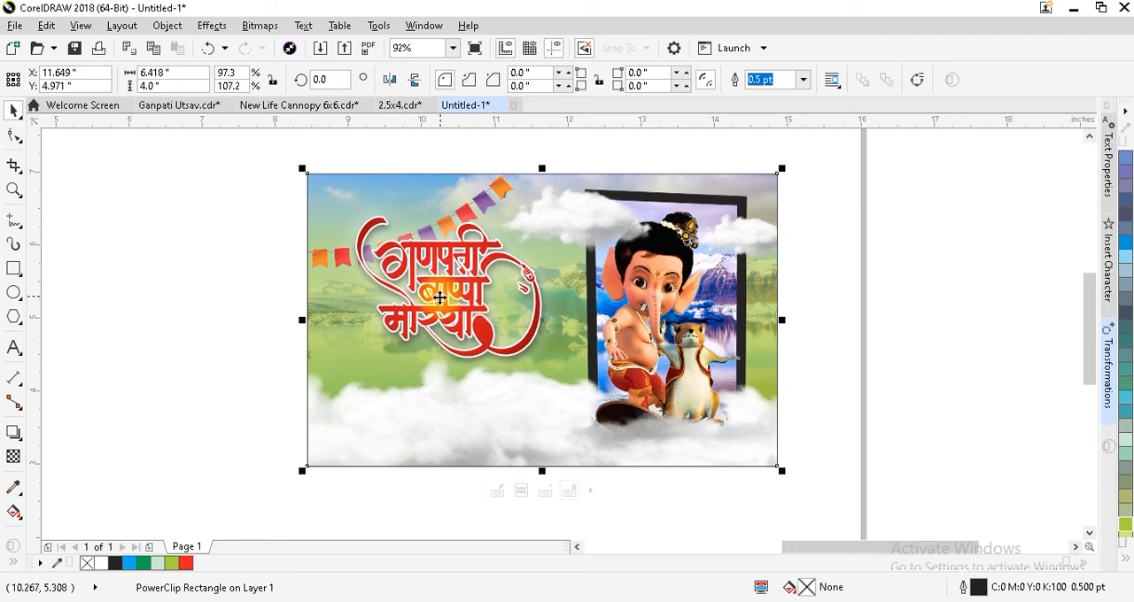
click(259, 301)
Write the greeting's first line, गणेश चतुर्थी की, as artistic text beside the banner in the RAJ 08 font.
click(14, 348)
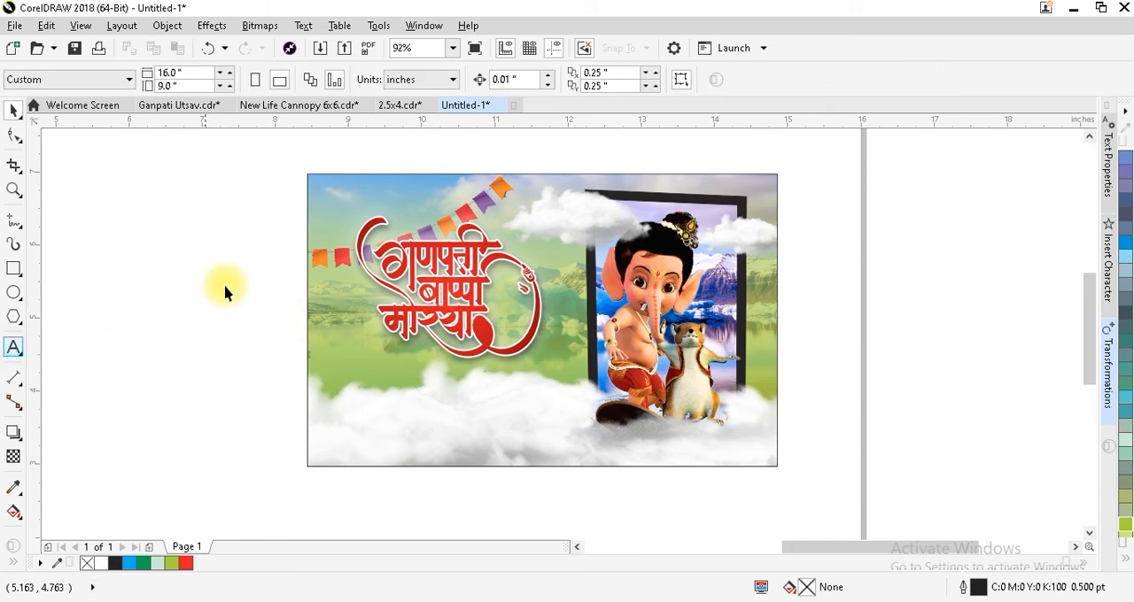
drag(267, 148, 661, 504)
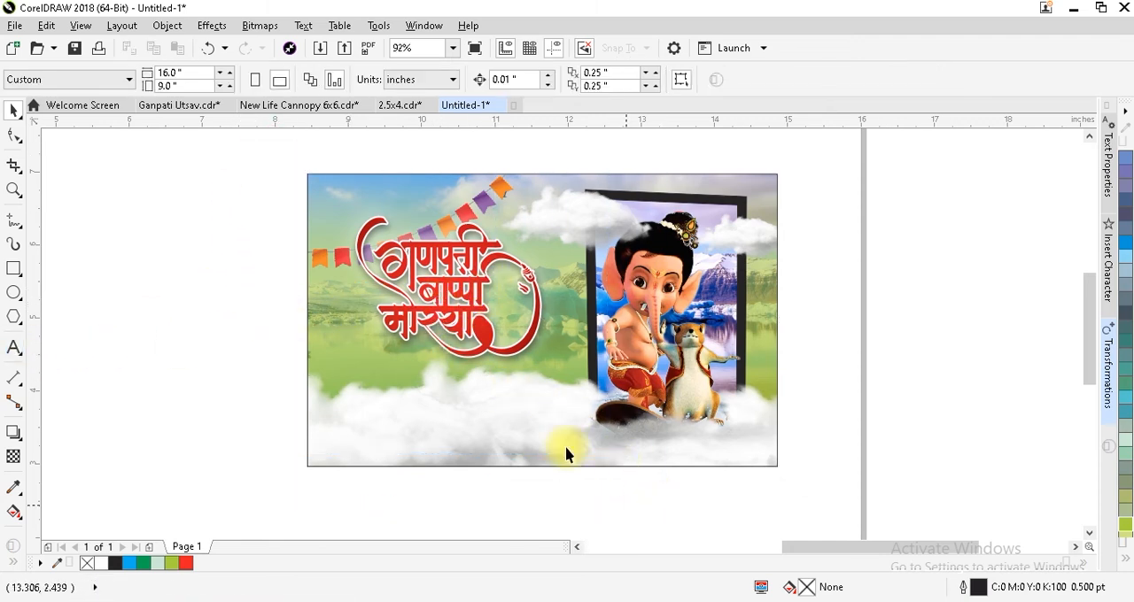
click(14, 349)
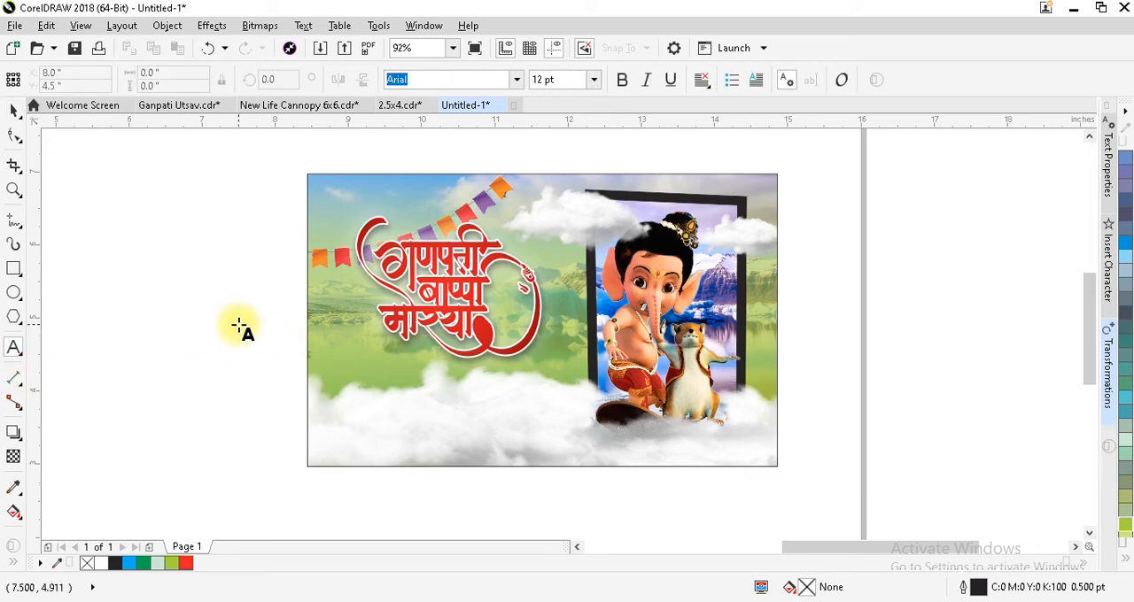
click(194, 325)
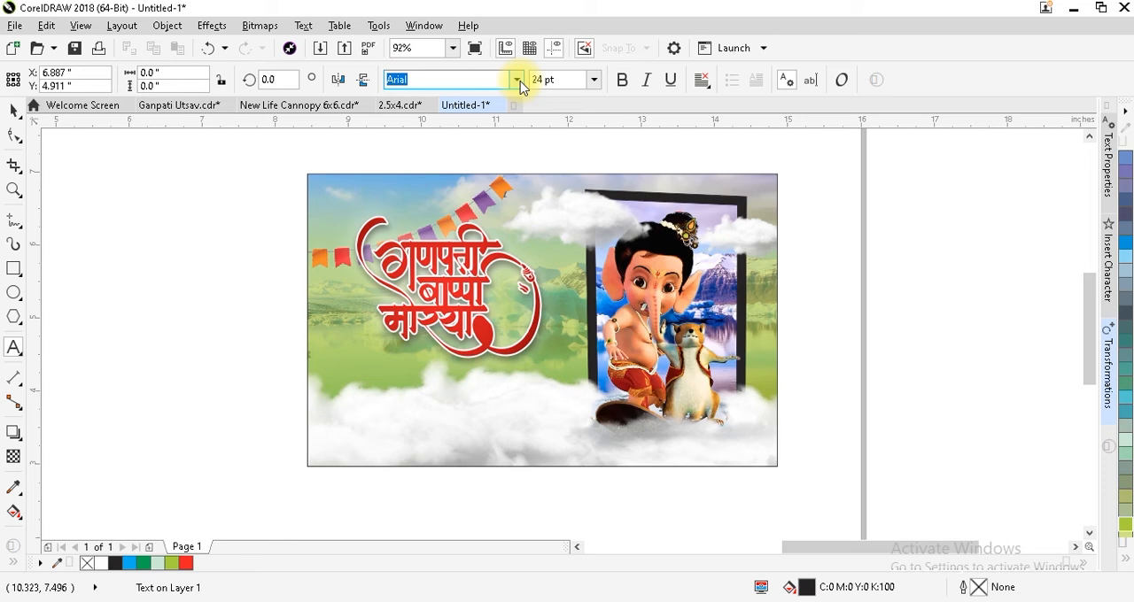
click(517, 80)
click(292, 195)
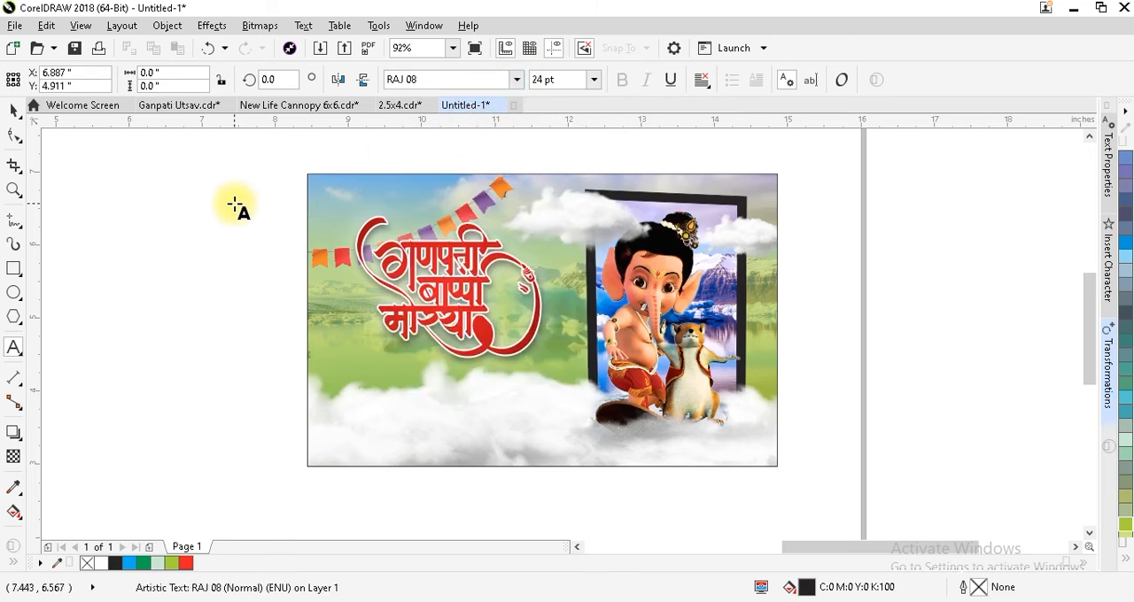
text(x.ks'k prqHZ)
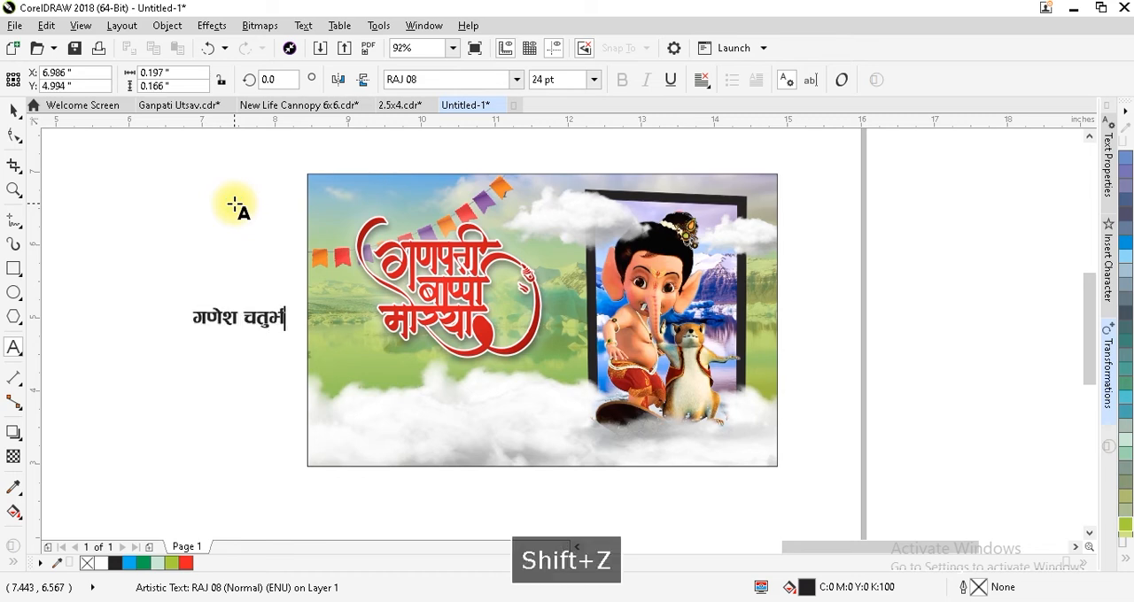
key(BackSpace)
text(FkhZ d)
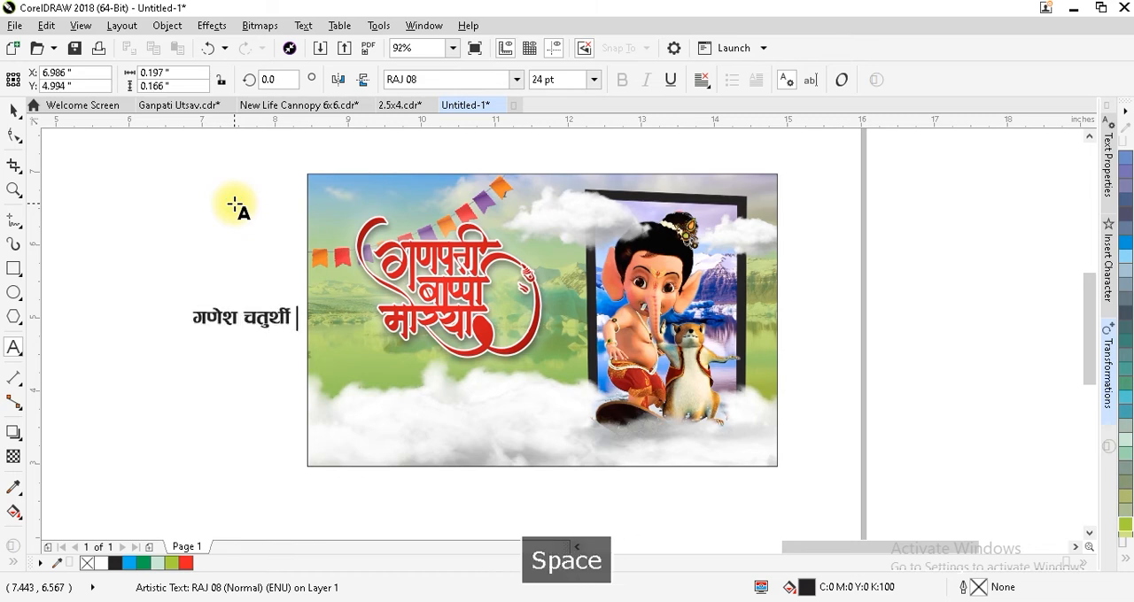
text(h)
key(Return)
Add the second line हार्दिक शुभकामनाएं to the greeting text.
text(gkfnZd)
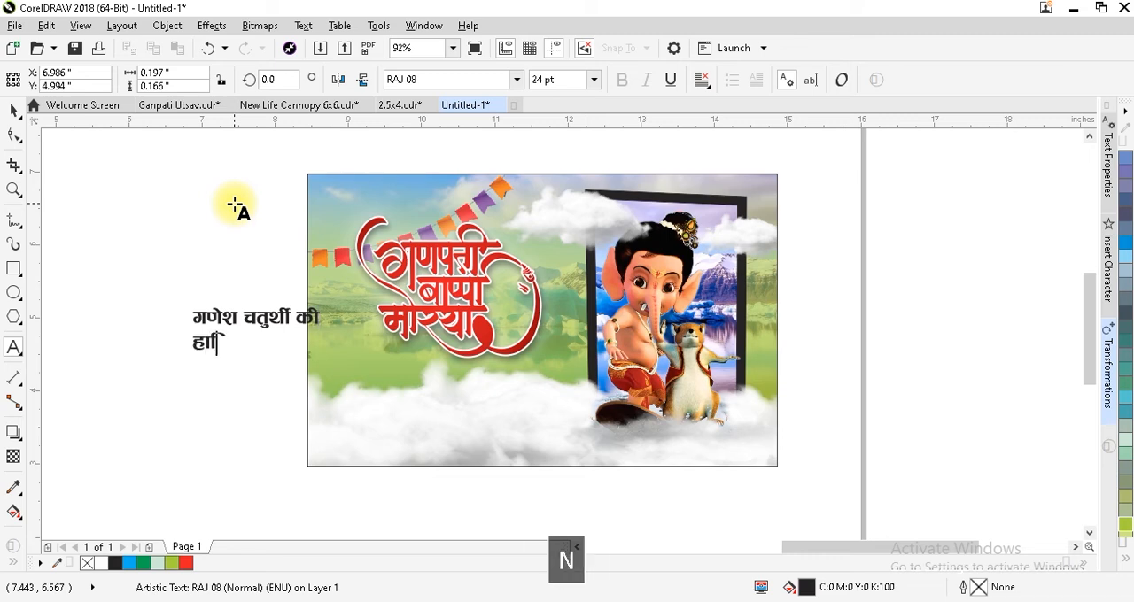
text( 'kqHk)
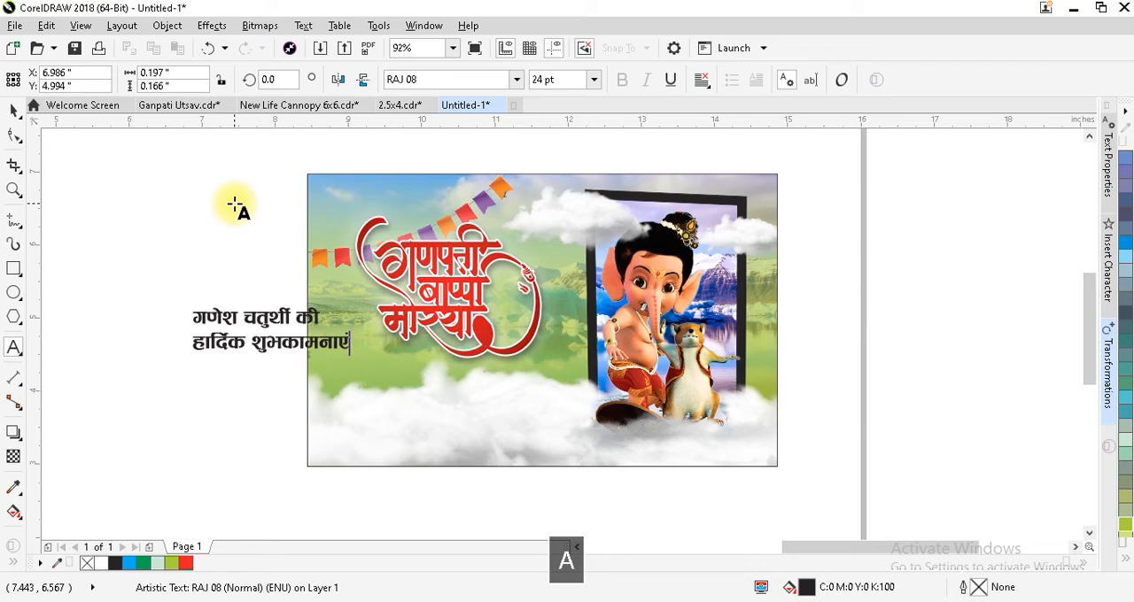
text(dkeuk,a)
key(ctrl+space)
Move the greeting onto the clouds below the red lettering and enlarge it to about 29.4 pt.
click(270, 317)
drag(320, 390, 407, 400)
key(F2)
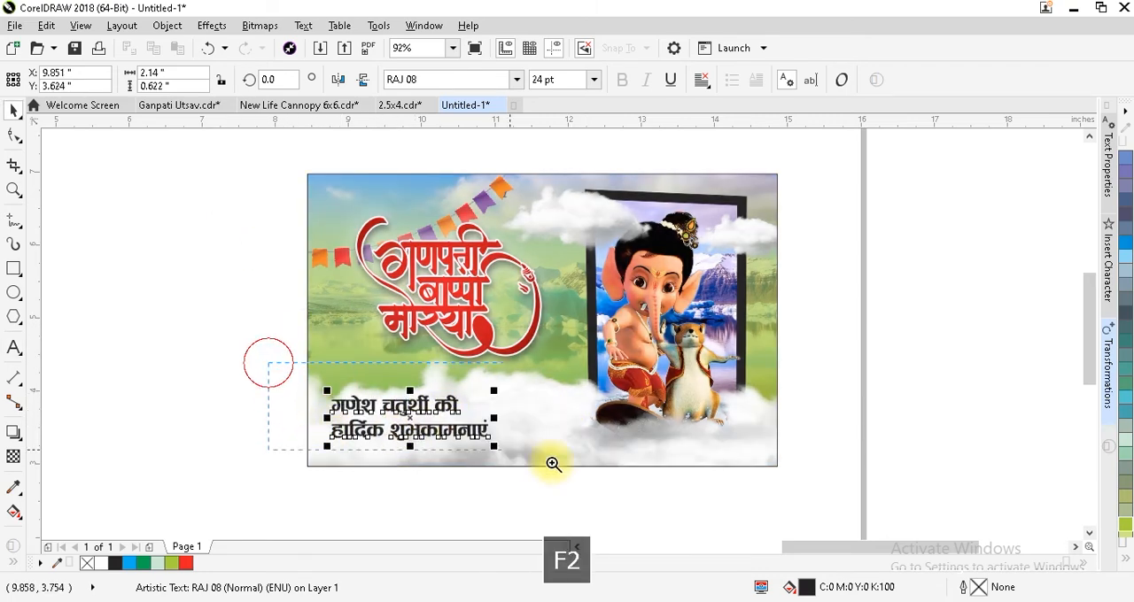
drag(520, 455, 733, 502)
drag(543, 361, 621, 395)
Set the word की at the end of the greeting's first line to 16 pt.
key(ctrl+space)
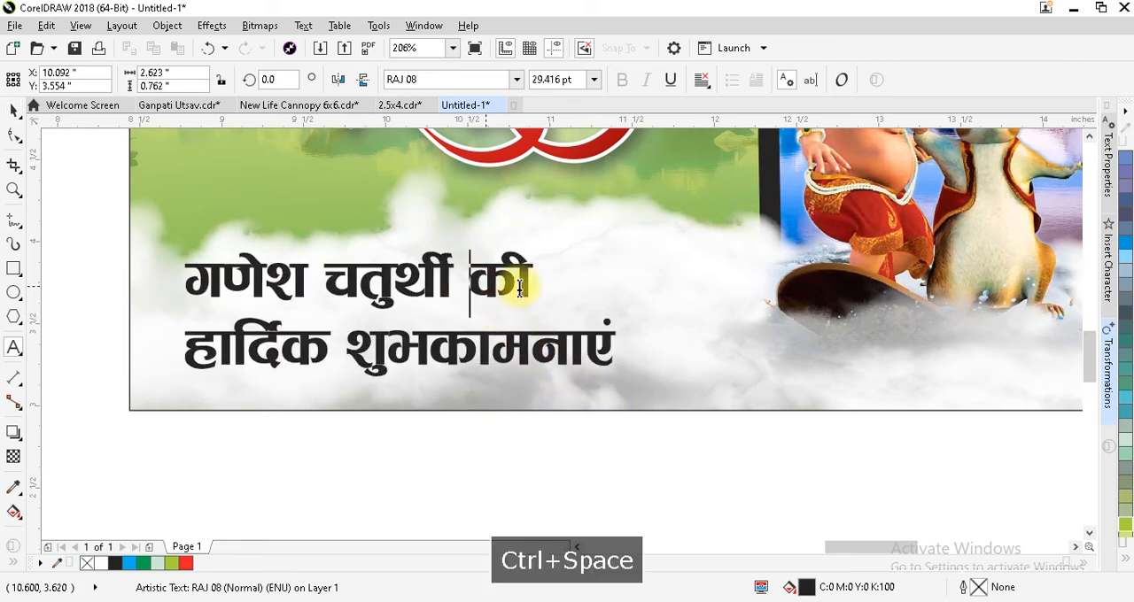
drag(470, 288, 532, 284)
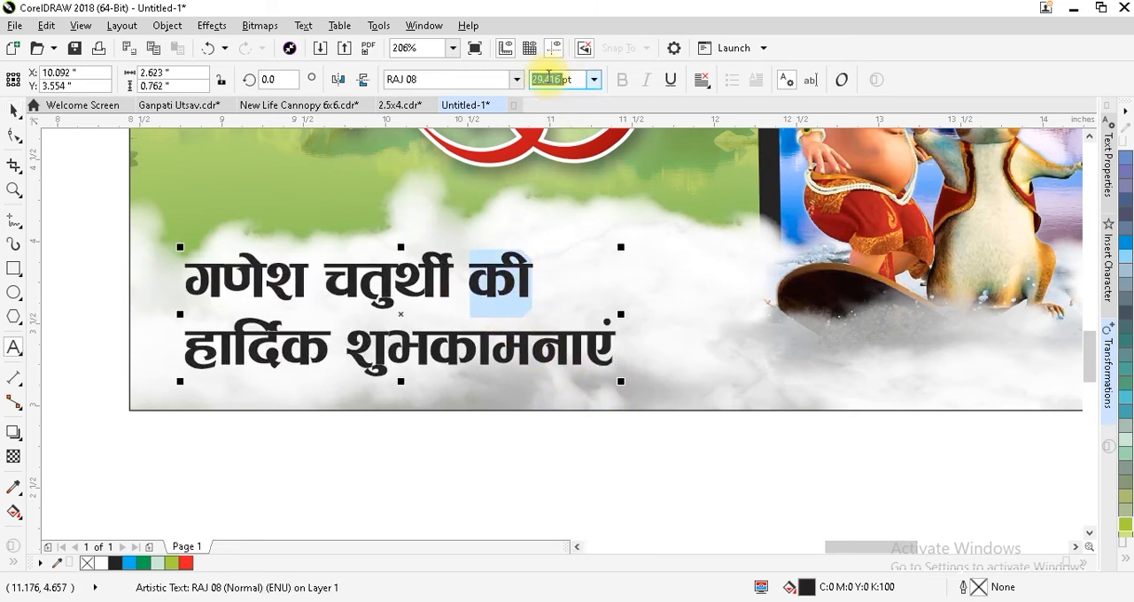
text(16)
key(Return)
key(ctrl+space)
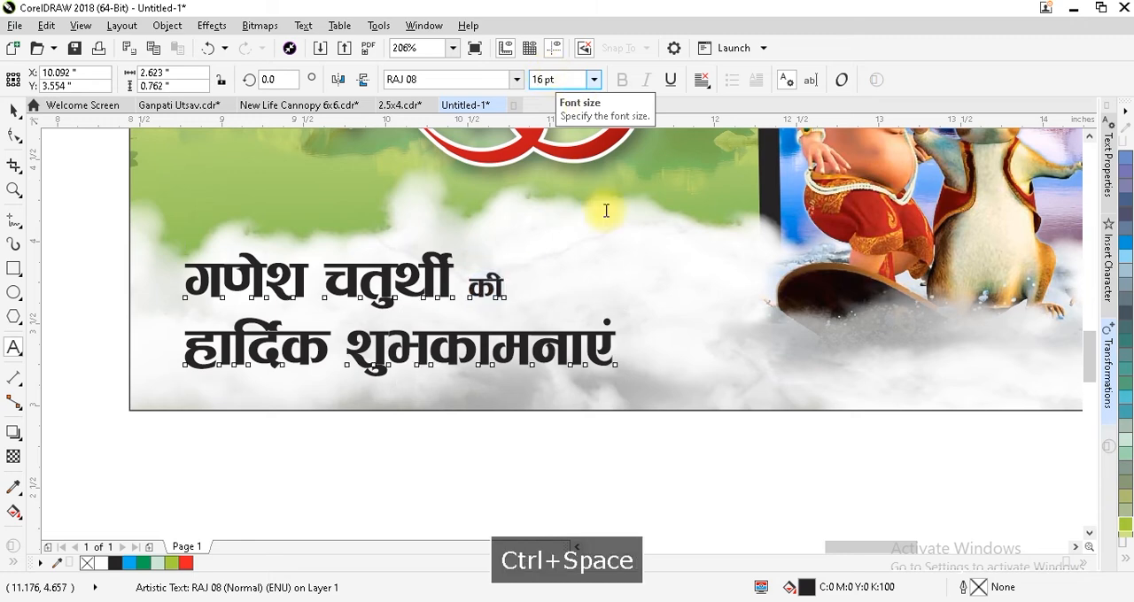
Enlarge the greeting to about 2.87 inches wide with slightly tighter line spacing, and shift it a little to the right.
drag(625, 383, 666, 397)
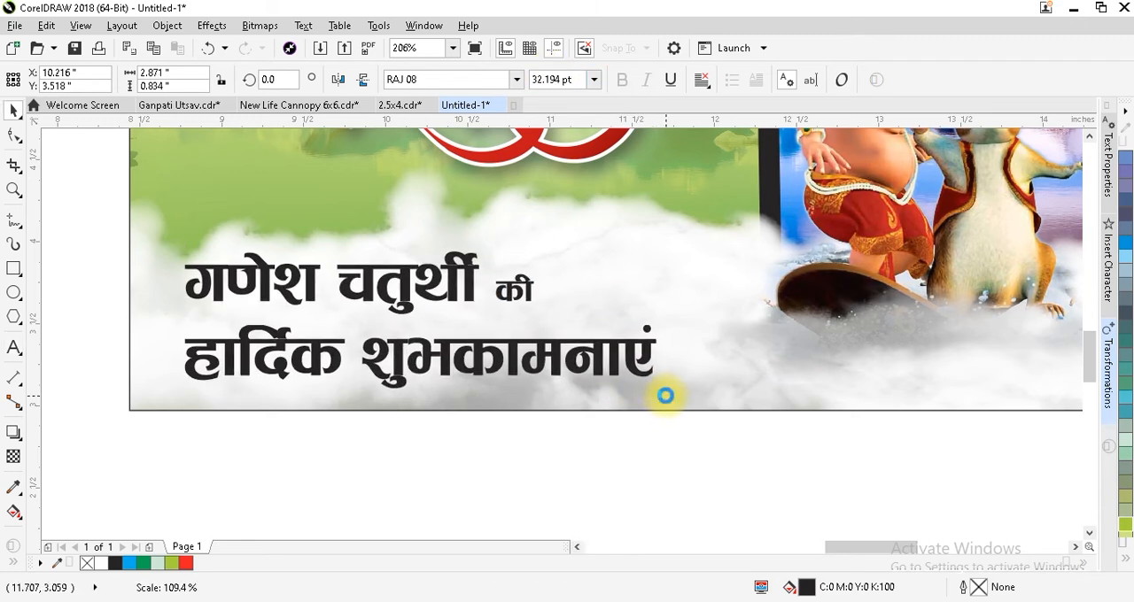
click(14, 134)
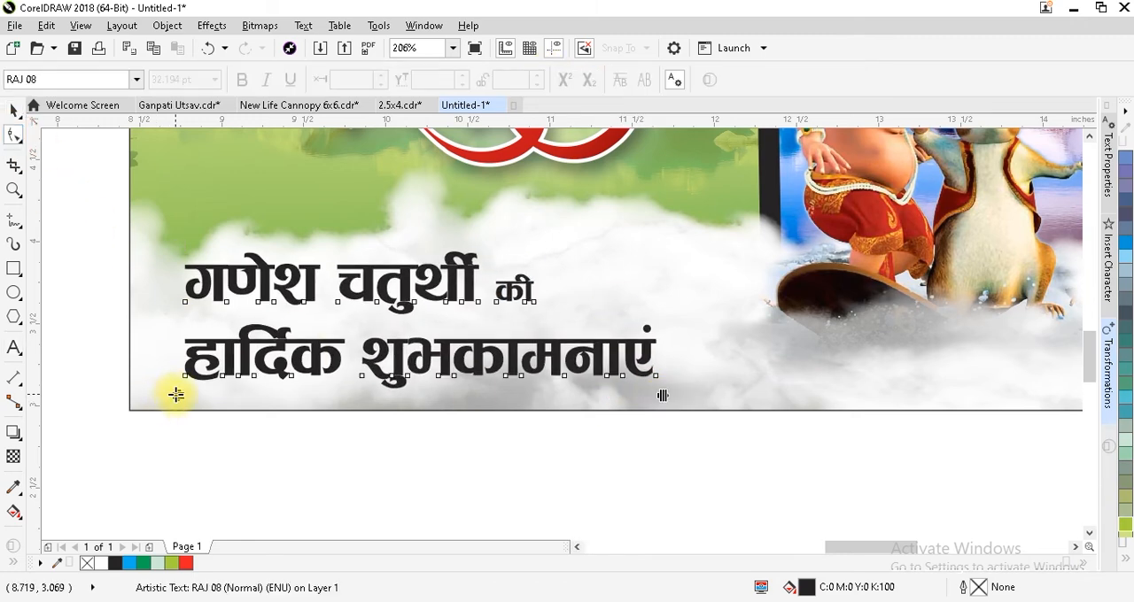
key(ctrl+space)
drag(364, 296, 404, 308)
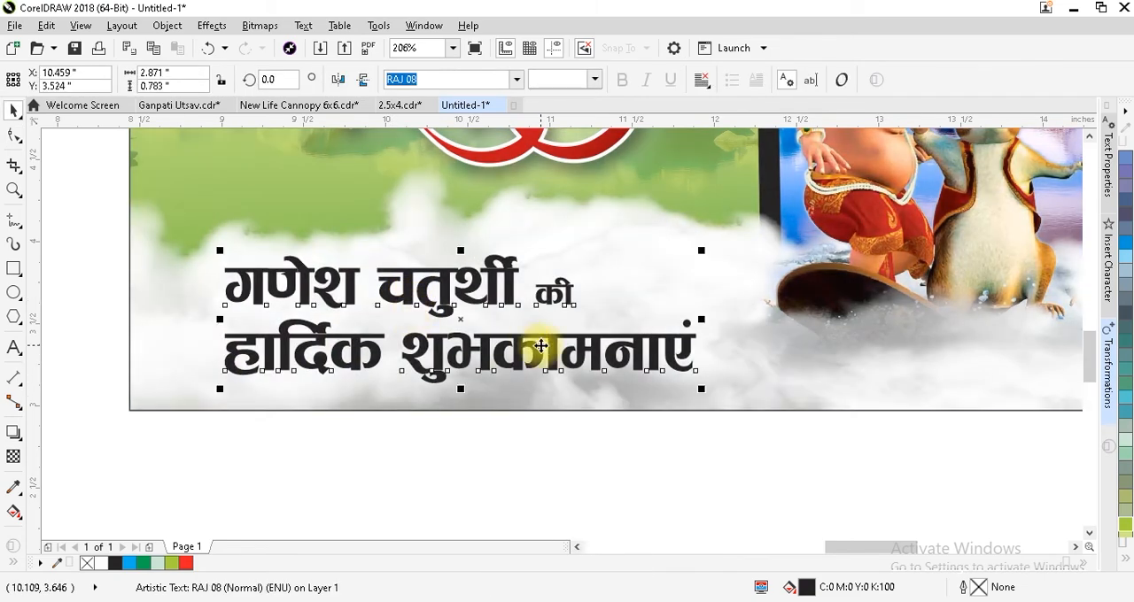
Fill the greeting text with red, C0 M100 Y100 K0.
click(1120, 561)
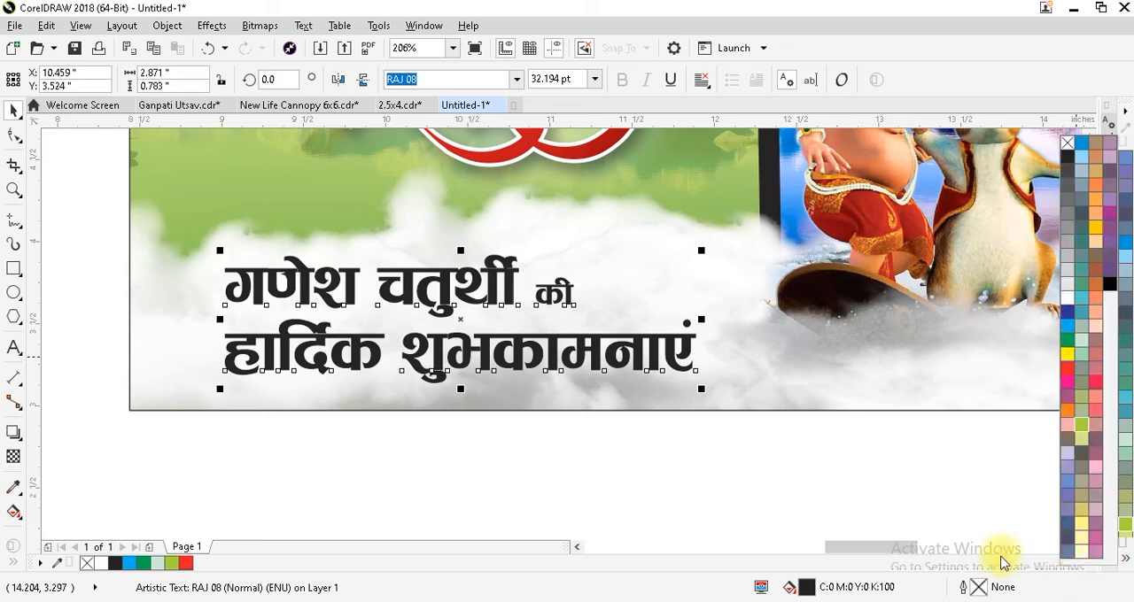
click(1066, 372)
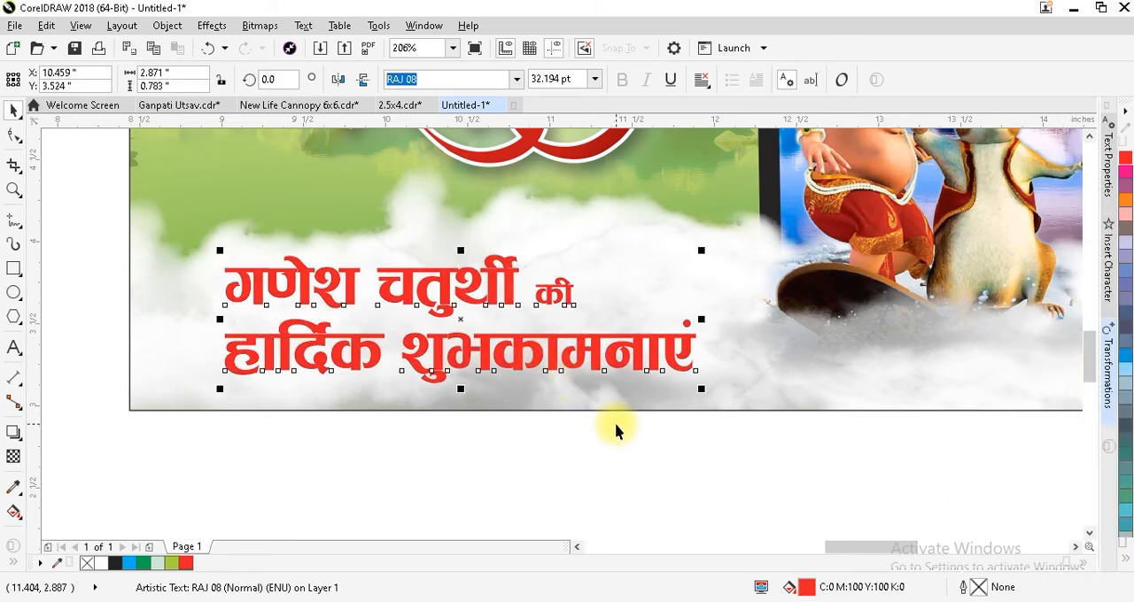
click(661, 426)
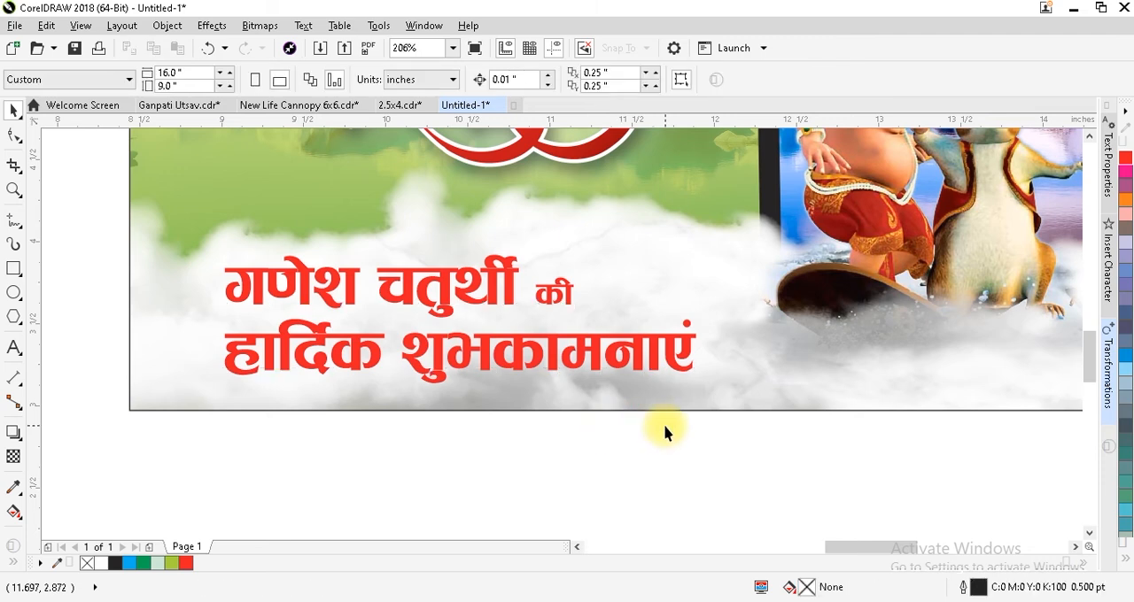
Add a white drop shadow with the Normal merge mode to the greeting, offset about 0.03 inches right and 0.02 inches down.
click(536, 355)
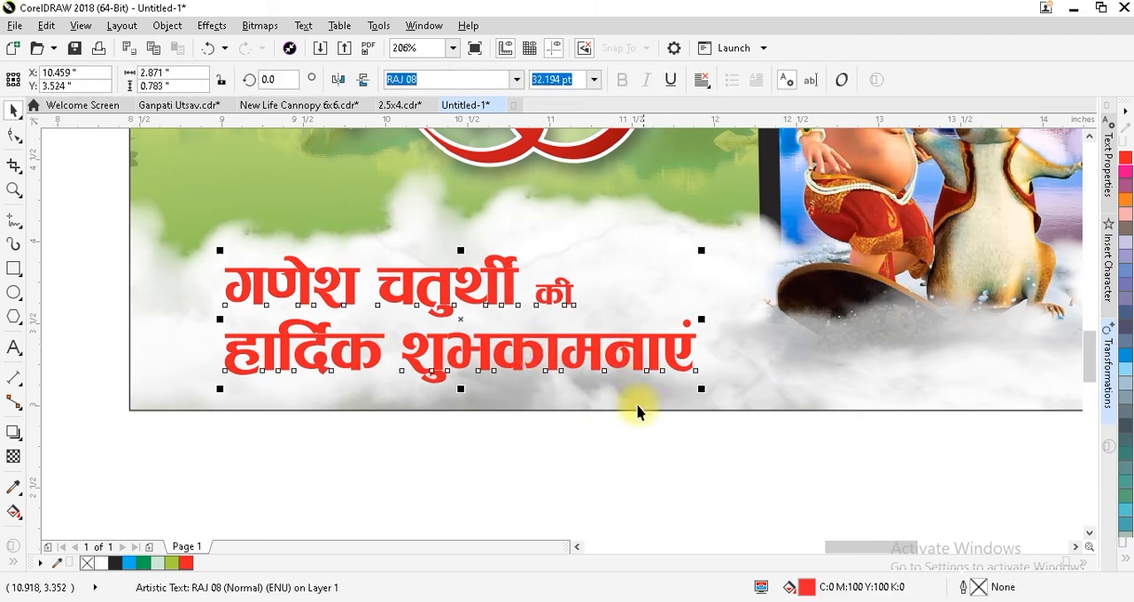
click(13, 433)
drag(461, 319, 544, 387)
click(652, 79)
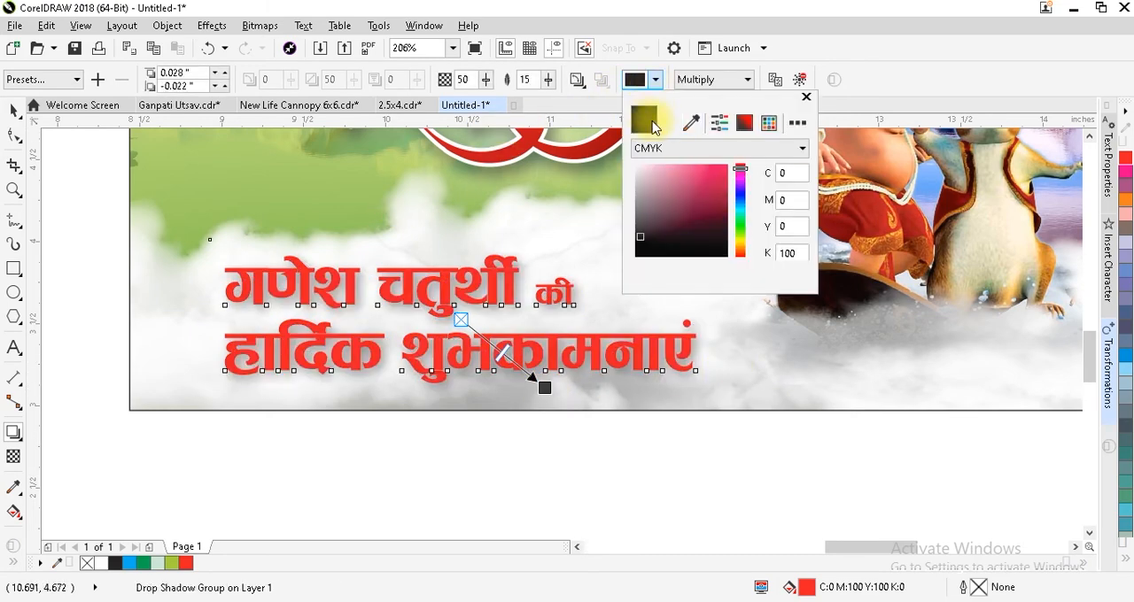
click(638, 162)
click(709, 79)
click(700, 94)
Strengthen the greeting's white glow by setting the shadow opacity to 100 and the feathering to 43.
drag(516, 361, 559, 406)
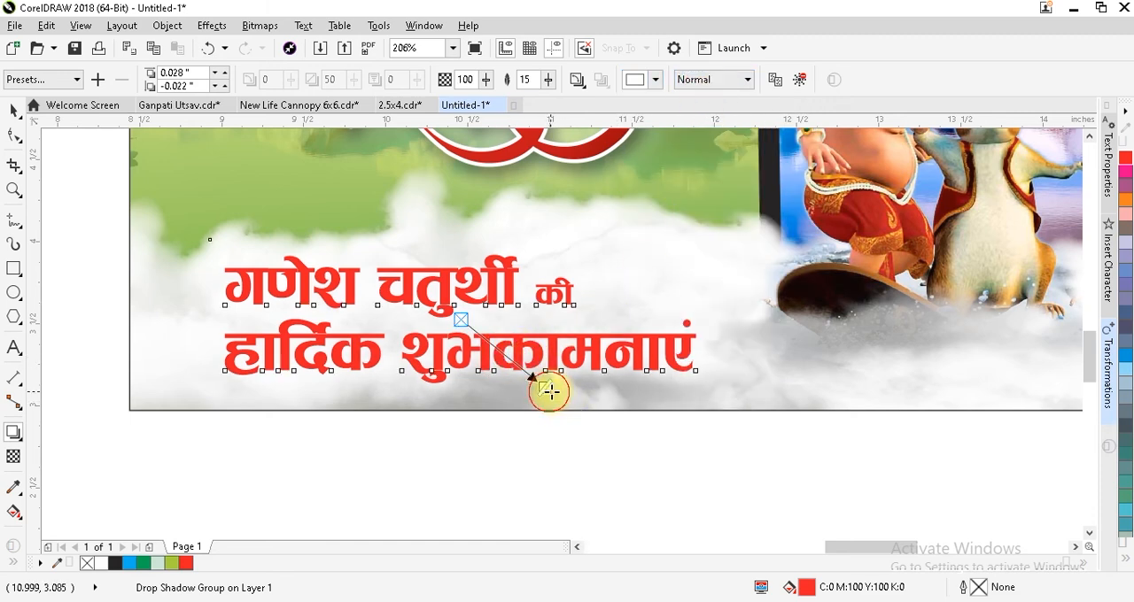
drag(548, 80, 562, 107)
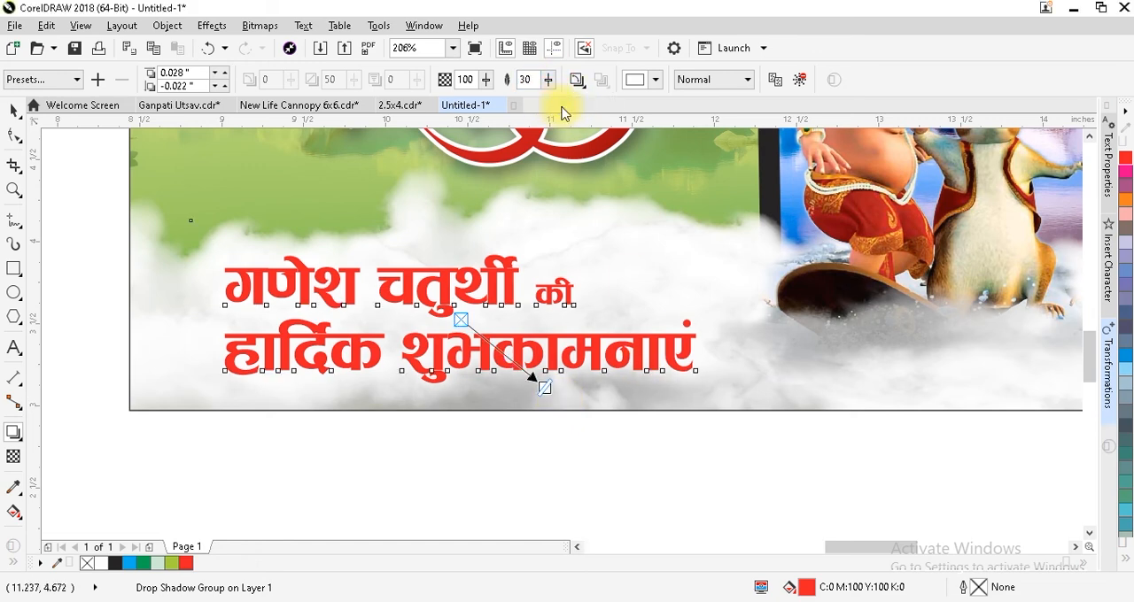
drag(554, 89, 557, 91)
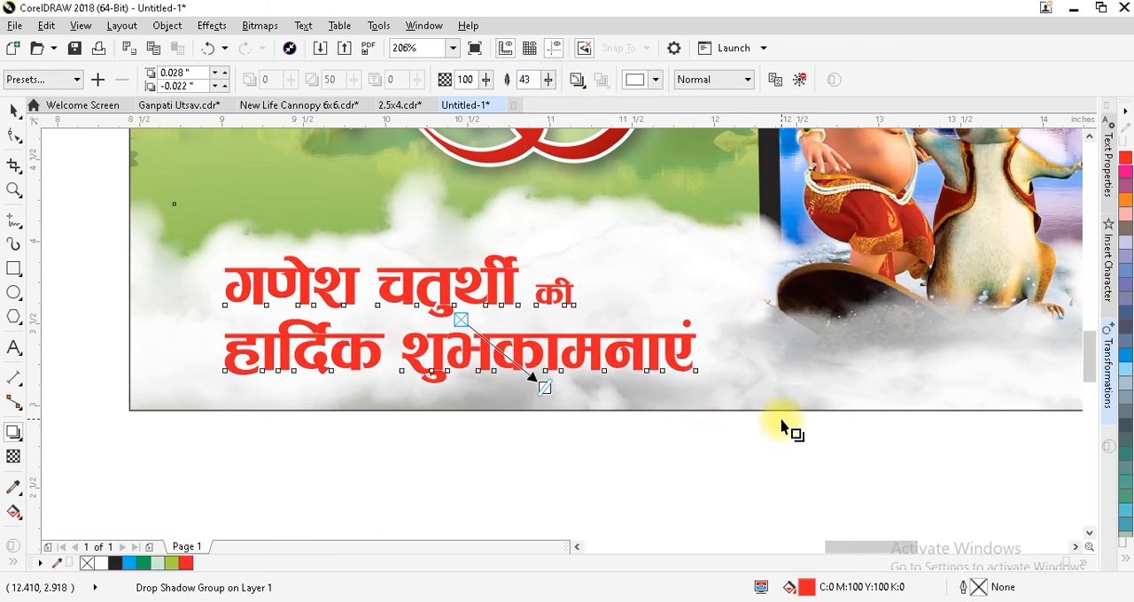
key(ctrl+space)
click(689, 446)
key(F4)
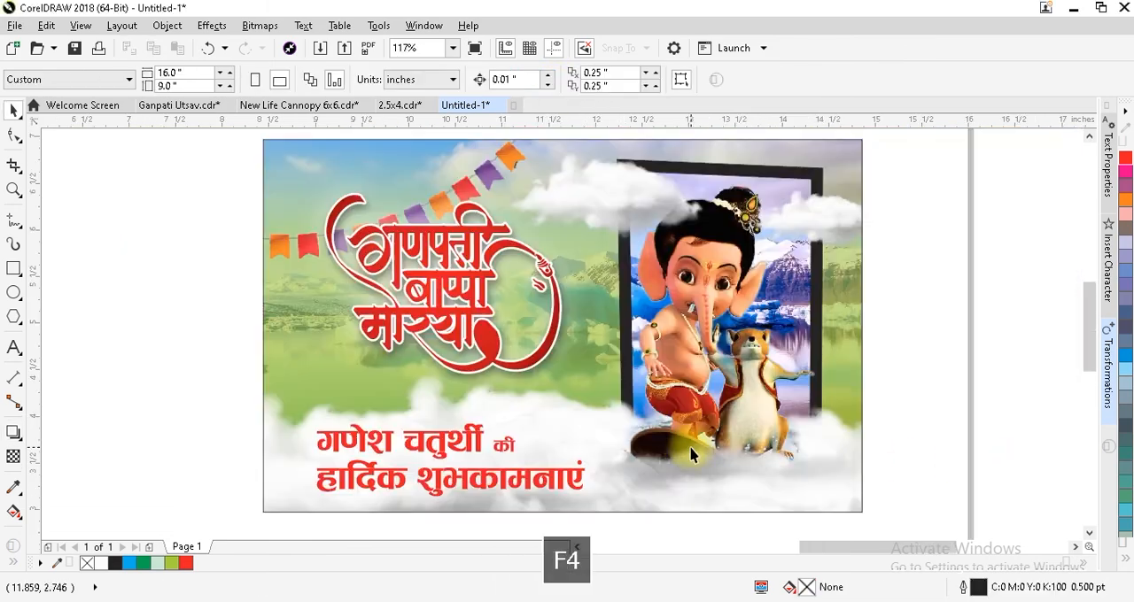
PowerClip the red greeting text and its white glow inside the banner rectangle.
drag(177, 384, 567, 492)
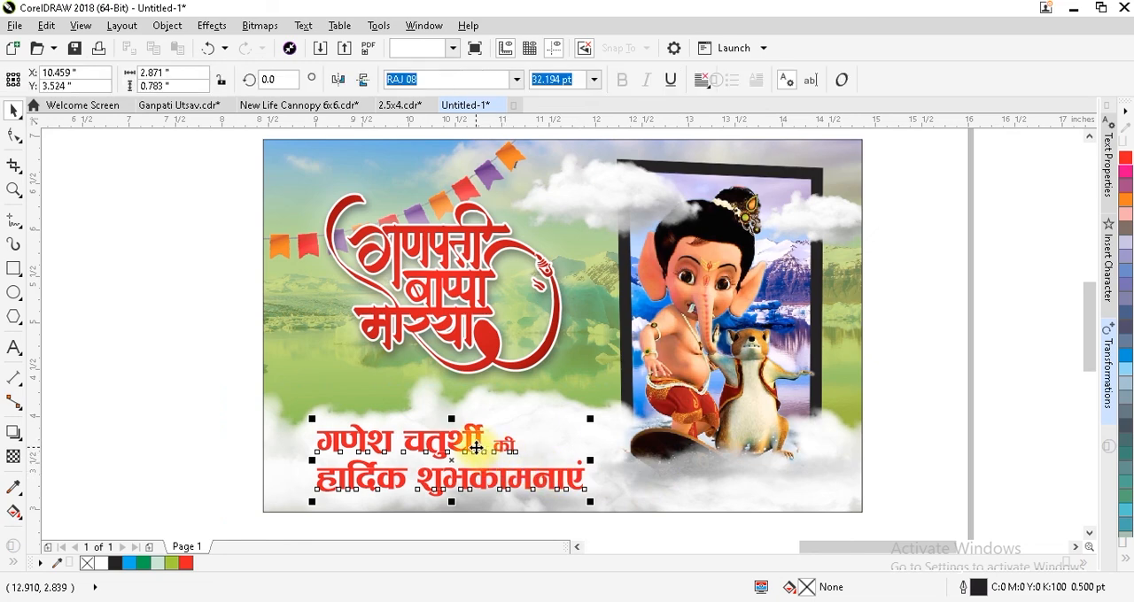
right_click(479, 452)
click(545, 51)
click(289, 328)
click(174, 295)
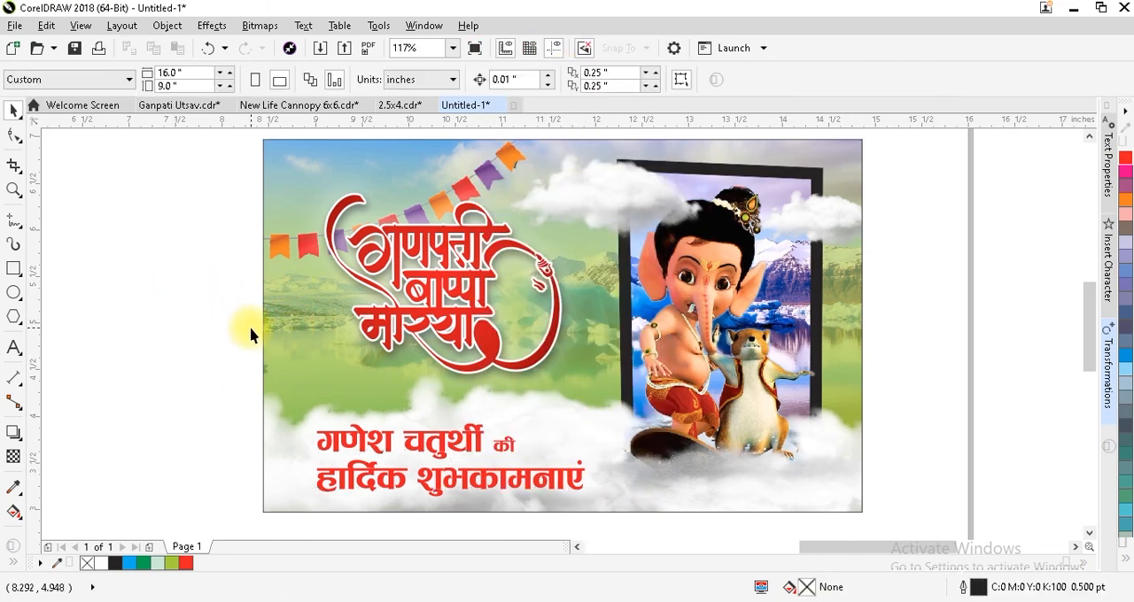
View the whole banner enlarged and in full-screen preview.
click(271, 338)
key(shift+F2)
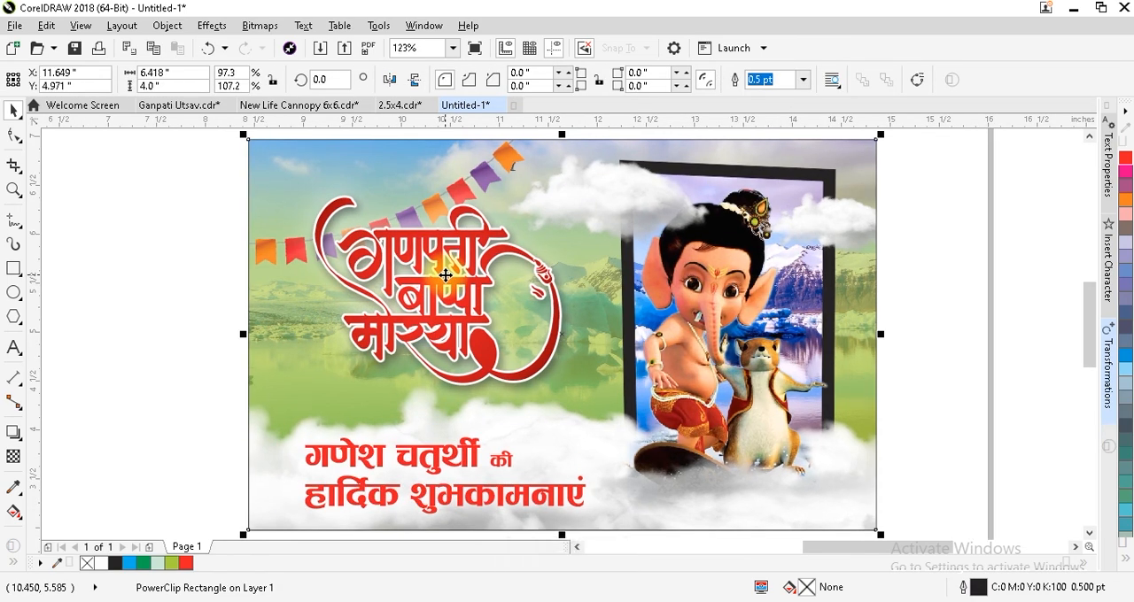
click(959, 370)
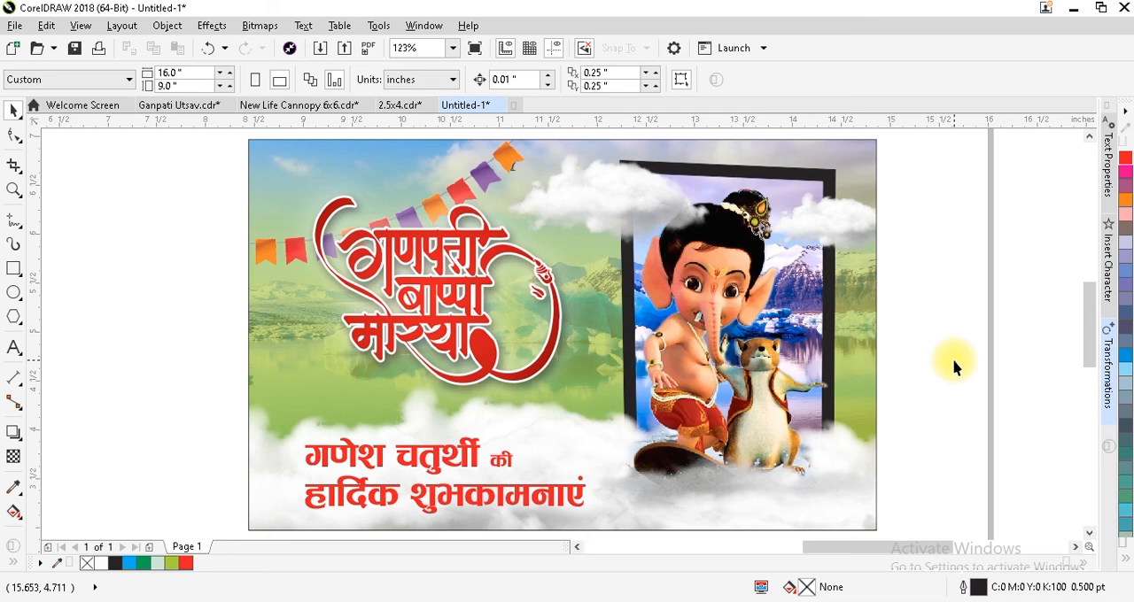
click(79, 25)
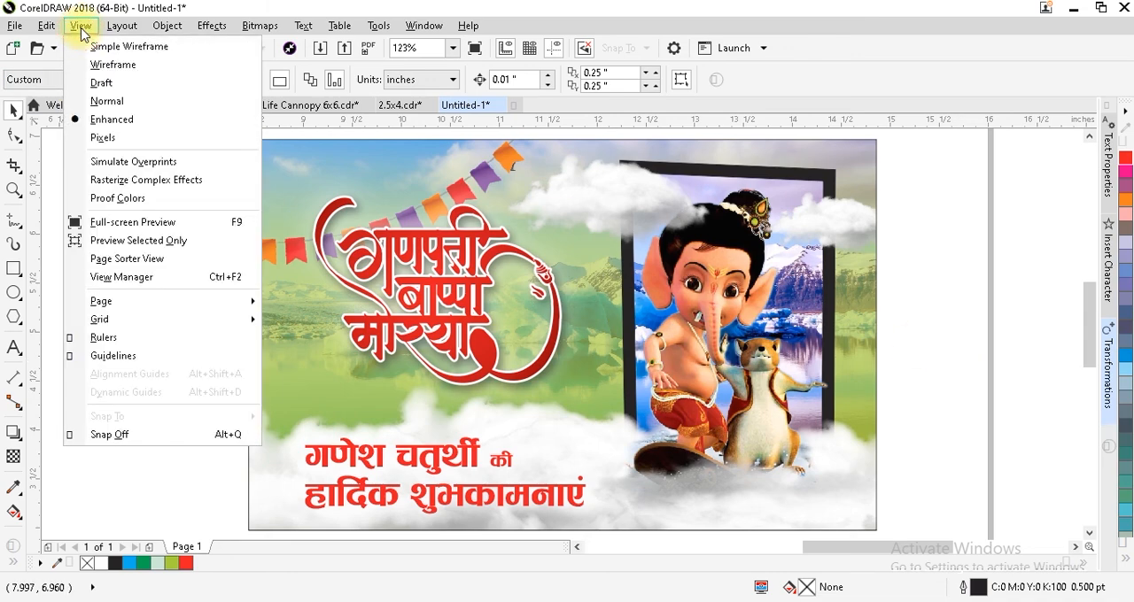
click(156, 221)
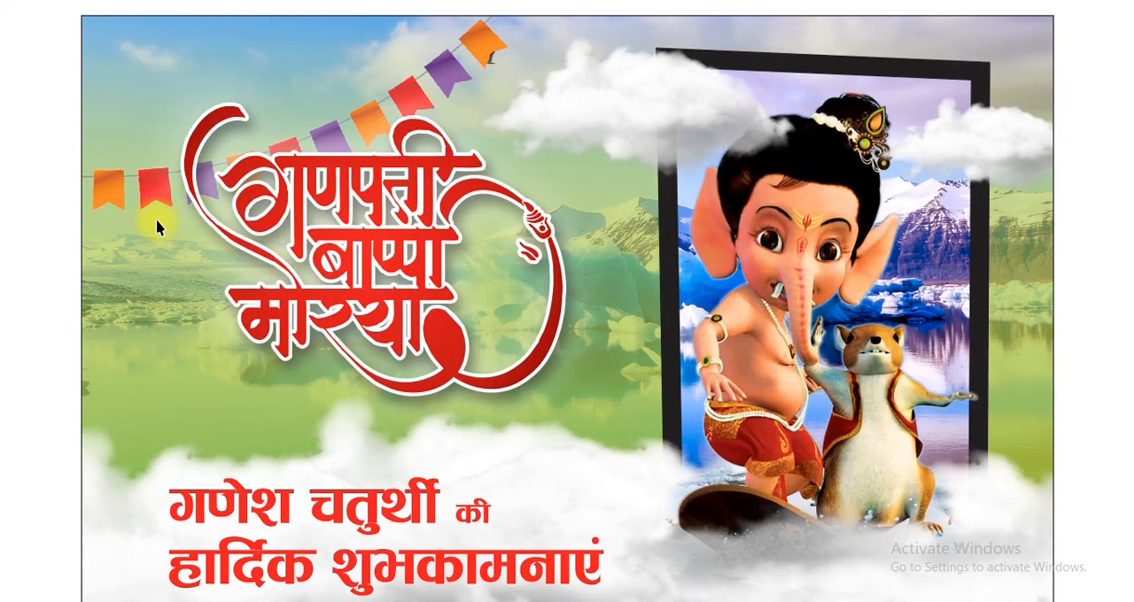